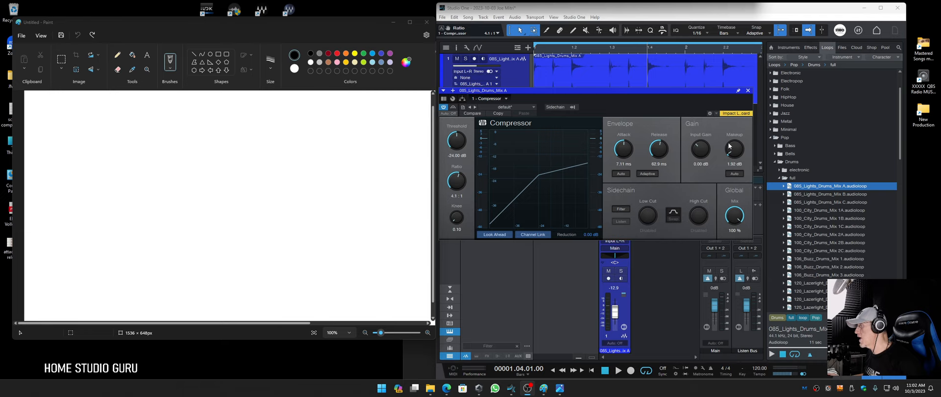
# In Paint, draw a dark red waveform across the canvas and a black threshold line across its peaks.
pyautogui.moveTo(465, 217)
pyautogui.mouseDown()
pyautogui.moveTo(454, 194)
pyautogui.moveTo(455, 224)
pyautogui.mouseUp()
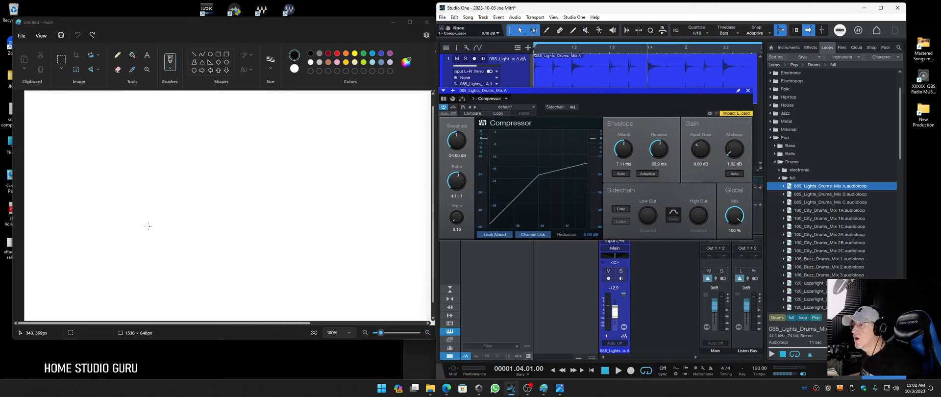
pyautogui.click(328, 53)
pyautogui.moveTo(36, 225)
pyautogui.mouseDown()
pyautogui.moveTo(53, 213)
pyautogui.moveTo(70, 239)
pyautogui.moveTo(82, 204)
pyautogui.moveTo(108, 193)
pyautogui.moveTo(133, 242)
pyautogui.moveTo(158, 216)
pyautogui.moveTo(182, 208)
pyautogui.moveTo(199, 239)
pyautogui.moveTo(223, 201)
pyautogui.moveTo(274, 197)
pyautogui.moveTo(349, 249)
pyautogui.moveTo(413, 201)
pyautogui.moveTo(424, 229)
pyautogui.mouseUp()
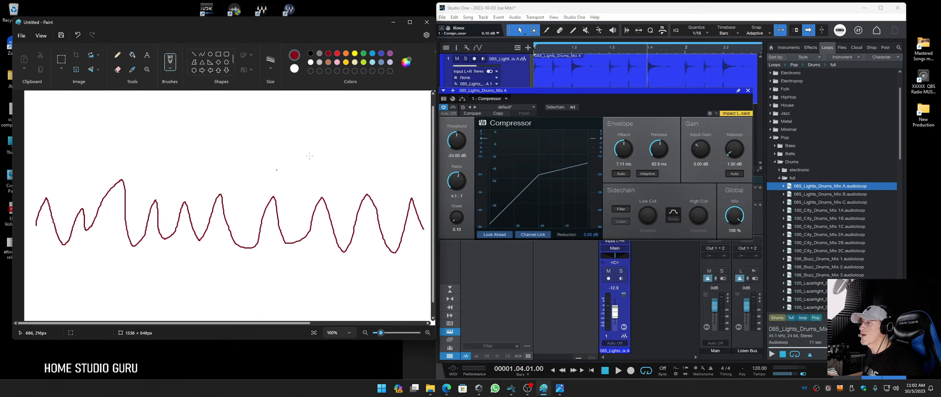
pyautogui.click(311, 53)
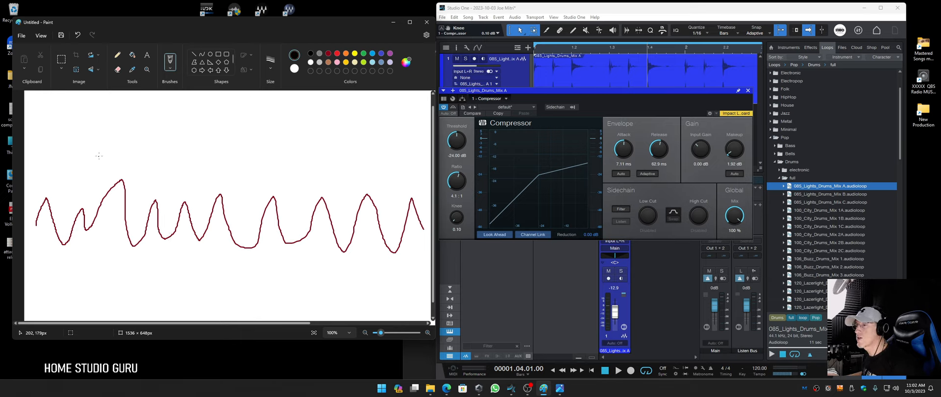
pyautogui.moveTo(27, 192); pyautogui.dragTo(426, 200)
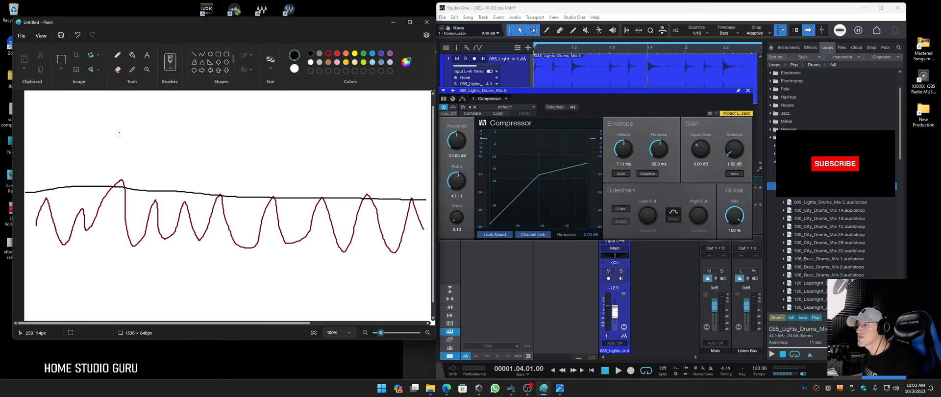
# Draw a tall black peak above the threshold line and write the ratio 2:1 above the waveform.
pyautogui.moveTo(111, 186)
pyautogui.mouseDown()
pyautogui.moveTo(118, 145)
pyautogui.moveTo(129, 148)
pyautogui.moveTo(131, 185)
pyautogui.mouseUp()
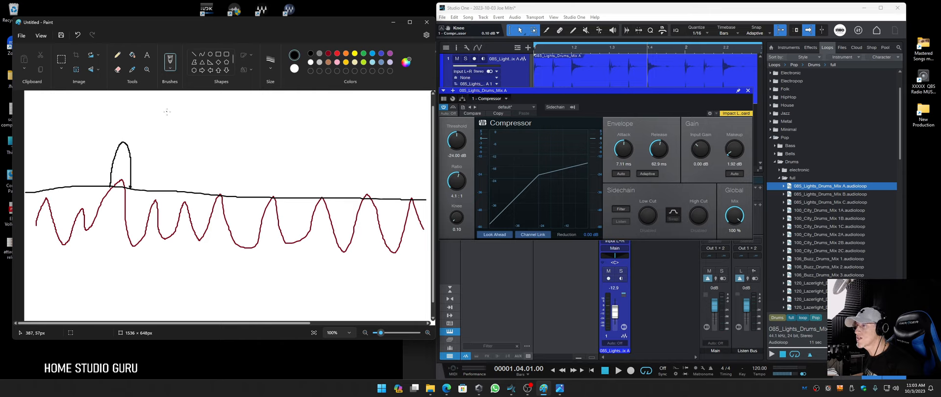
pyautogui.moveTo(167, 111)
pyautogui.mouseDown()
pyautogui.moveTo(169, 121)
pyautogui.moveTo(197, 126)
pyautogui.mouseUp()
pyautogui.click(183, 114)
pyautogui.click(181, 121)
# Set the Studio One compressor's ratio to 2.1:1, and in the Paint sketch label the tall peak 8 and circle the 2.
pyautogui.moveTo(457, 182); pyautogui.dragTo(457, 191)
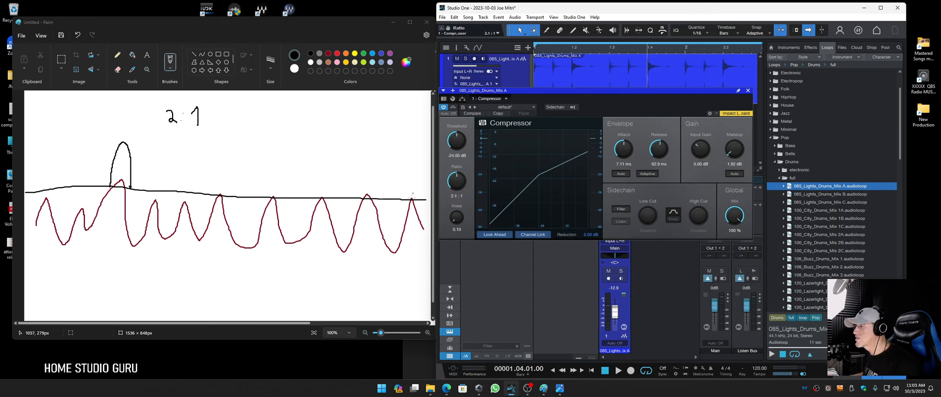
pyautogui.click(172, 137)
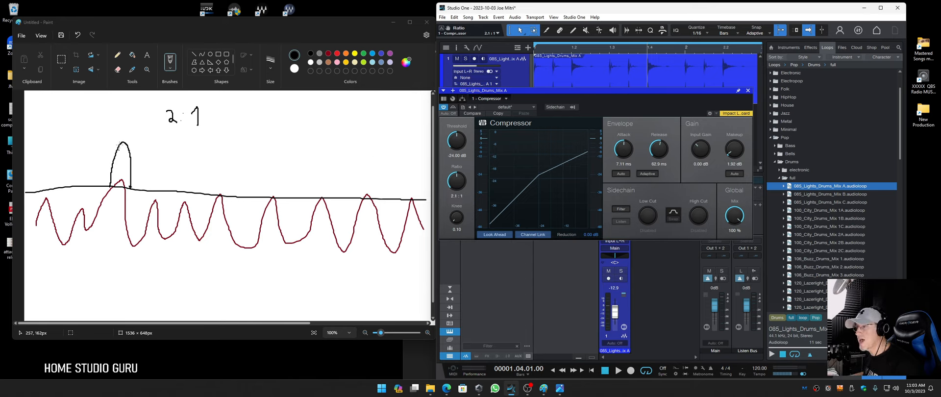
pyautogui.moveTo(115, 126)
pyautogui.mouseDown()
pyautogui.moveTo(124, 139)
pyautogui.moveTo(118, 126)
pyautogui.mouseUp()
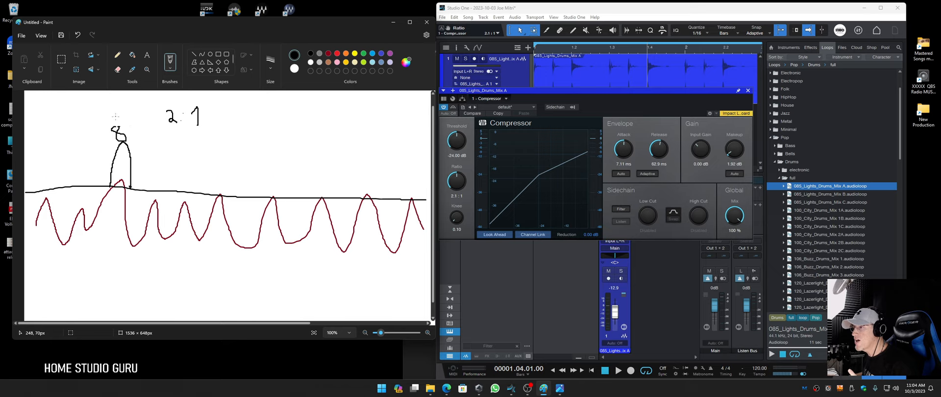
pyautogui.moveTo(169, 105)
pyautogui.mouseDown()
pyautogui.moveTo(151, 118)
pyautogui.moveTo(182, 129)
pyautogui.moveTo(180, 109)
pyautogui.moveTo(162, 103)
pyautogui.mouseUp()
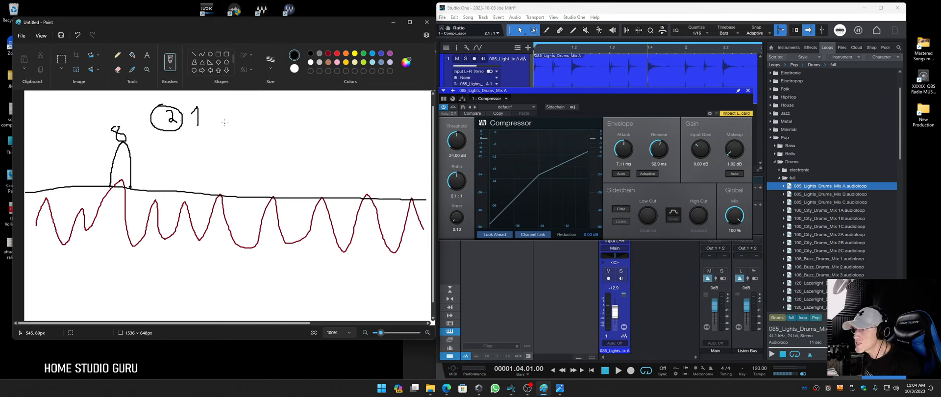
# Write 4 beside the ratio in the sketch and set the compressor's ratio to 4.1:1.
pyautogui.moveTo(227, 118); pyautogui.dragTo(245, 131)
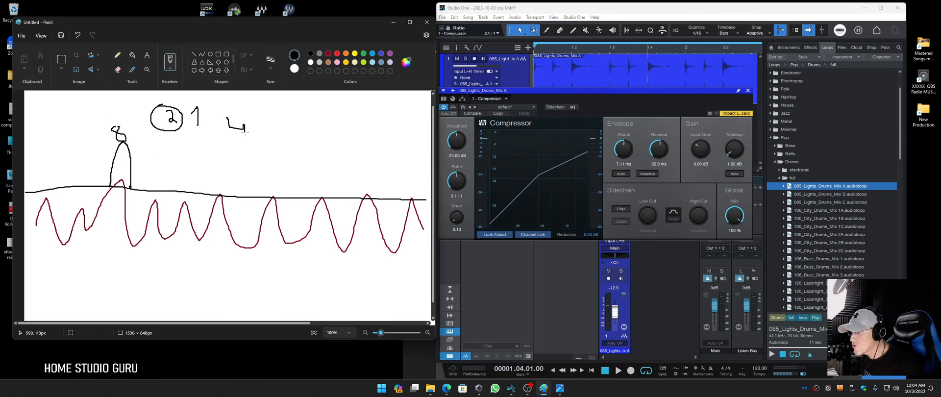
pyautogui.doubleClick(451, 194)
pyautogui.write('4')
pyautogui.press('Return')
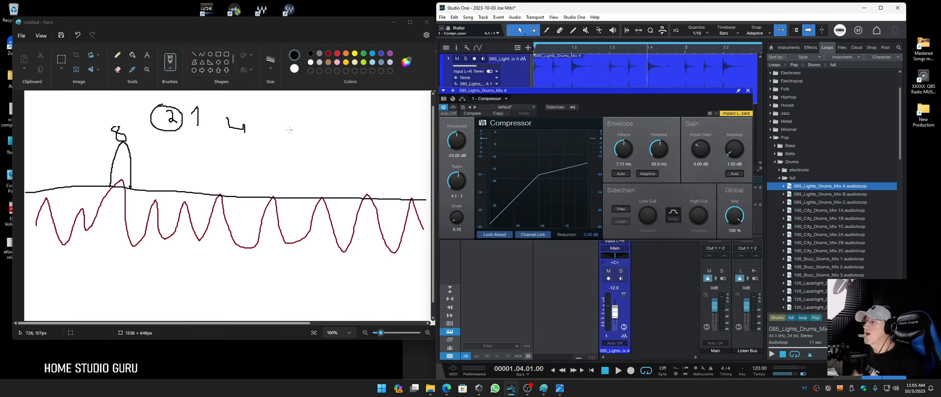
# Write 8 beside the 4 in the sketch and set the compressor's ratio to 8.1:1.
pyautogui.moveTo(283, 118)
pyautogui.mouseDown()
pyautogui.moveTo(296, 131)
pyautogui.moveTo(284, 119)
pyautogui.mouseUp()
pyautogui.click(452, 196)
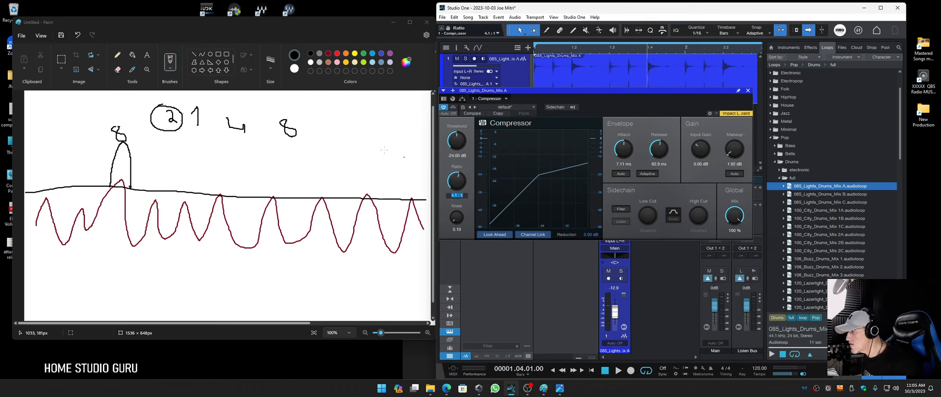
pyautogui.write('8.1')
pyautogui.press('Return')
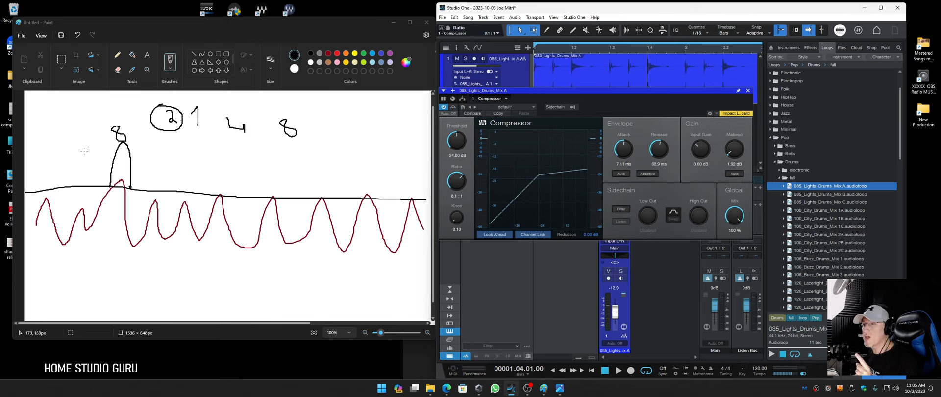
# In the Paint sketch, draw a smaller peak inside the tall one and a narrow loop extending below the threshold line.
pyautogui.moveTo(109, 185)
pyautogui.mouseDown()
pyautogui.moveTo(117, 172)
pyautogui.moveTo(126, 188)
pyautogui.mouseUp()
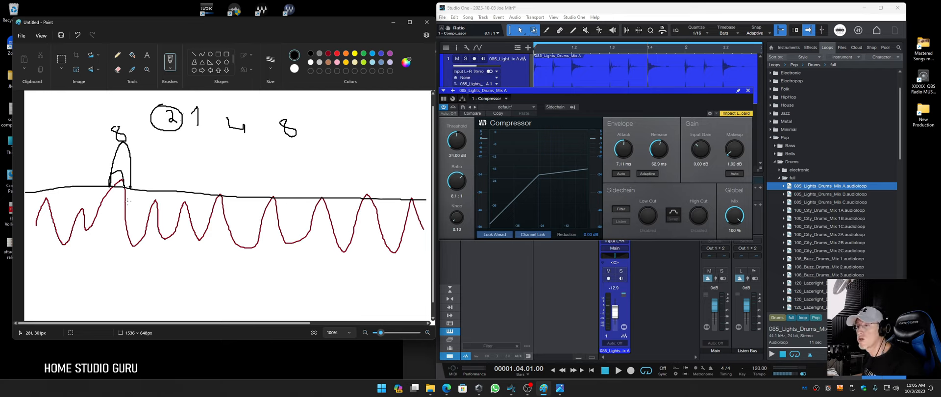
pyautogui.moveTo(125, 205)
pyautogui.mouseDown()
pyautogui.moveTo(115, 239)
pyautogui.moveTo(106, 192)
pyautogui.mouseUp()
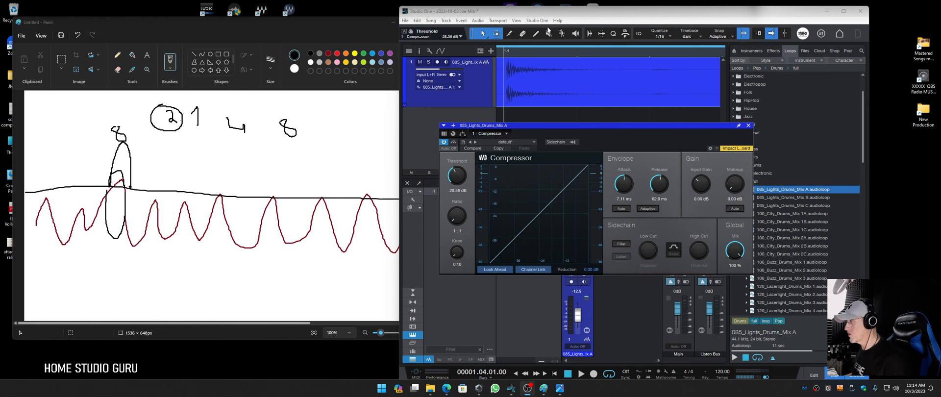
# Maximize the Studio One window and move the compressor window to the middle of the screen below the track.
pyautogui.doubleClick(558, 12)
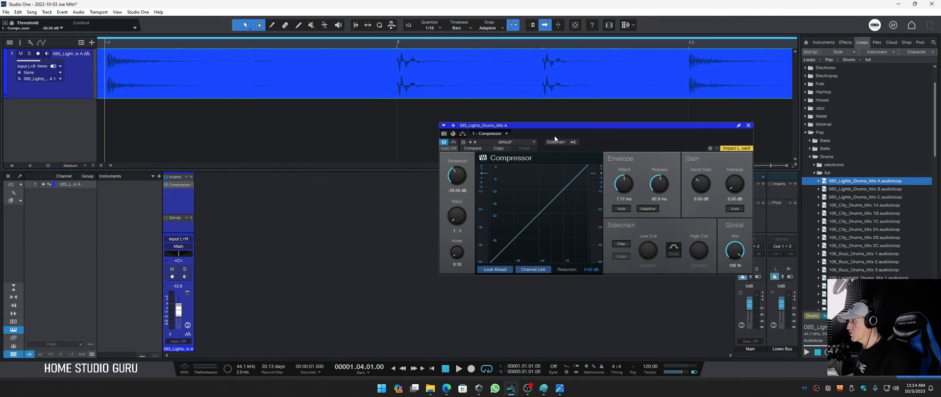
pyautogui.moveTo(552, 125); pyautogui.dragTo(415, 155)
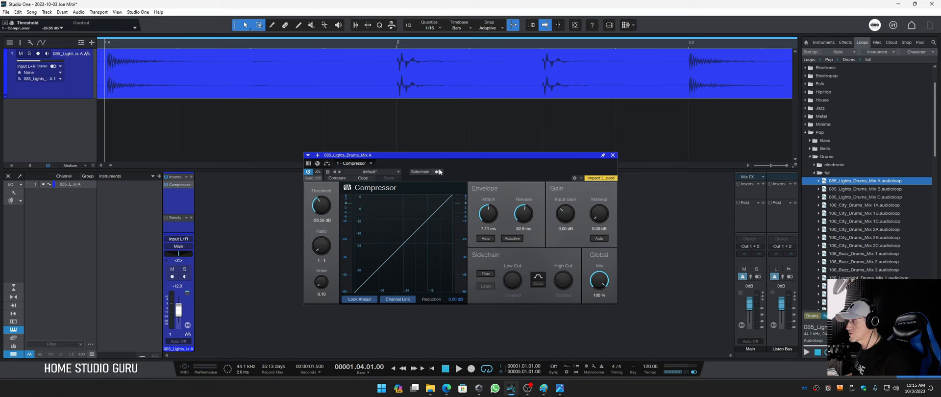
pyautogui.moveTo(441, 156); pyautogui.dragTo(448, 132)
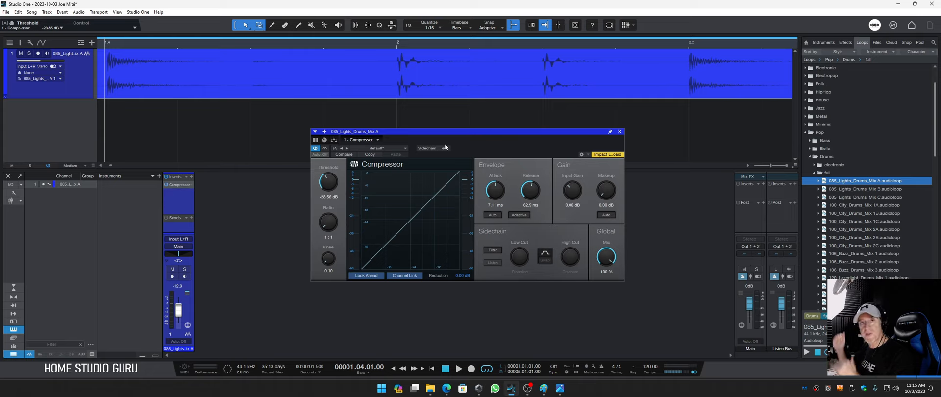
# Raise the compressor's threshold to 0.00 dB and play back the drum loop.
pyautogui.moveTo(330, 183); pyautogui.dragTo(344, 132)
pyautogui.click(398, 44)
pyautogui.press('space')
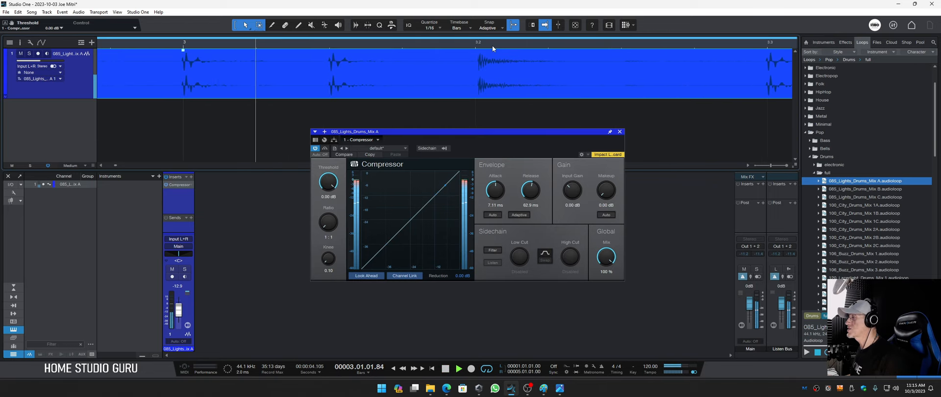
pyautogui.moveTo(493, 45); pyautogui.dragTo(285, 35)
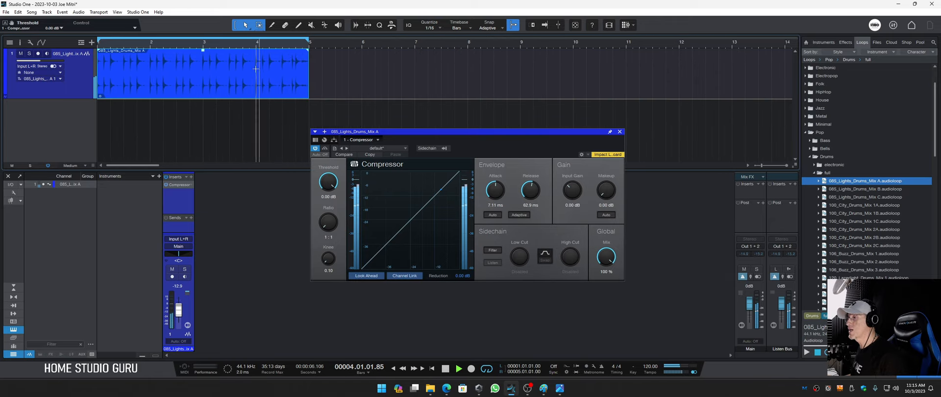
pyautogui.press('space')
pyautogui.press('f')
# Set the song tempo to 85 BPM and play the drum loop at that tempo.
pyautogui.click(652, 367)
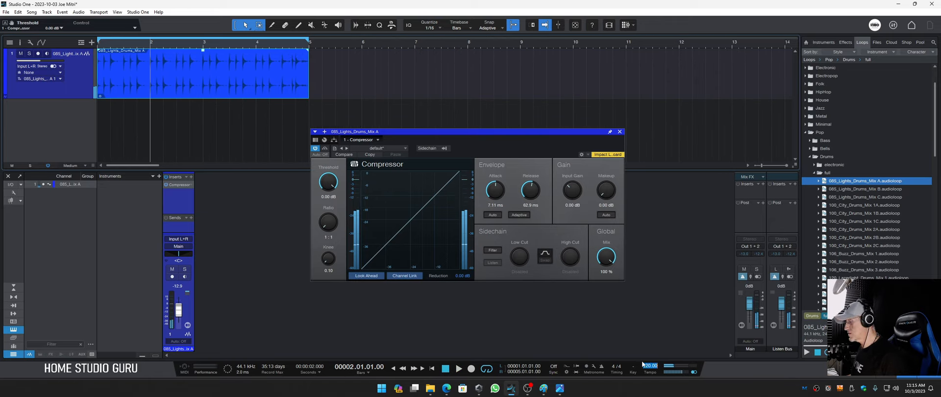
pyautogui.write('85')
pyautogui.press('Return')
pyautogui.press('space')
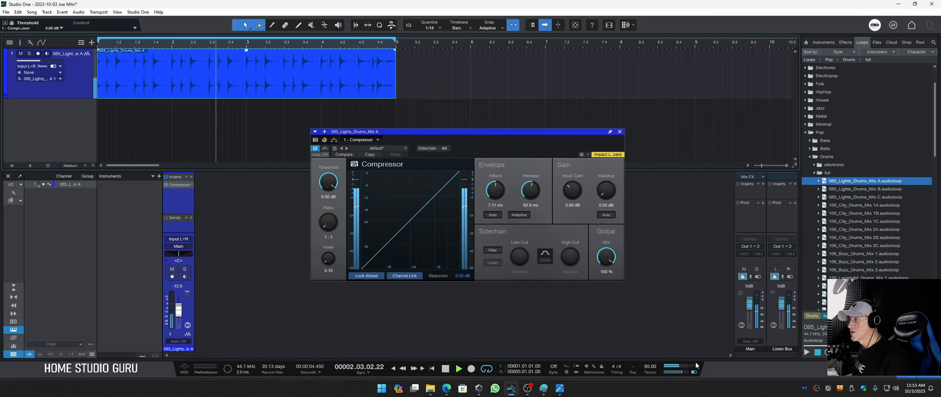
pyautogui.press('space')
# Audition the drum loop with the compressor's threshold at 0.00 dB and its ratio at 1:1.
pyautogui.moveTo(230, 45); pyautogui.dragTo(253, 57)
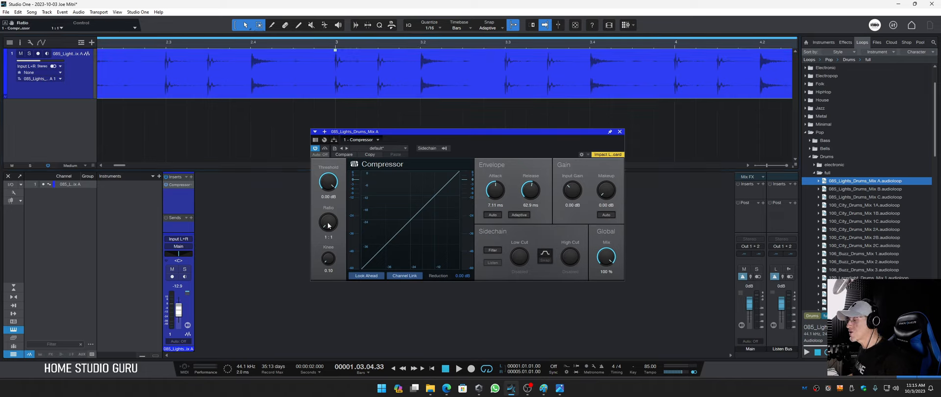
pyautogui.moveTo(331, 186)
pyautogui.mouseDown()
pyautogui.moveTo(333, 223)
pyautogui.moveTo(333, 183)
pyautogui.mouseUp()
pyautogui.press('space')
pyautogui.press('space')
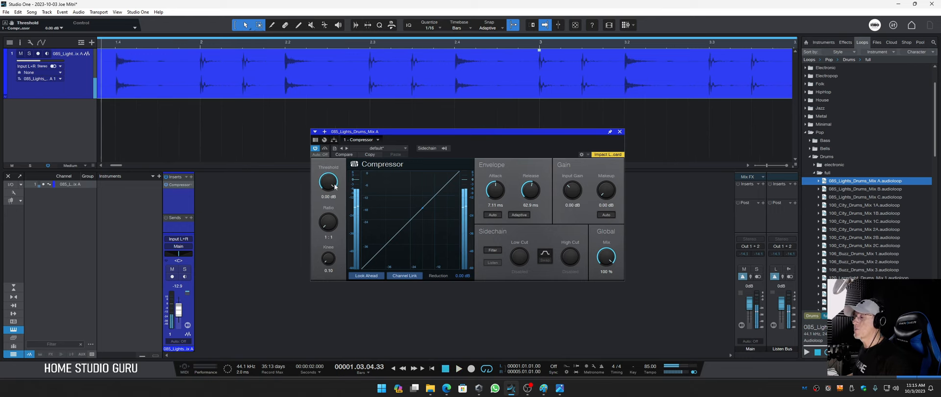
# Set the compressor's ratio to 4.1:1.
pyautogui.click(330, 226)
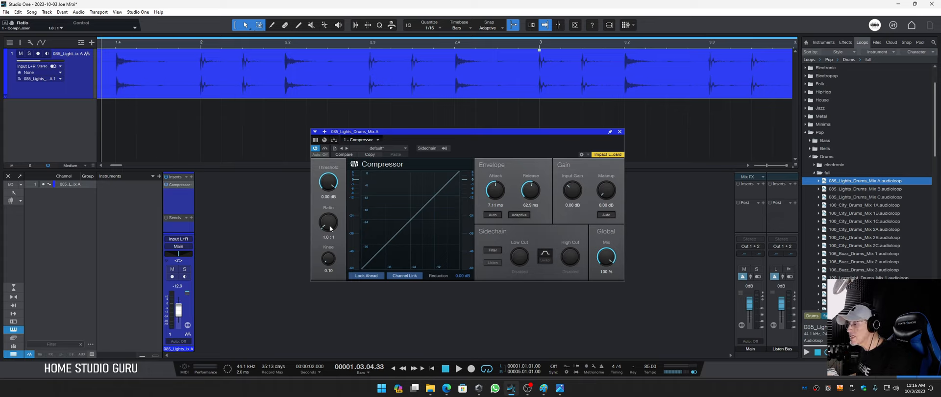
pyautogui.write('4')
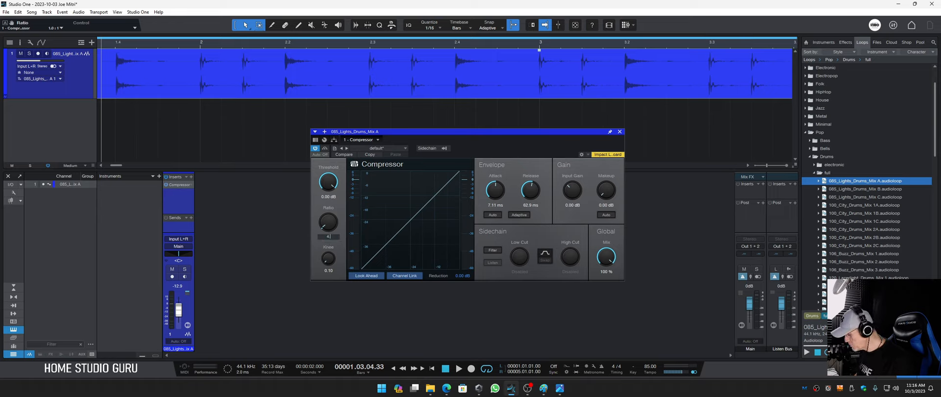
pyautogui.write('.1')
pyautogui.press('Return')
# Lower the compressor's threshold to -11.52 dB and play the drum loop to hear the compression.
pyautogui.moveTo(329, 183); pyautogui.dragTo(334, 207)
pyautogui.press('space')
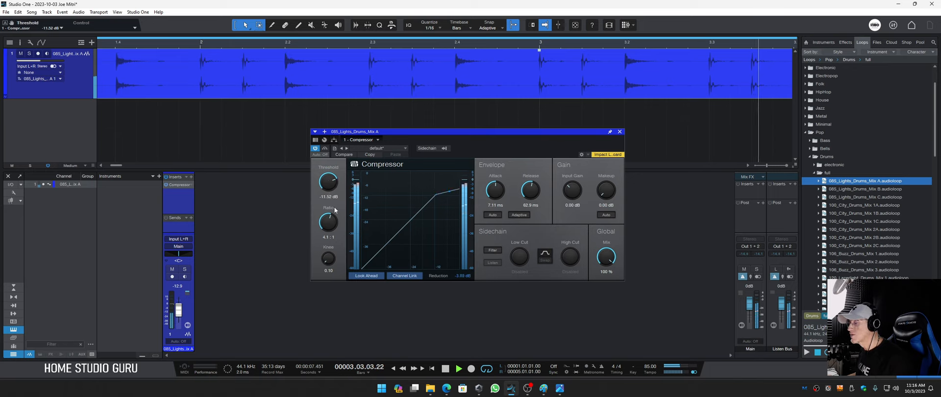
pyautogui.press('space')
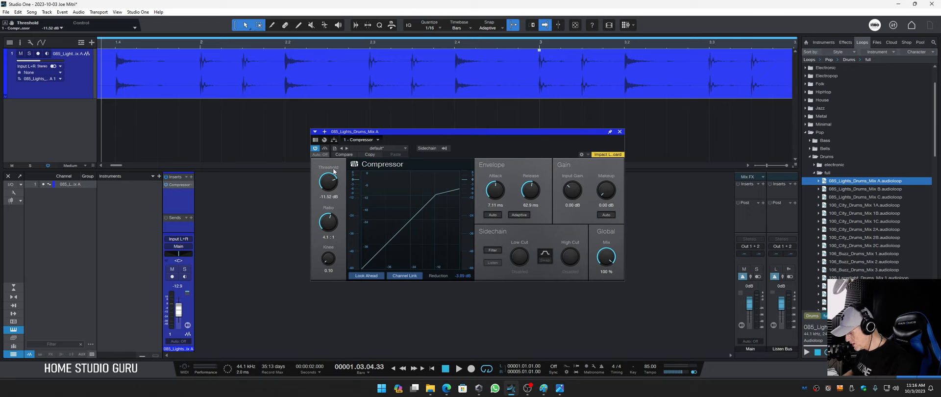
# Open Calculator and divide the 6 dB overshoot by the ratio of 4.
pyautogui.press('XF86Calculator')
pyautogui.write('6')
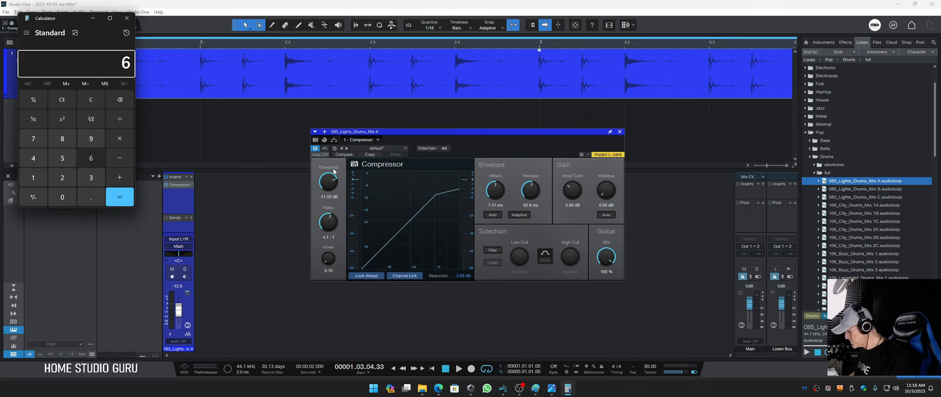
pyautogui.write('/4')
pyautogui.press('Return')
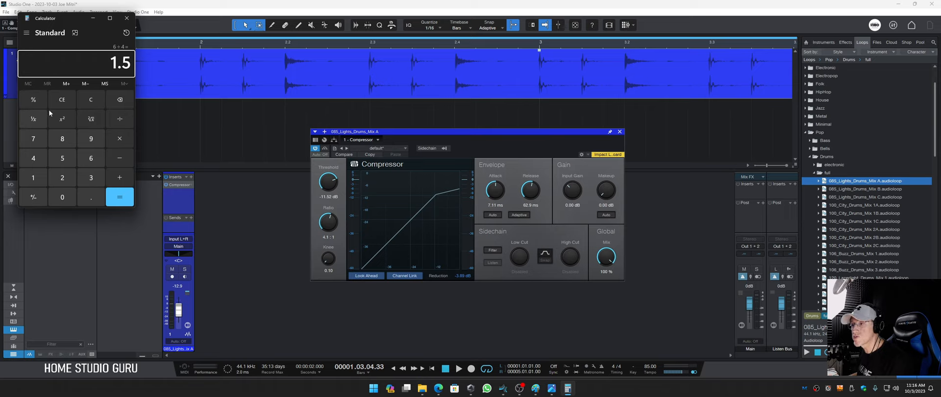
# Subtract 1.5 from 6 in Calculator to work out the gain reduction, and clear the result.
pyautogui.click(68, 100)
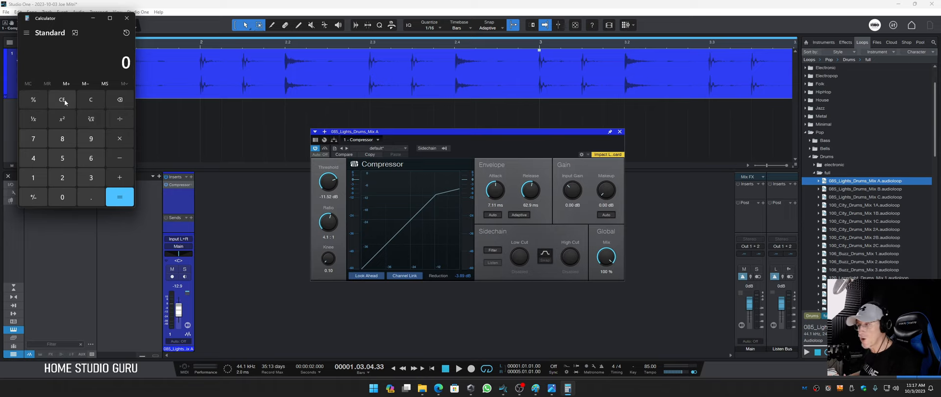
pyautogui.write('6-1.5')
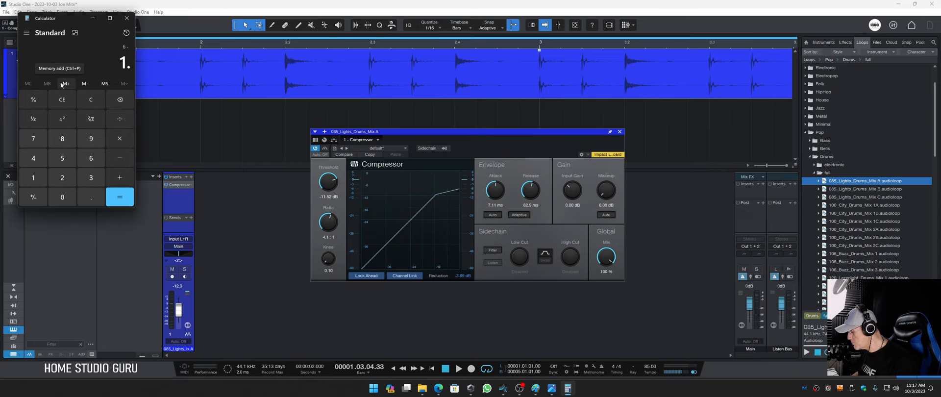
pyautogui.press('Return')
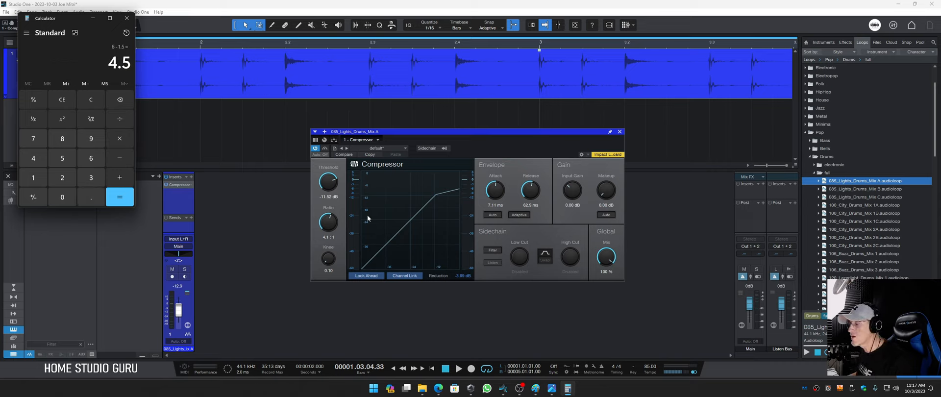
pyautogui.press('Escape')
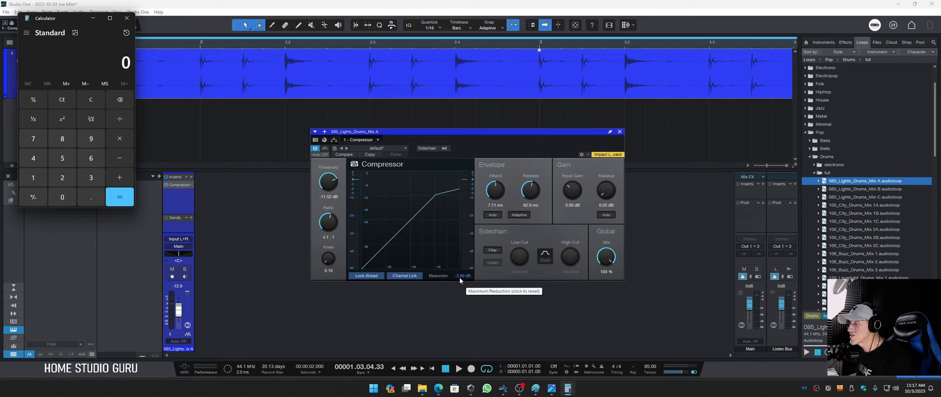
# Return to Studio One and play the compressed drum loop to check the compressor's gain reduction reading.
pyautogui.click(270, 39)
pyautogui.press('space')
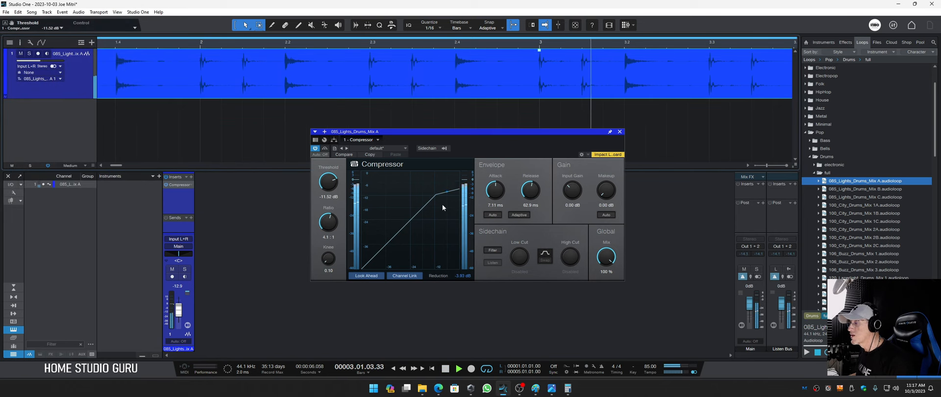
# Lower the compressor's threshold to -12.24 dB, listen to the loop while checking the reduction reading, and stop playback.
pyautogui.moveTo(326, 185); pyautogui.dragTo(326, 187)
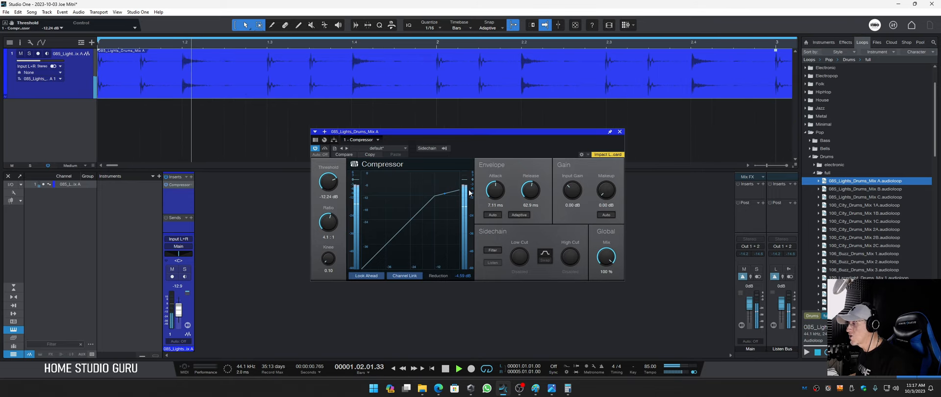
pyautogui.moveTo(472, 193)
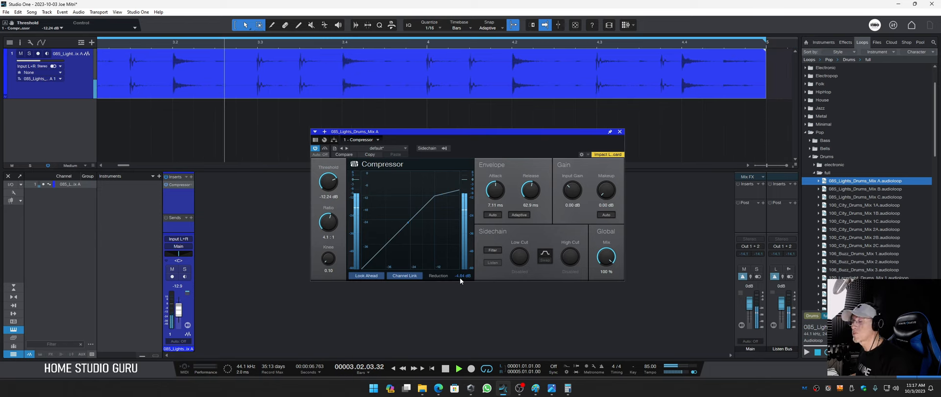
pyautogui.press('space')
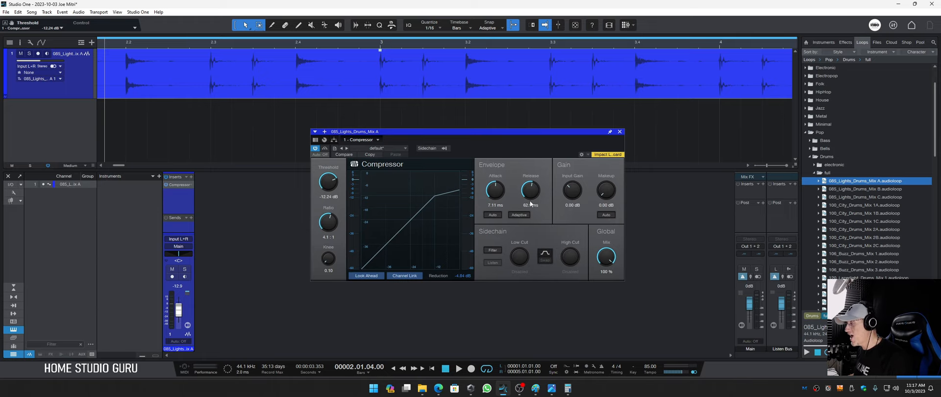
# Bring up the attack and release.jpg diagram and arrange it beside the compressor window so both can be seen.
pyautogui.click(552, 388)
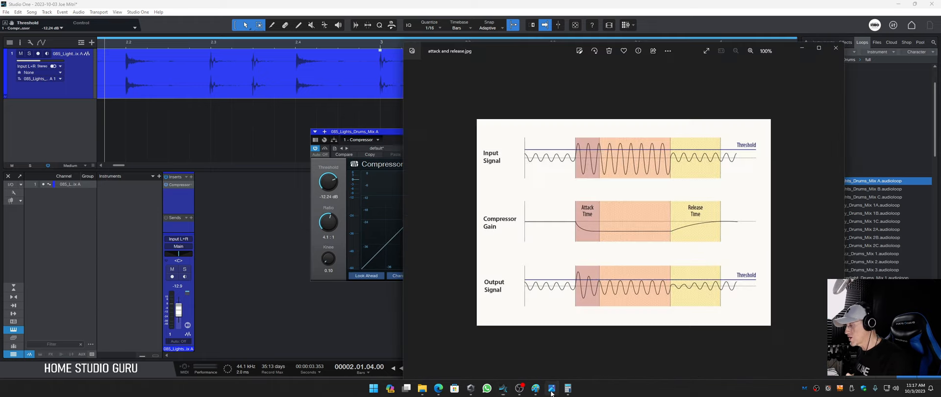
pyautogui.moveTo(539, 48); pyautogui.dragTo(583, 25)
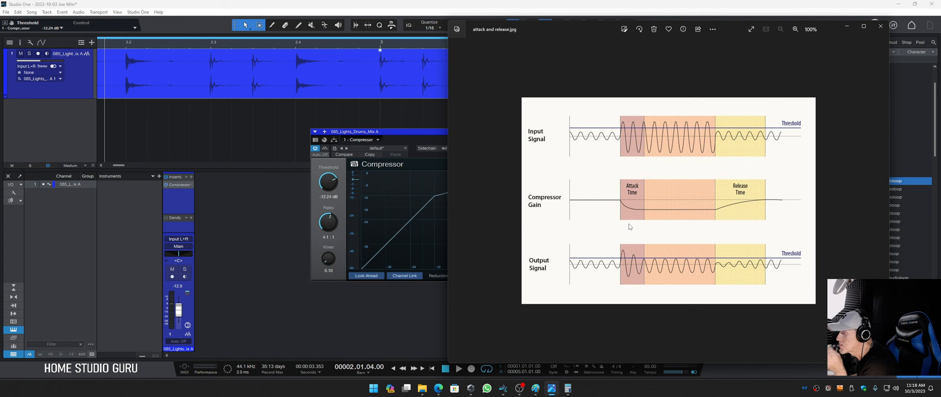
pyautogui.moveTo(605, 27); pyautogui.dragTo(188, 44)
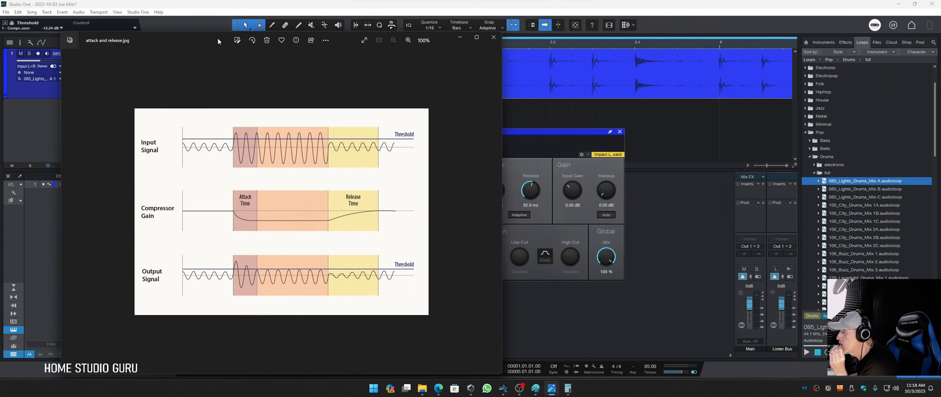
pyautogui.moveTo(501, 132); pyautogui.dragTo(669, 133)
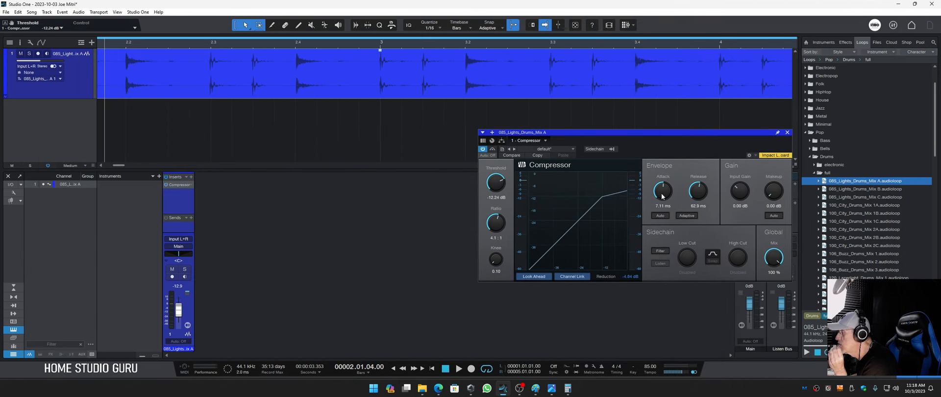
# Try a compressor attack of 30.4 ms, reduce it to 16.8 ms, and compare each setting with the attack and release diagram.
pyautogui.moveTo(661, 193); pyautogui.dragTo(660, 192)
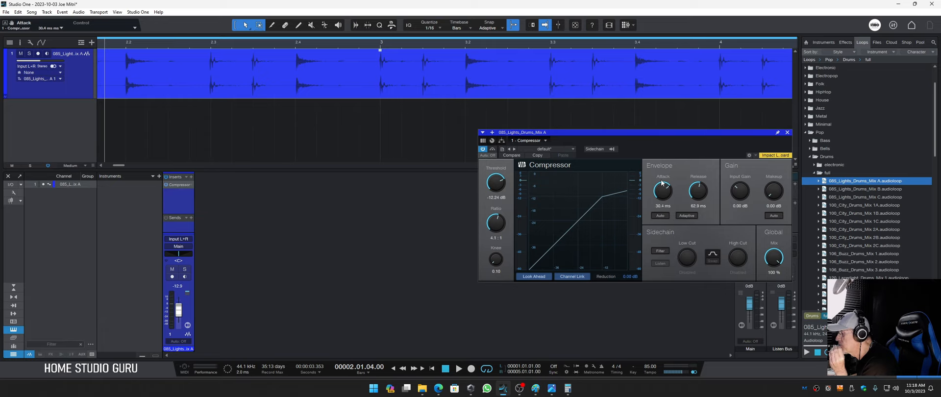
pyautogui.click(552, 389)
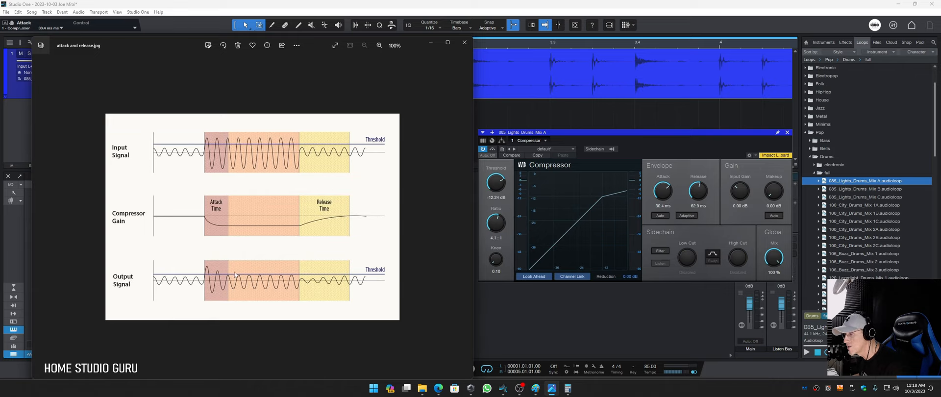
pyautogui.click(646, 205)
pyautogui.moveTo(662, 191); pyautogui.dragTo(661, 198)
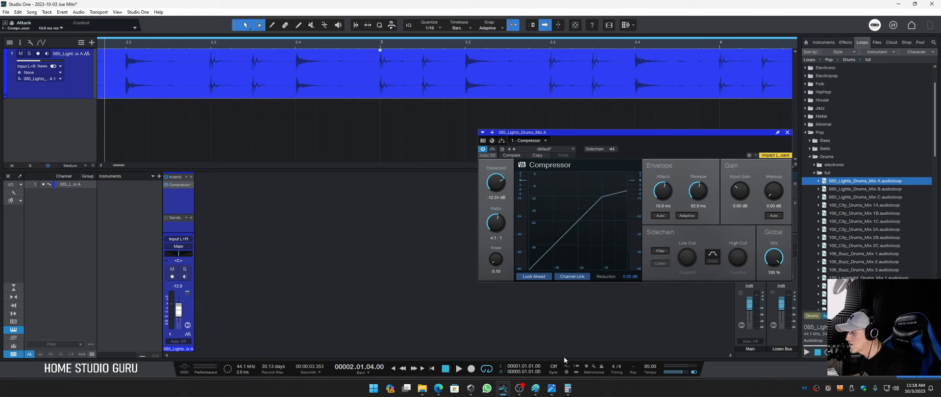
pyautogui.click(552, 389)
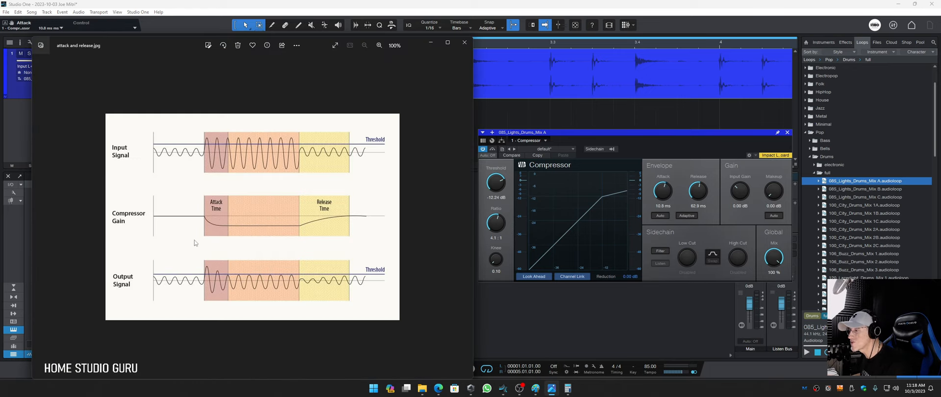
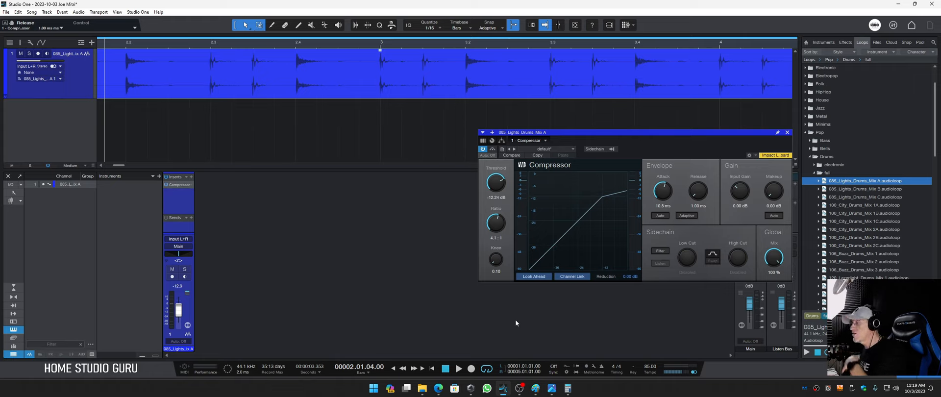
# Raise the compressor's release to 8.73 ms and bring back the attack and release diagram to explain the release time.
pyautogui.moveTo(705, 197); pyautogui.dragTo(707, 174)
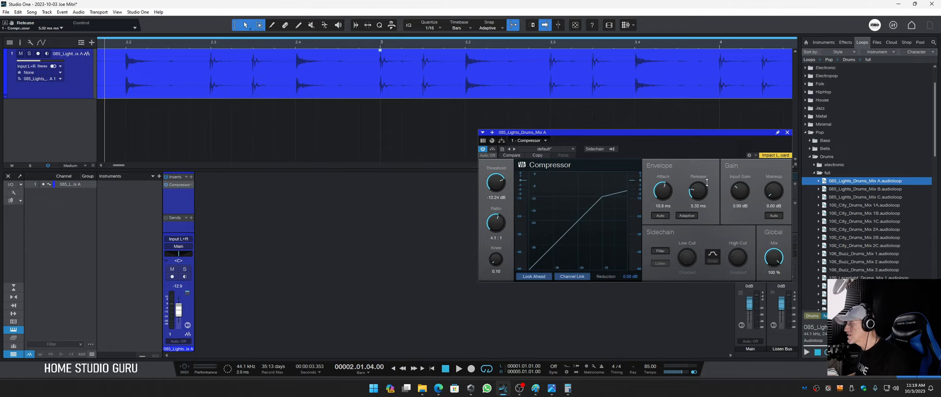
pyautogui.moveTo(707, 184); pyautogui.dragTo(709, 181)
pyautogui.click(551, 390)
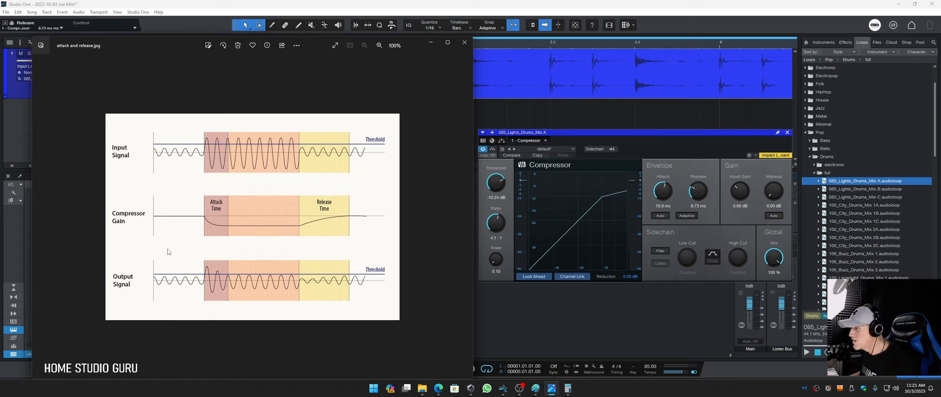
# Put the diagram away and play the whole drum loop with the current compressor settings.
pyautogui.click(430, 43)
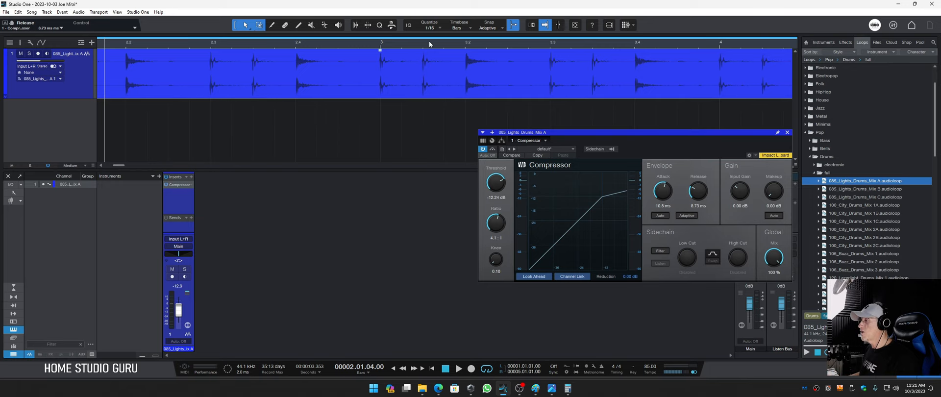
pyautogui.moveTo(440, 43); pyautogui.dragTo(451, 25)
pyautogui.press('space')
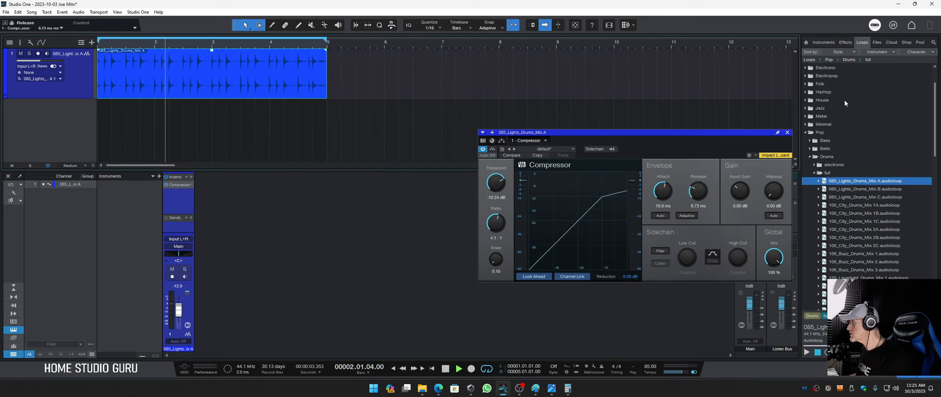
# Browse the sample files to the Phrases folder of the Slate Digital Omnivox Vocal Sample Pack.
pyautogui.click(877, 42)
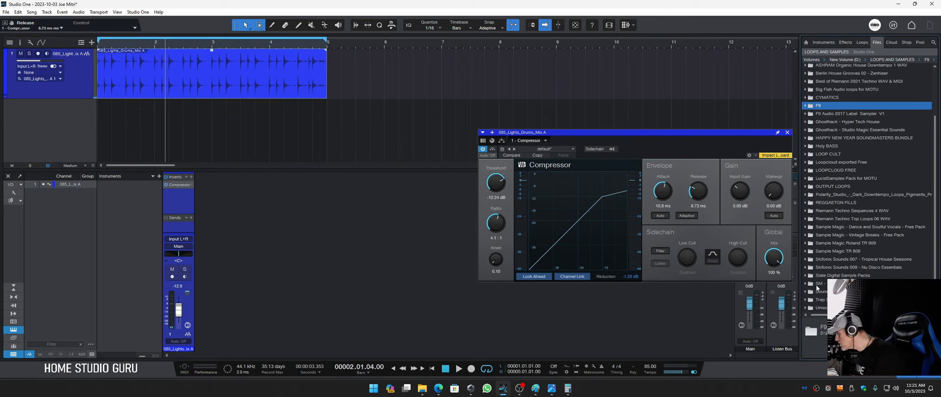
pyautogui.doubleClick(836, 275)
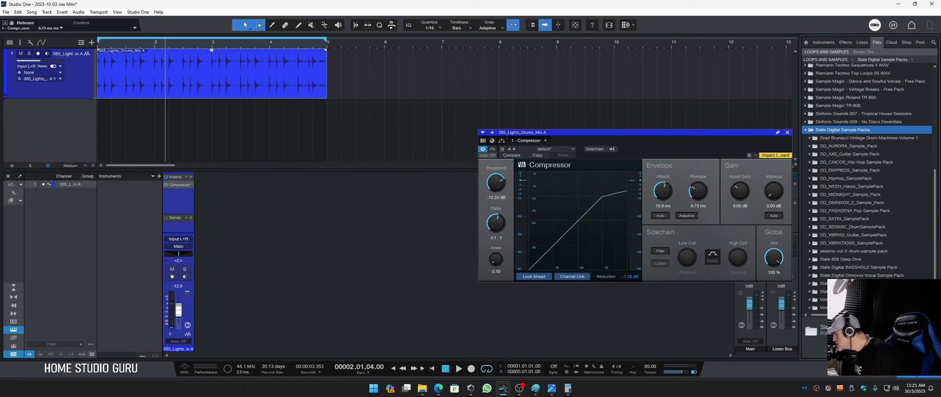
pyautogui.scroll(-2, 848, 269)
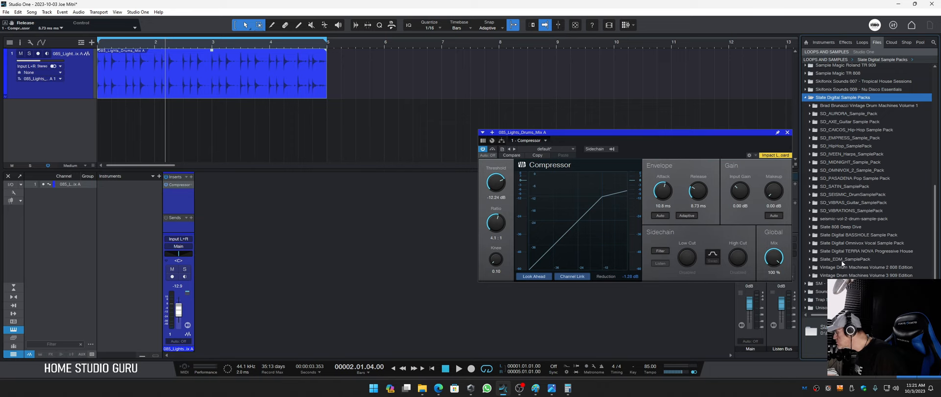
pyautogui.click(846, 243)
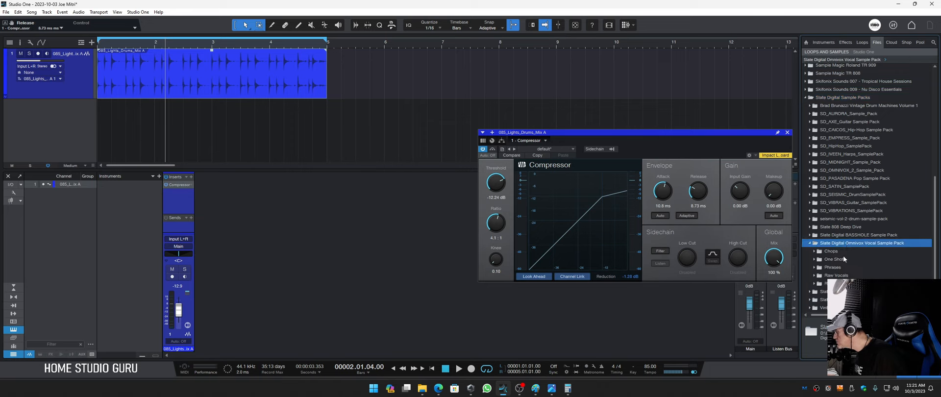
pyautogui.click(810, 243)
pyautogui.click(815, 235)
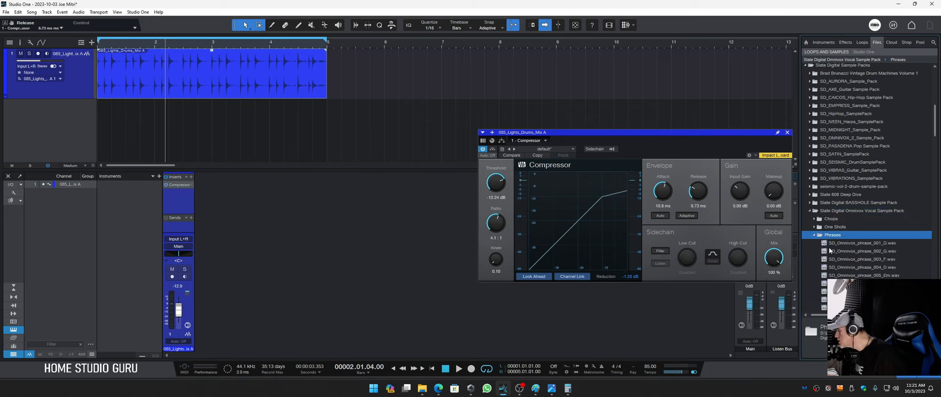
# Place SD_Omnivox_phrase_001_D.wav on a new track at bar 1 and delete the drum loop event from the first track.
pyautogui.moveTo(829, 244); pyautogui.dragTo(114, 133)
pyautogui.click(146, 84)
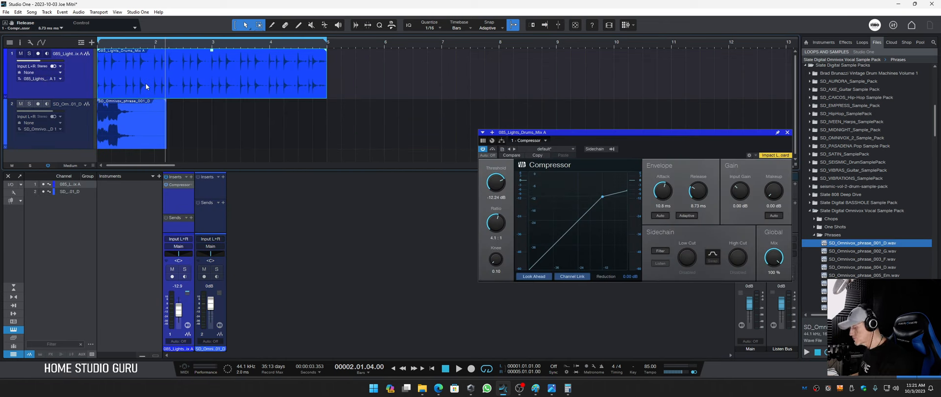
pyautogui.press('Delete')
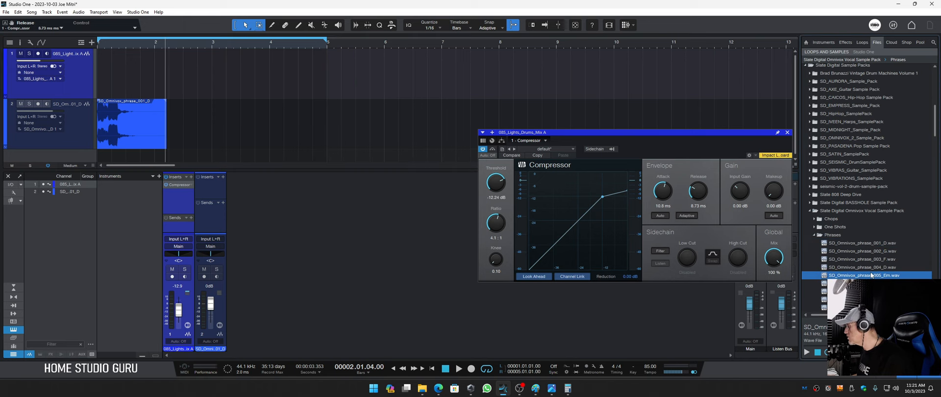
# Try SD_Omnivox_phrase_005_Em.wav on the second track around bar 4, and undo the placement.
pyautogui.moveTo(863, 275); pyautogui.dragTo(293, 128)
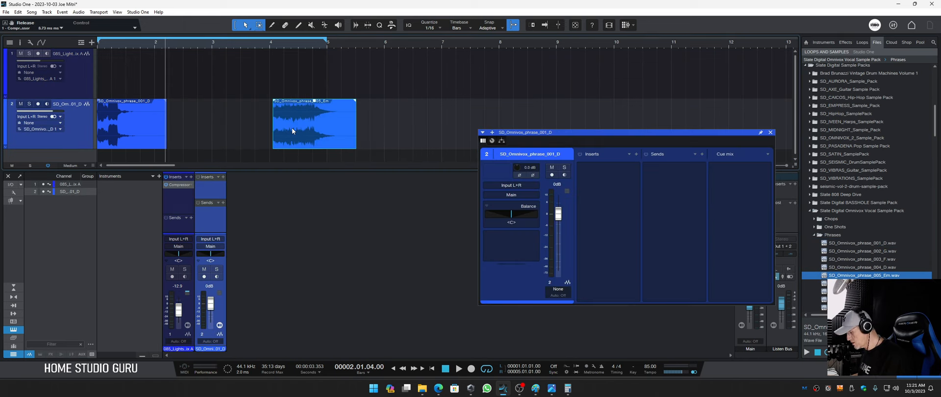
pyautogui.hotkey('ctrl', 'z')
# Collapse the Phrases folder and expand Raw Vocals, Dry Vocals and Hooks in the Omnivox pack.
pyautogui.click(813, 235)
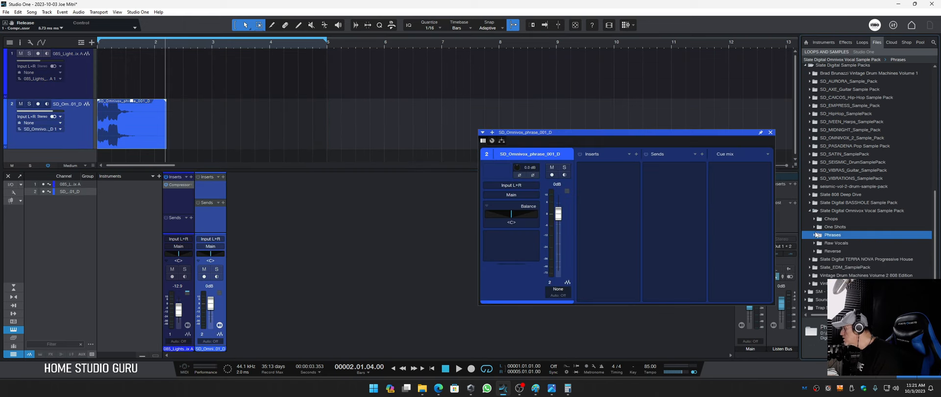
pyautogui.click(815, 243)
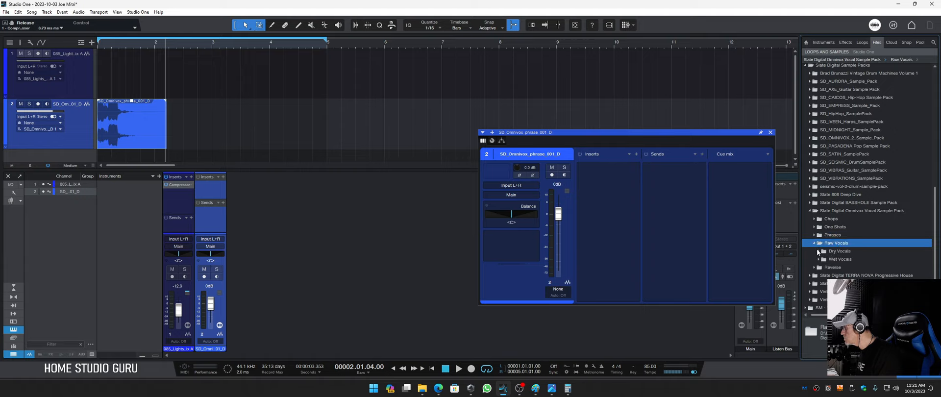
pyautogui.click(818, 251)
pyautogui.click(823, 267)
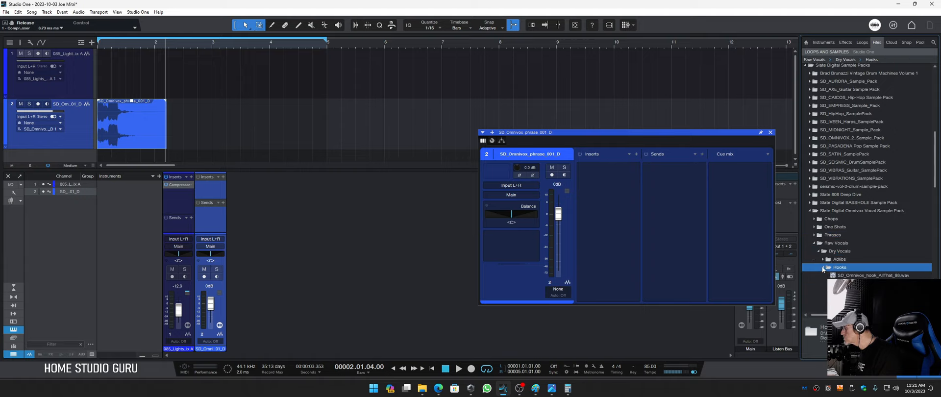
# Replace the phrase event on the second track with SD_Omnivox_hook_AllThat_98.wav starting at bar 1.
pyautogui.moveTo(838, 275); pyautogui.dragTo(144, 130)
pyautogui.click(123, 140)
pyautogui.press('Delete')
# Enlarge the track height, hide the console and close the vocal's channel window to show the full vocal waveform.
pyautogui.scroll(1, 250, 120)
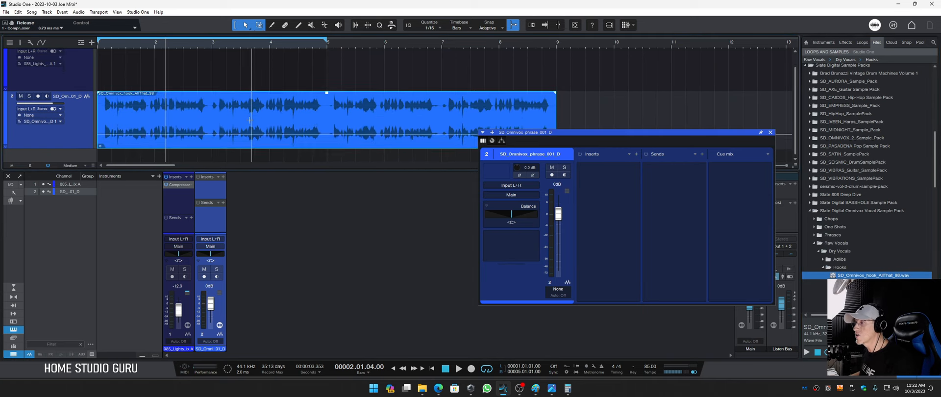
pyautogui.scroll(-1, 250, 120)
pyautogui.scroll(3, 249, 120)
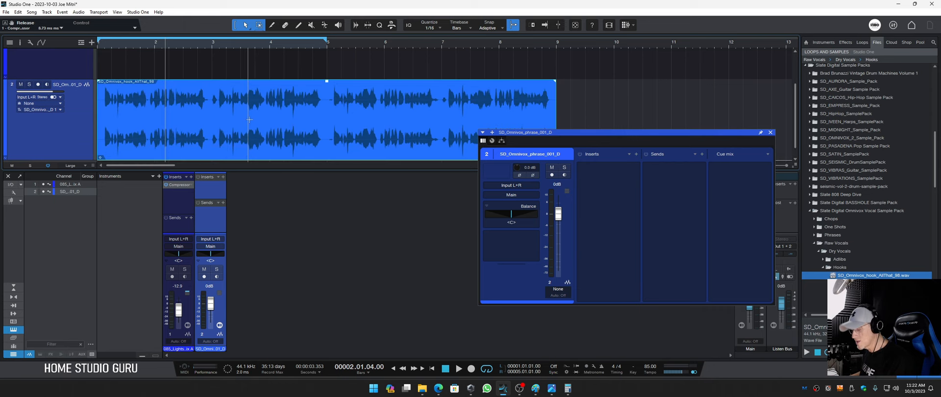
pyautogui.press('F3')
pyautogui.scroll(3, 241, 120)
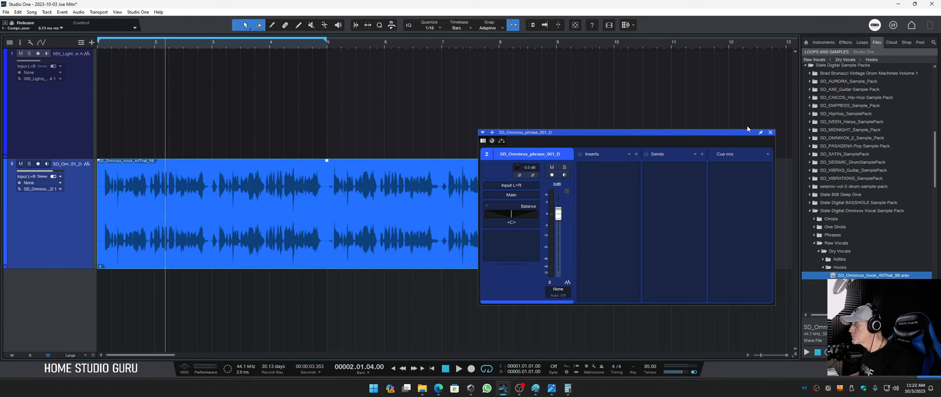
pyautogui.click(771, 133)
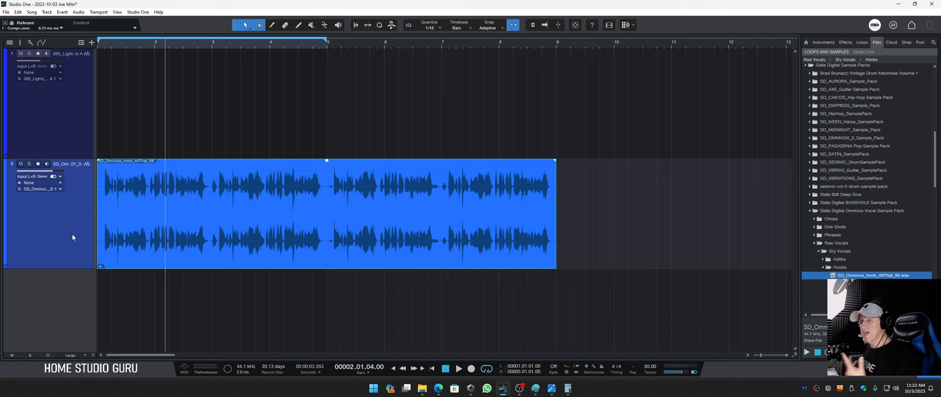
# Show the console again, copy the drum channel's Compressor insert to the vocal channel, and open the vocal's copy.
pyautogui.press('F3')
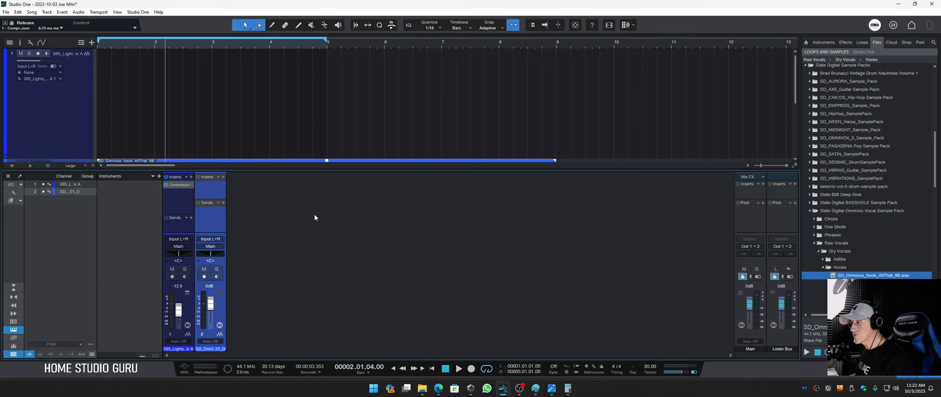
pyautogui.moveTo(177, 186); pyautogui.dragTo(210, 187)
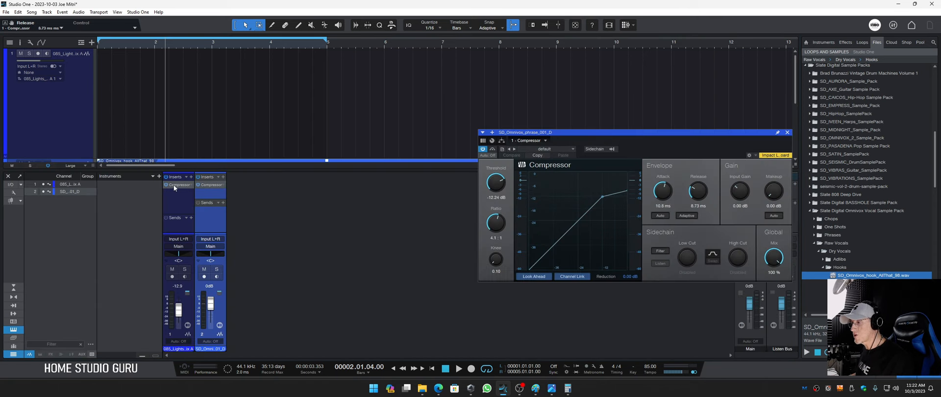
pyautogui.click(181, 205)
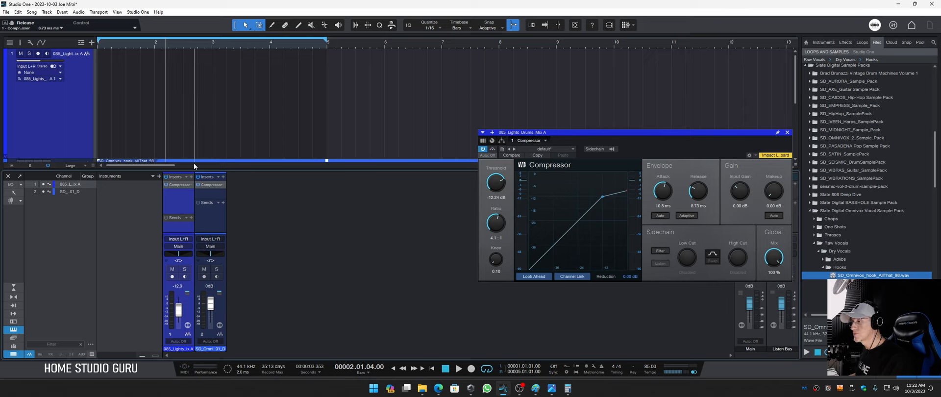
pyautogui.click(216, 183)
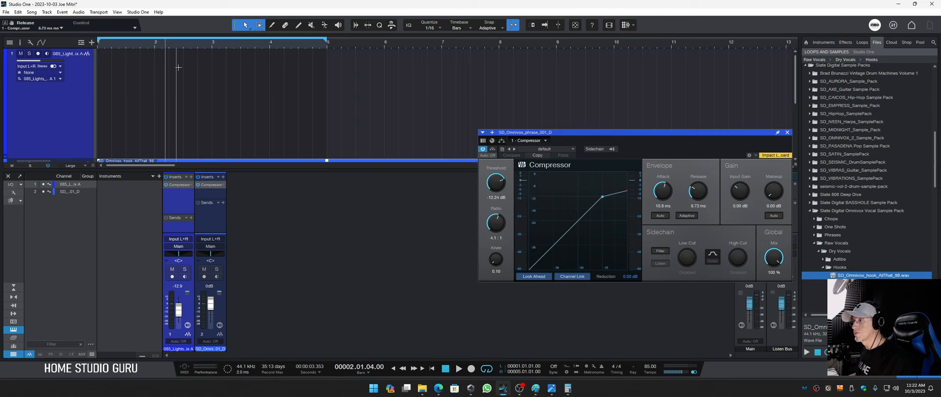
# Delete the drum loop track so that only the vocal track is left in the arrangement.
pyautogui.moveTo(200, 46); pyautogui.dragTo(225, 34)
pyautogui.scroll(-1, 215, 80)
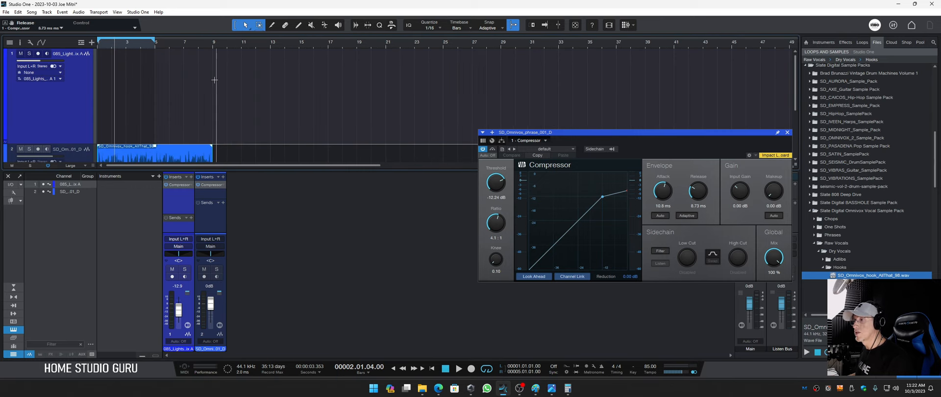
pyautogui.click(56, 99)
pyautogui.press('Delete')
# Play the vocal and extend the loop range to bar 9 so that it covers the whole vocal event.
pyautogui.press('space')
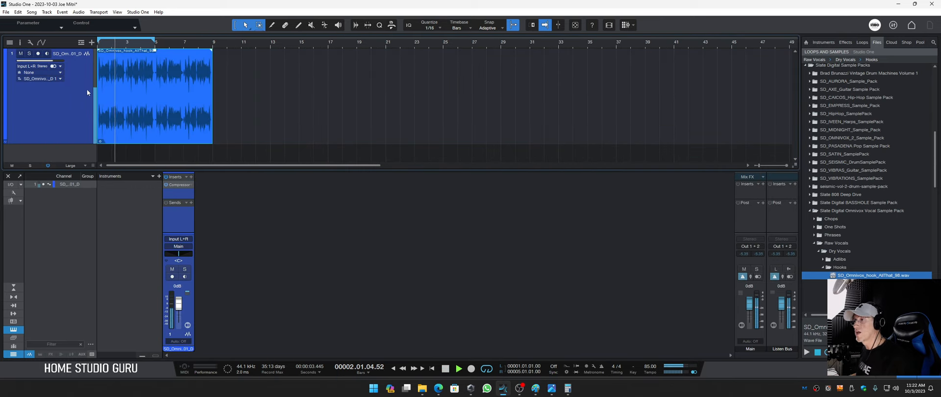
pyautogui.moveTo(156, 42); pyautogui.dragTo(212, 42)
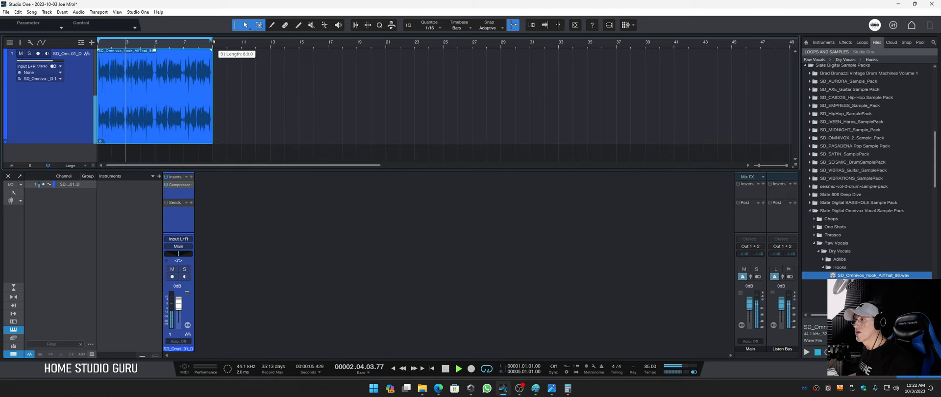
pyautogui.moveTo(128, 45); pyautogui.dragTo(255, 64)
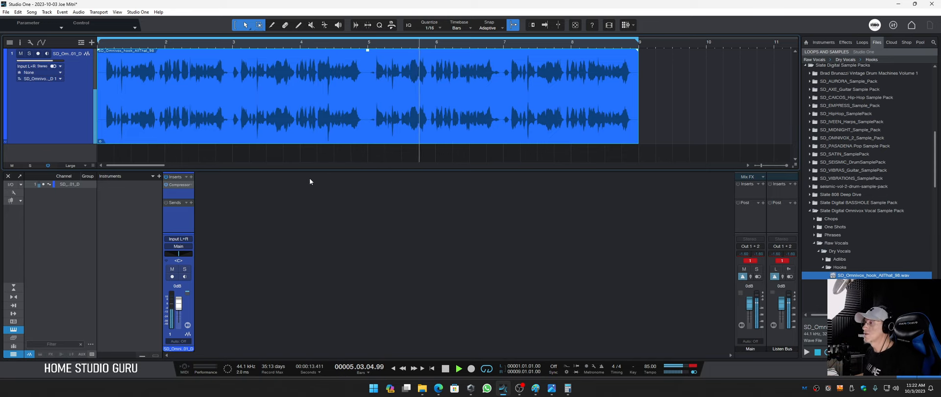
pyautogui.press('space')
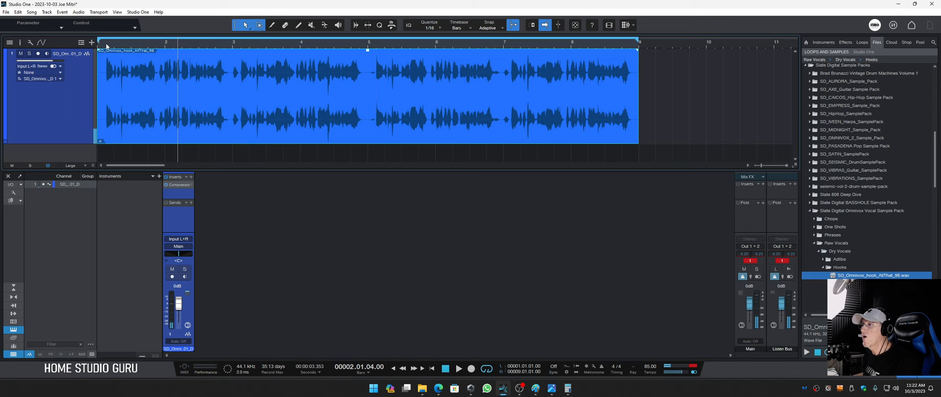
# Play the vocal and examine the peaks and level differences in its waveform close up and at full length.
pyautogui.moveTo(107, 46); pyautogui.dragTo(200, 34)
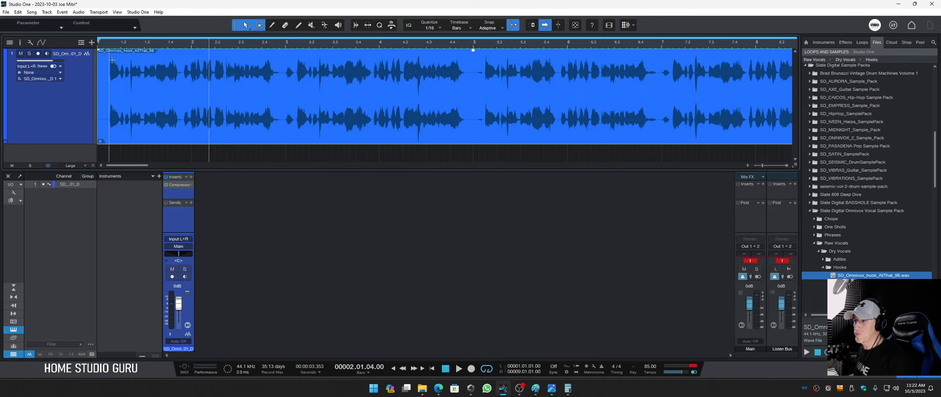
pyautogui.moveTo(124, 43); pyautogui.dragTo(180, 61)
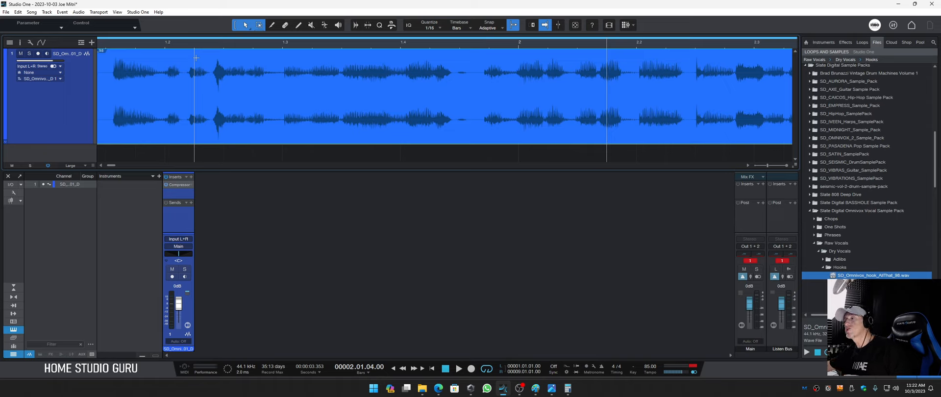
pyautogui.press('space')
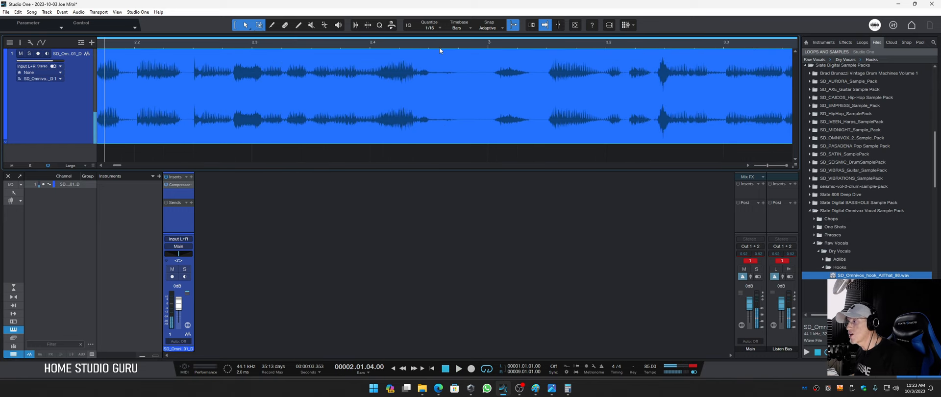
pyautogui.moveTo(440, 47); pyautogui.dragTo(442, 27)
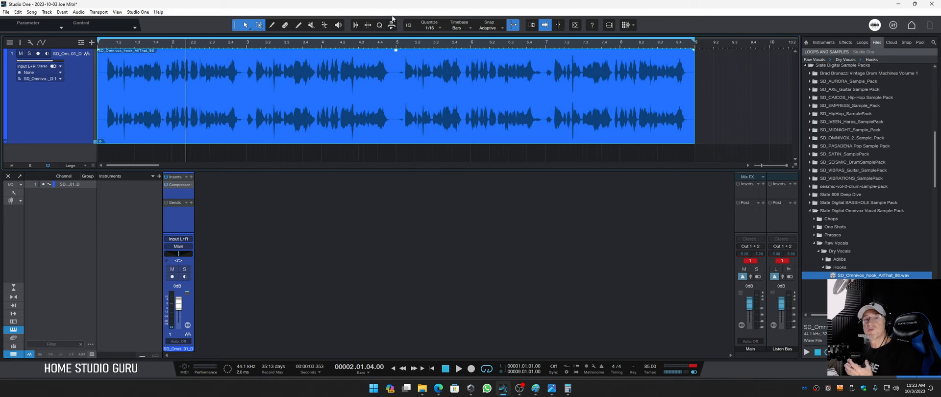
# Set the vocal's Compressor to 0.10 ms attack, 10.2 ms release, 0.00 dB threshold and 8.1:1 ratio.
pyautogui.doubleClick(179, 185)
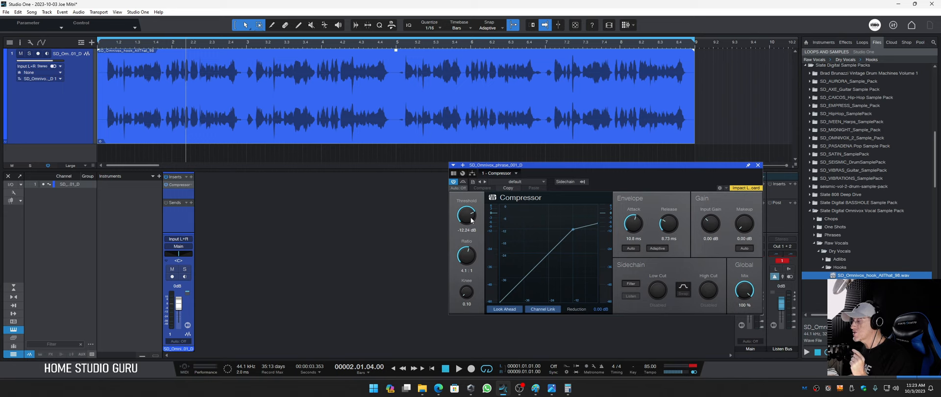
pyautogui.moveTo(637, 226); pyautogui.dragTo(648, 275)
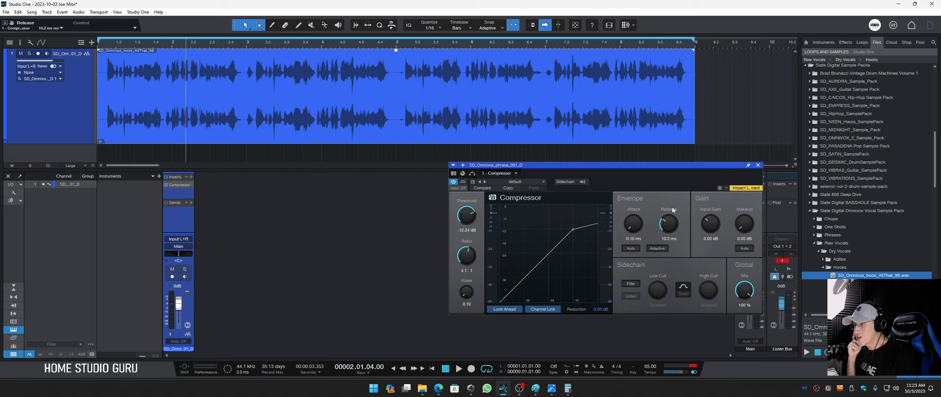
pyautogui.doubleClick(465, 218)
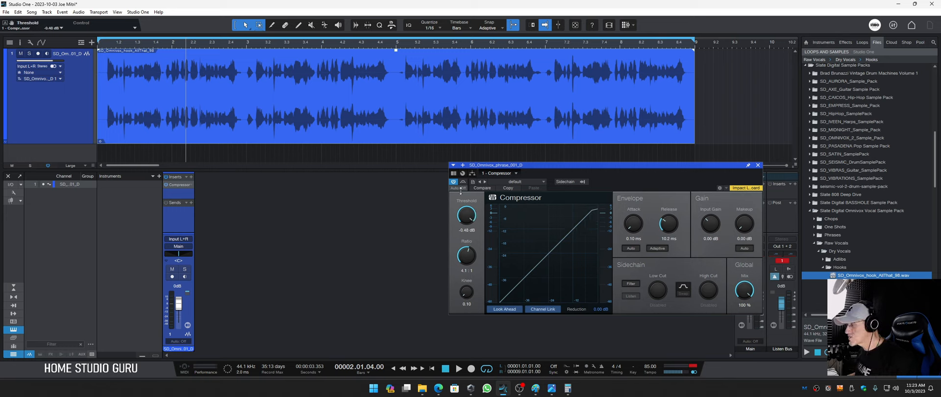
pyautogui.moveTo(471, 260); pyautogui.dragTo(469, 254)
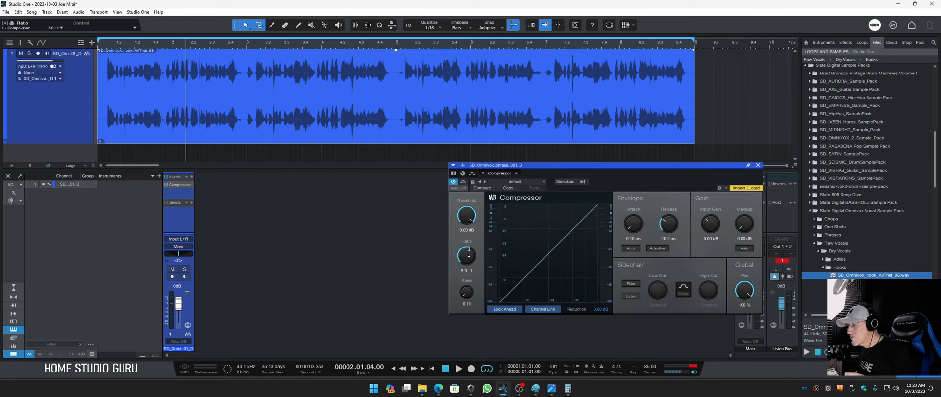
pyautogui.moveTo(468, 253); pyautogui.dragTo(470, 250)
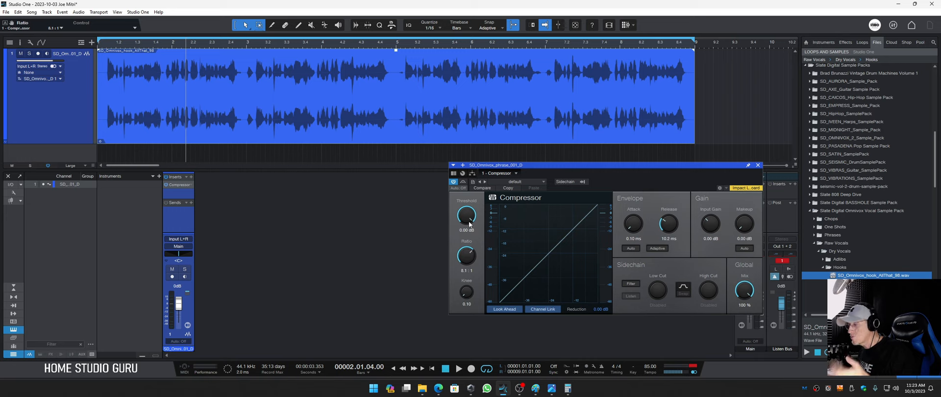
# Lower the Compressor's threshold to -12.72 dB while the vocal plays, check the output level meter and stop playback.
pyautogui.press('space')
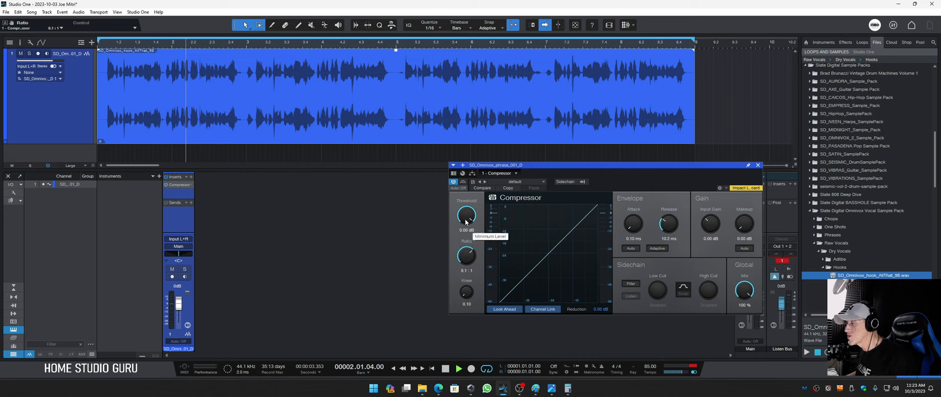
pyautogui.moveTo(466, 220); pyautogui.dragTo(472, 244)
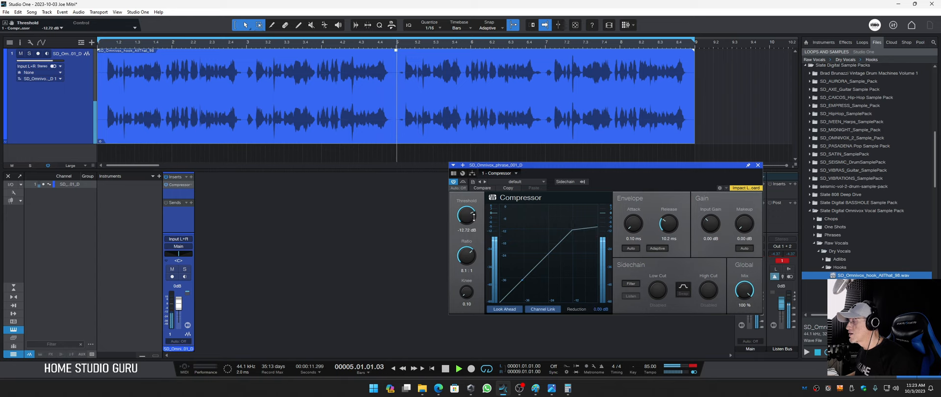
pyautogui.moveTo(473, 214); pyautogui.dragTo(474, 217)
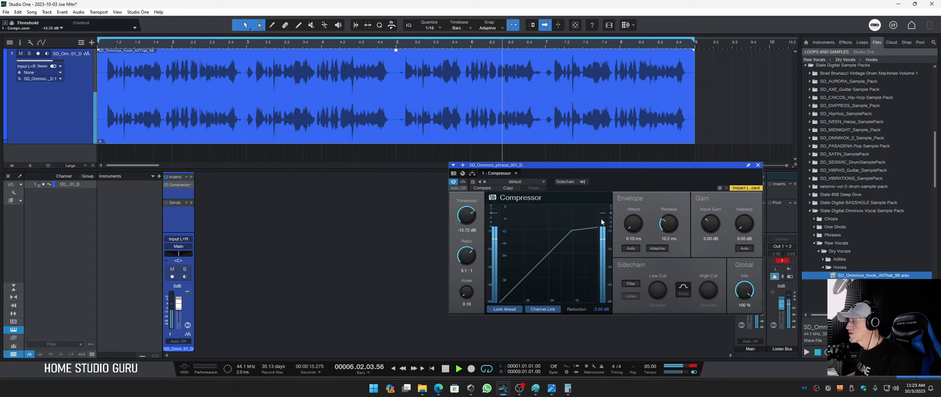
pyautogui.moveTo(601, 220)
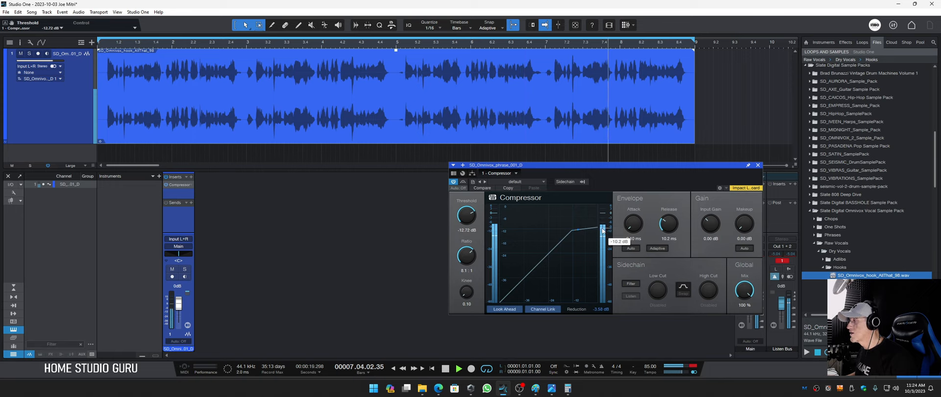
pyautogui.press('space')
# Add a stereo audio track fed by the output of the SD_Omnivox vocal track and arm it for recording.
pyautogui.scroll(-4, 422, 117)
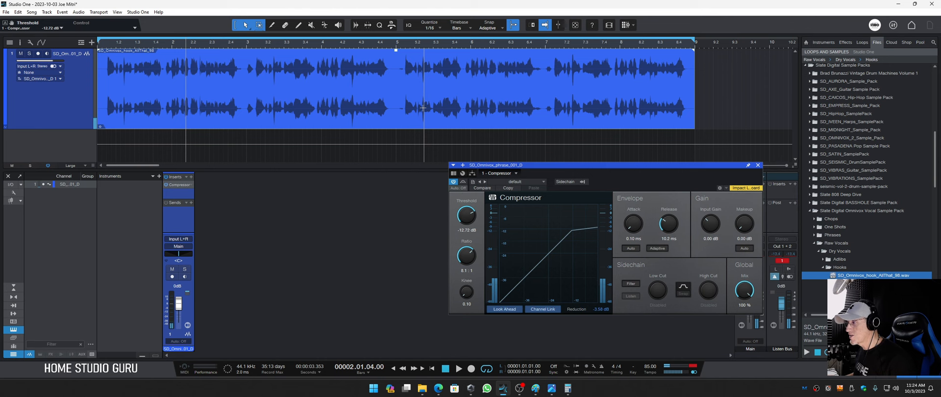
pyautogui.rightClick(76, 134)
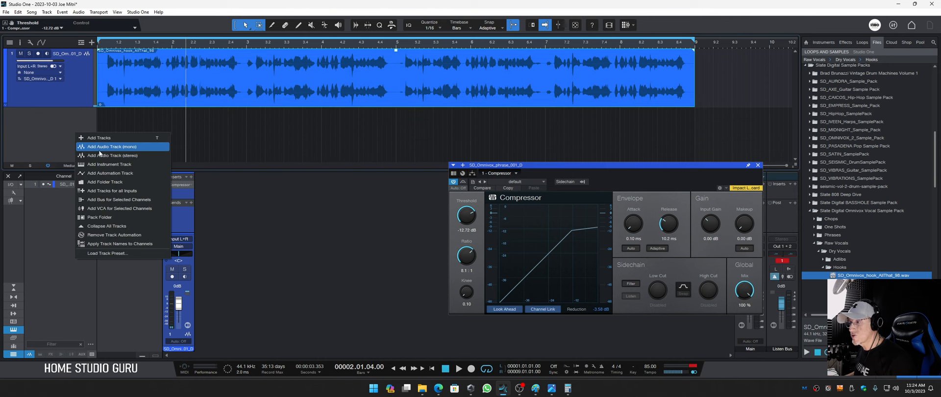
pyautogui.click(103, 156)
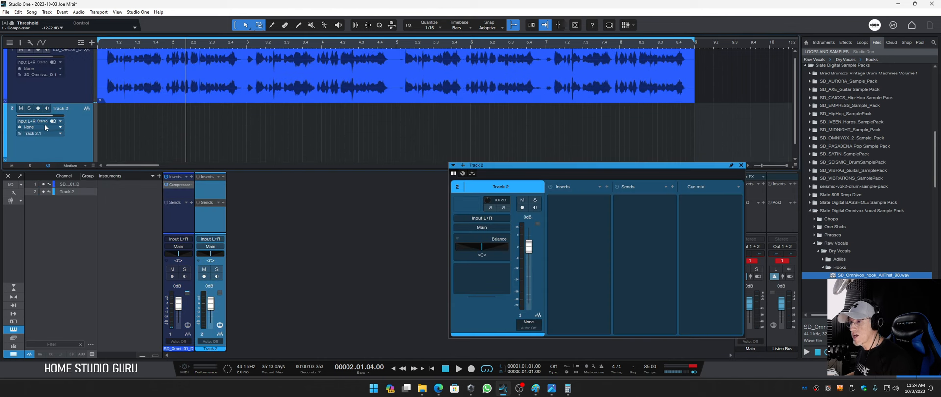
pyautogui.click(40, 122)
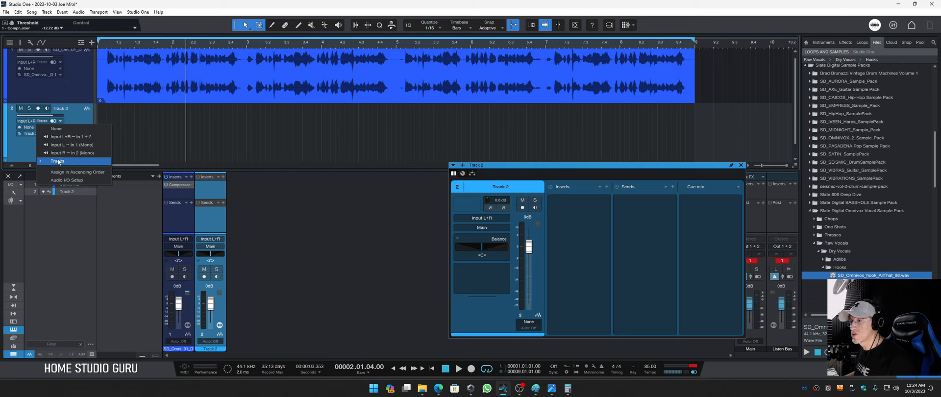
pyautogui.moveTo(58, 161)
pyautogui.click(139, 162)
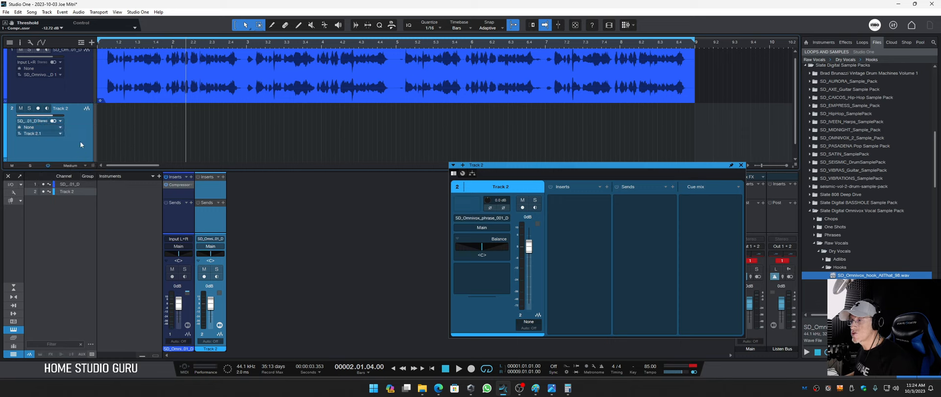
pyautogui.click(39, 109)
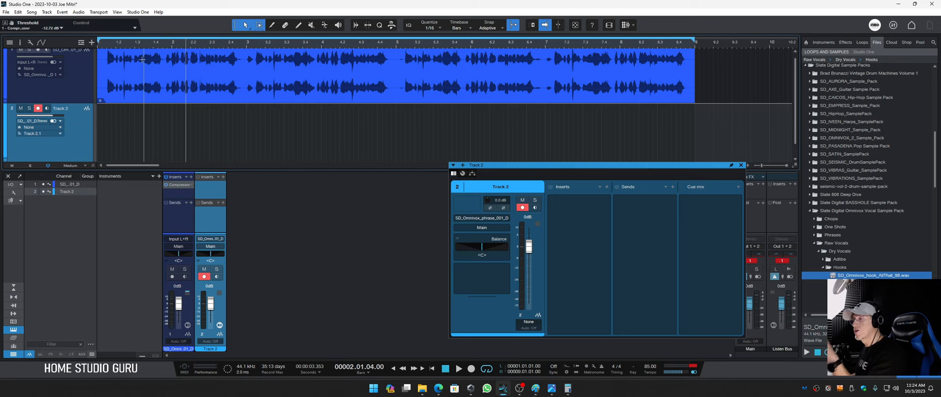
# Mute Track 2 and record about three bars of the compressed vocal onto it, starting at bar 1.
pyautogui.click(103, 43)
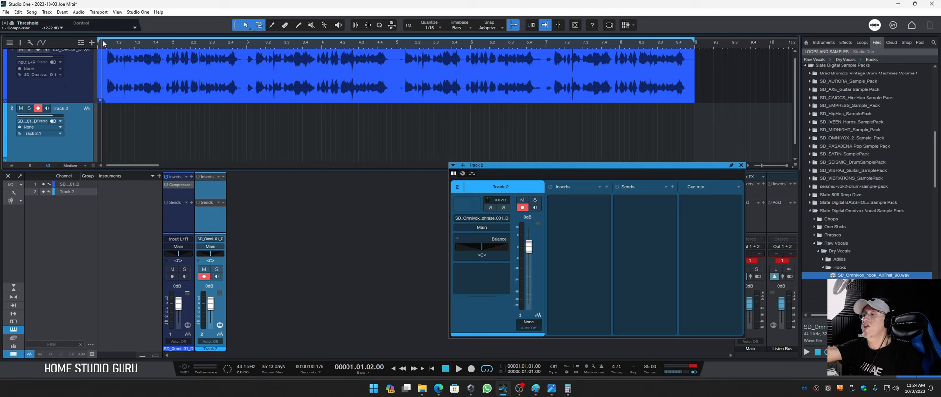
pyautogui.click(98, 73)
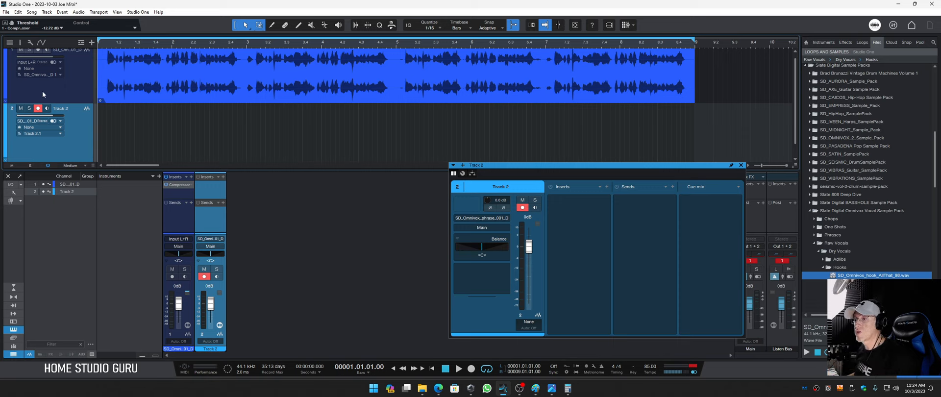
pyautogui.click(21, 109)
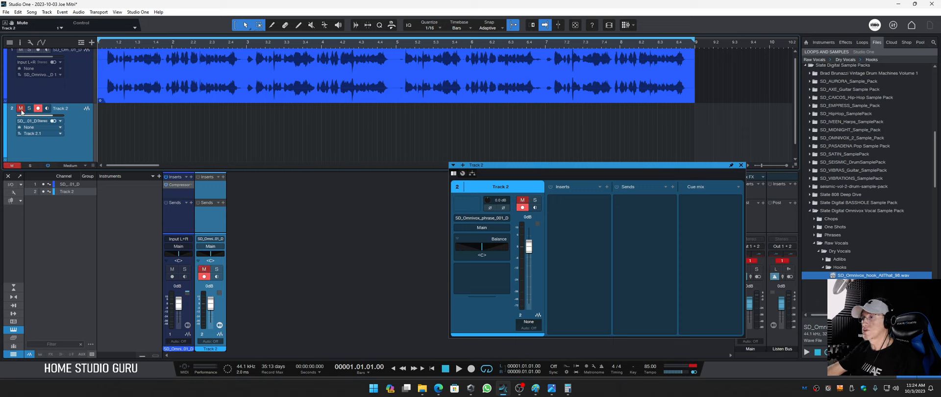
pyautogui.press('KP_Multiply')
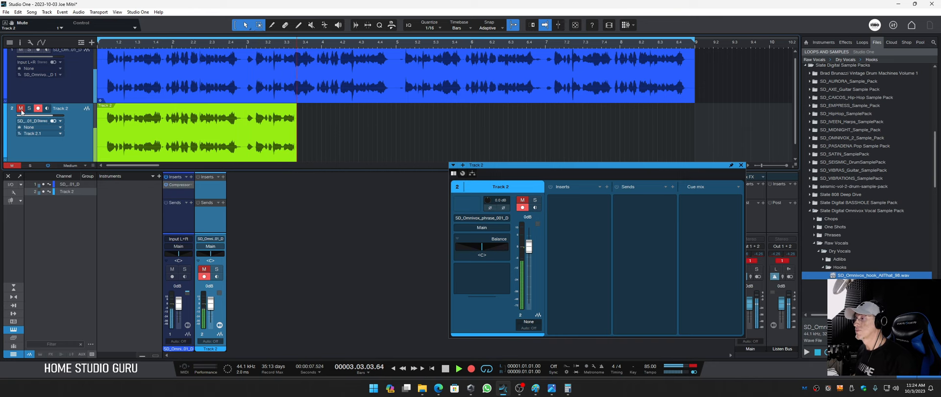
pyautogui.press('space')
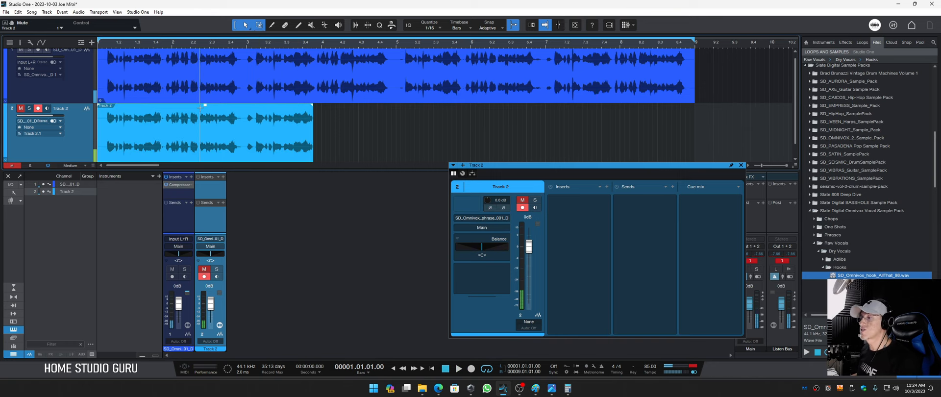
# Hide the console, close Track 2's channel window and compare the original and compressed vocal waveforms close up.
pyautogui.press('F3')
pyautogui.scroll(7, 194, 111)
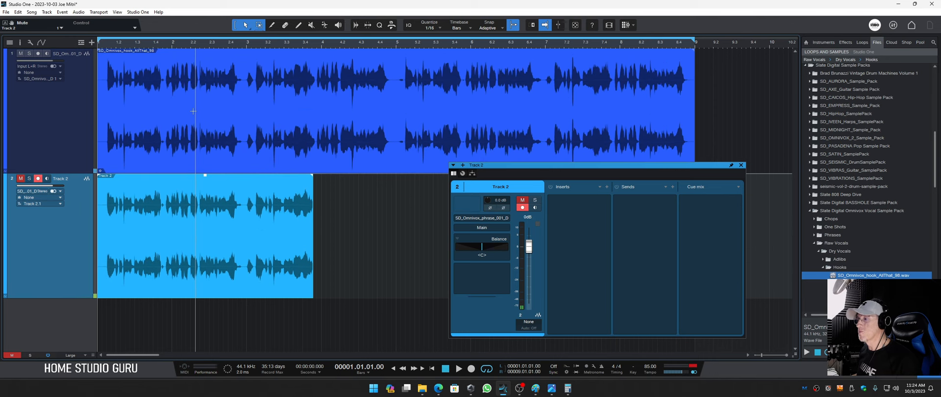
pyautogui.moveTo(122, 45); pyautogui.dragTo(216, 73)
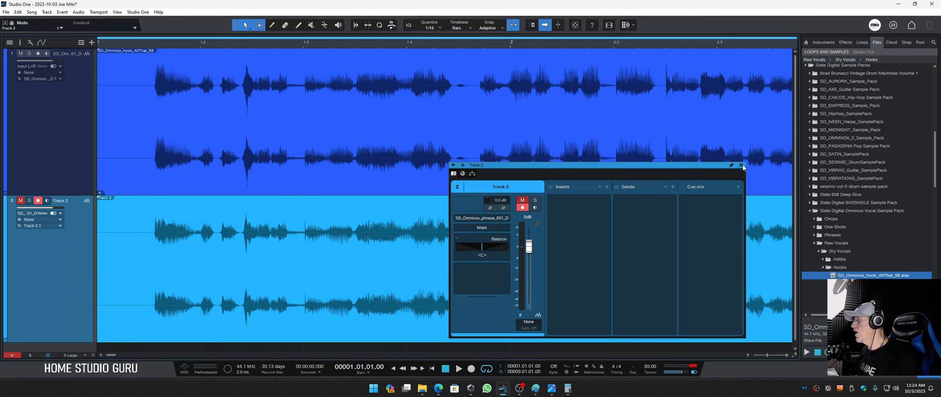
pyautogui.click(741, 165)
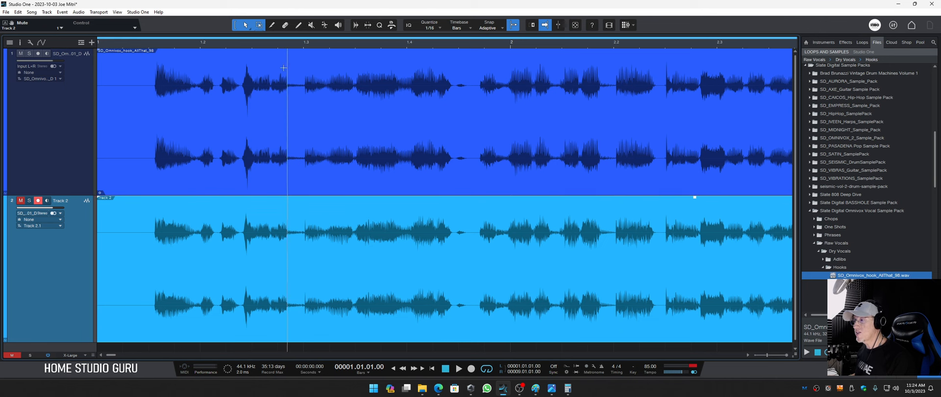
# Open the original vocal track's Compressor, raise its threshold to -11.32 dB during playback, and set the ratio to 20:1.
pyautogui.press('F3')
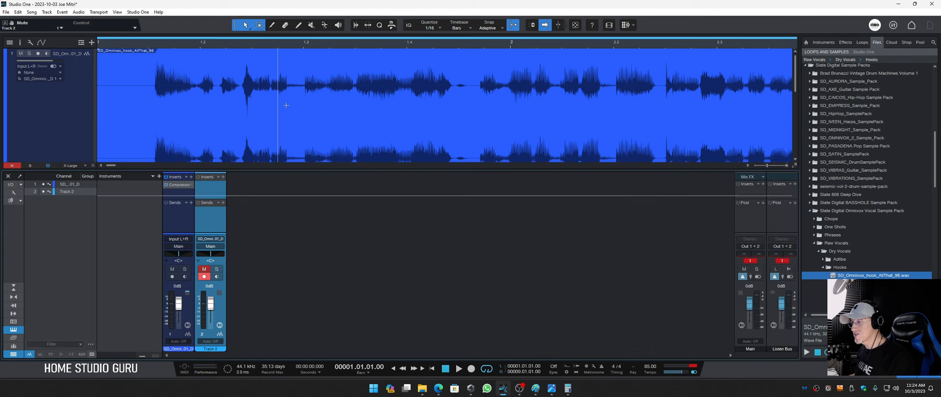
pyautogui.click(181, 185)
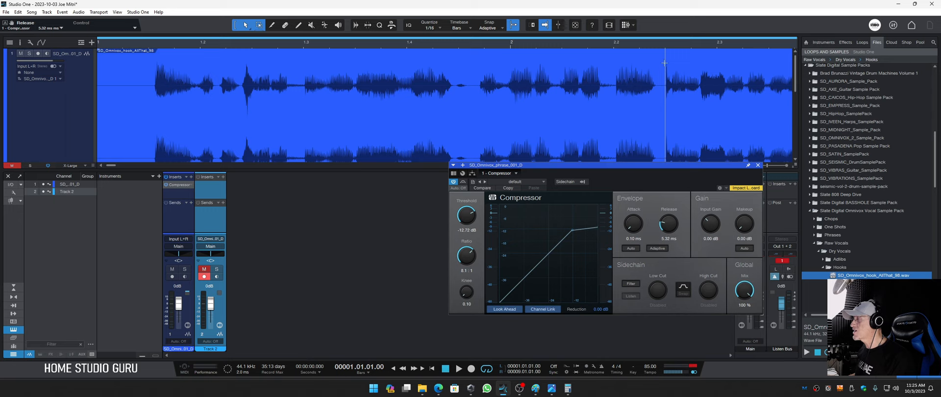
pyautogui.press('space')
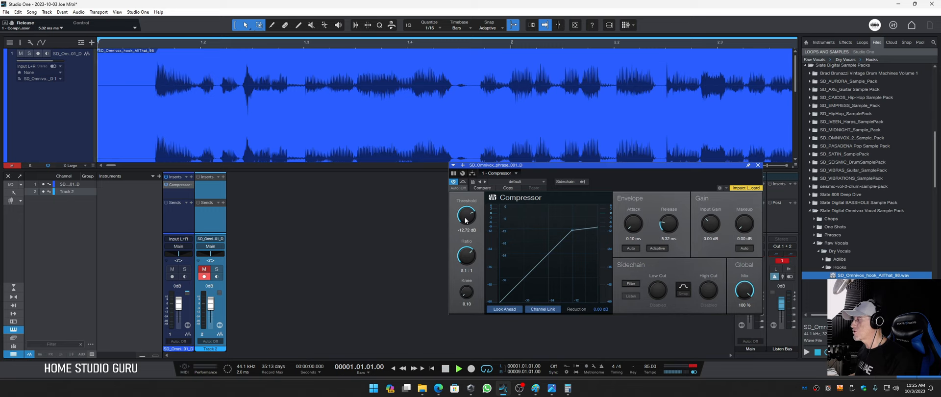
pyautogui.moveTo(465, 220); pyautogui.dragTo(465, 216)
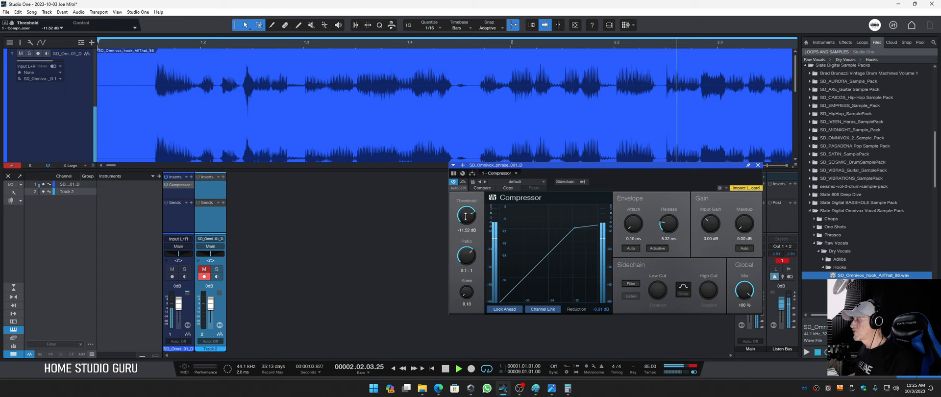
pyautogui.press('space')
pyautogui.moveTo(462, 258); pyautogui.dragTo(461, 245)
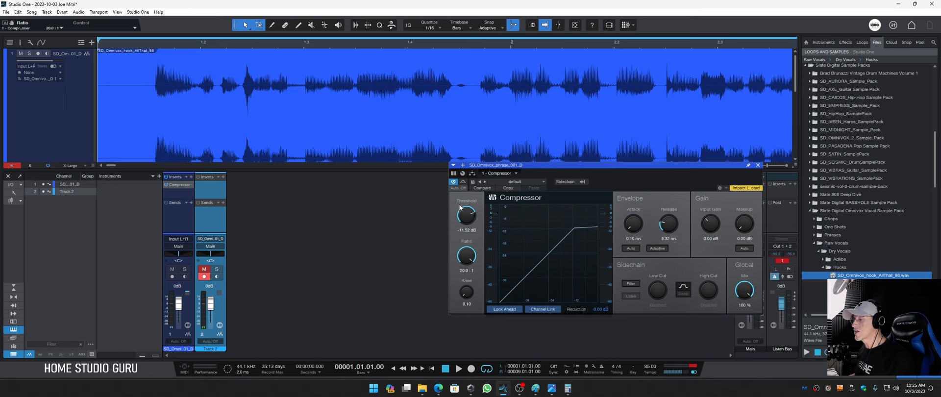
# Adjust the Compressor's threshold to -12.00 dB while the vocal plays and stop playback.
pyautogui.press('space')
pyautogui.moveTo(467, 217); pyautogui.dragTo(468, 215)
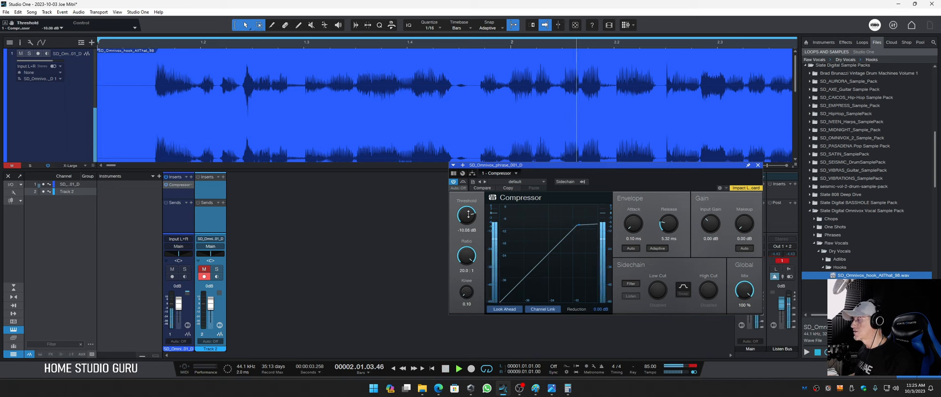
pyautogui.moveTo(468, 214); pyautogui.dragTo(469, 217)
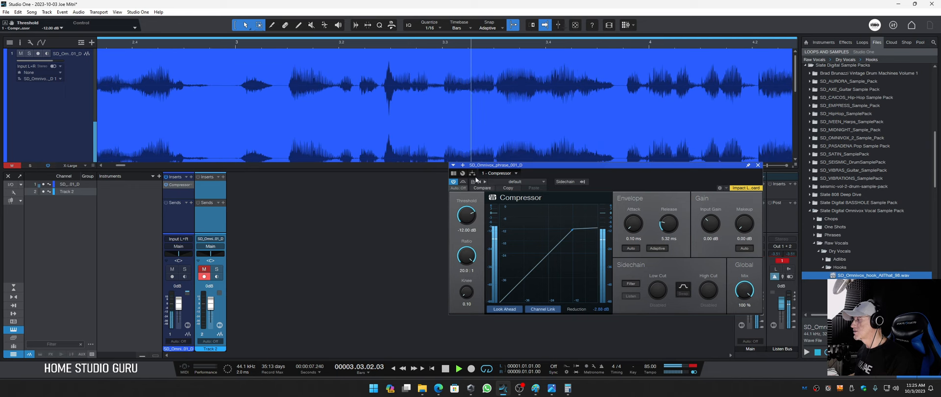
pyautogui.press('space')
# Delete the recorded clip on Track 2 and record about three bars of the newly compressed vocal from bar 1.
pyautogui.scroll(-4, 464, 41)
pyautogui.scroll(-3, 484, 101)
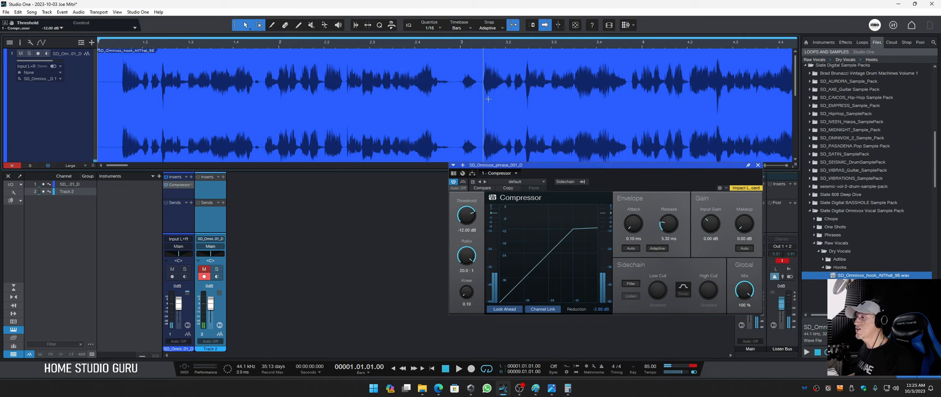
pyautogui.scroll(-2, 486, 102)
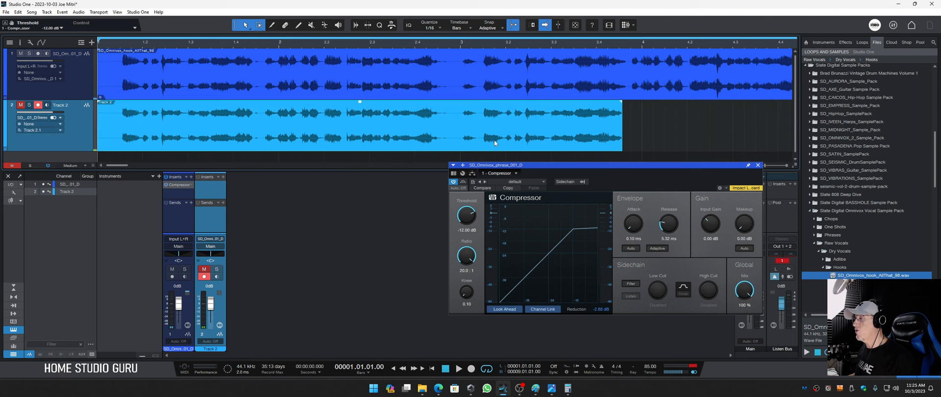
pyautogui.click(492, 140)
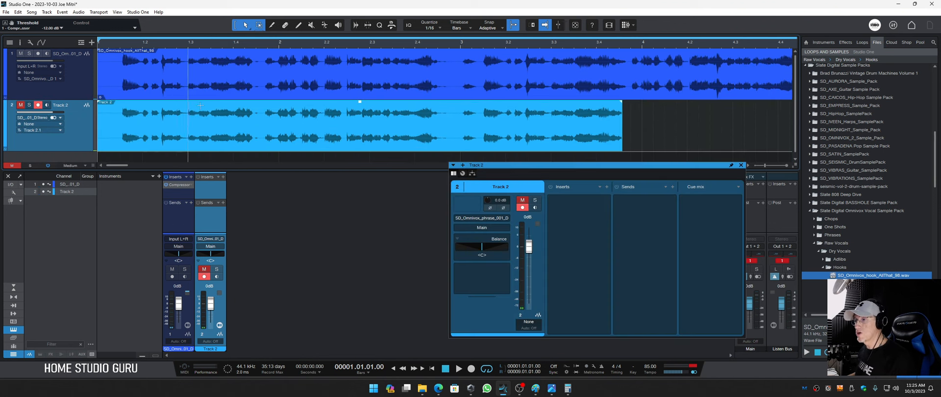
pyautogui.press('Delete')
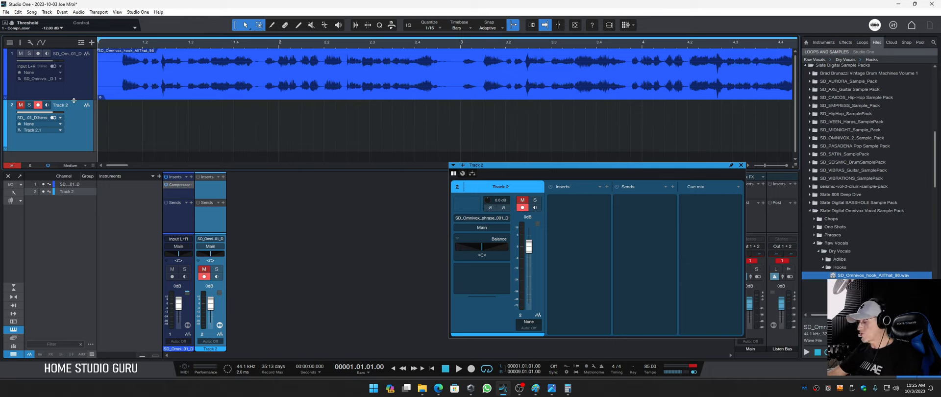
pyautogui.press('KP_Multiply')
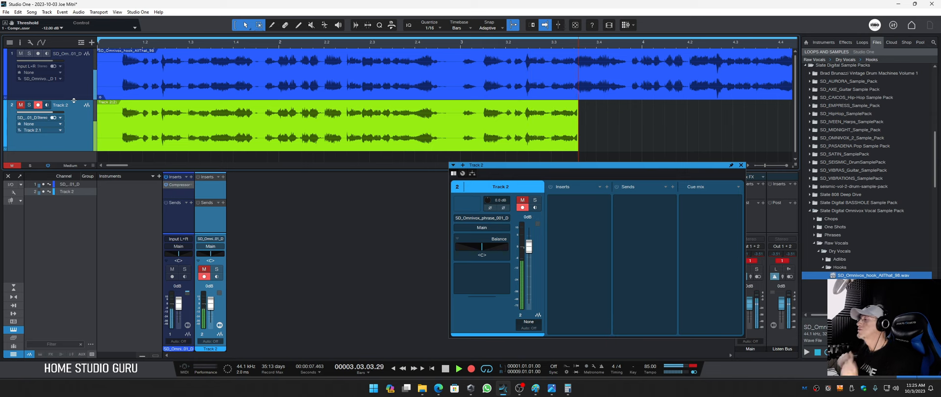
pyautogui.press('space')
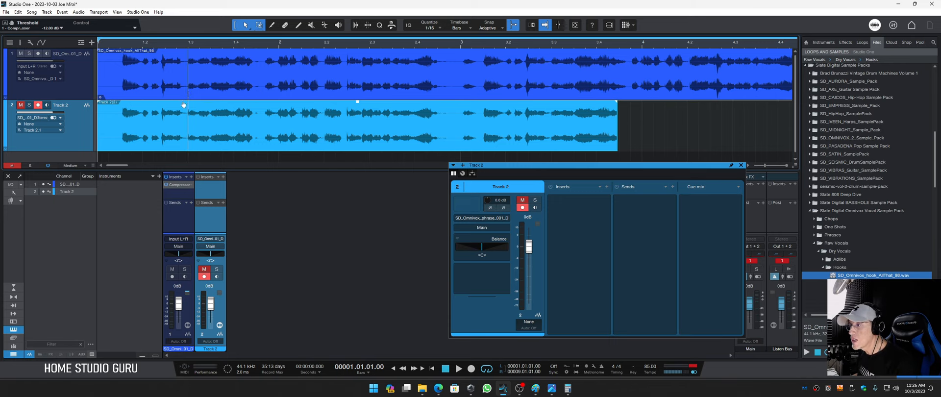
# Hide the console, close Track 2's channel window, and compare the enlarged original vocal waveform with the new recording.
pyautogui.scroll(5, 181, 105)
pyautogui.scroll(3, 181, 104)
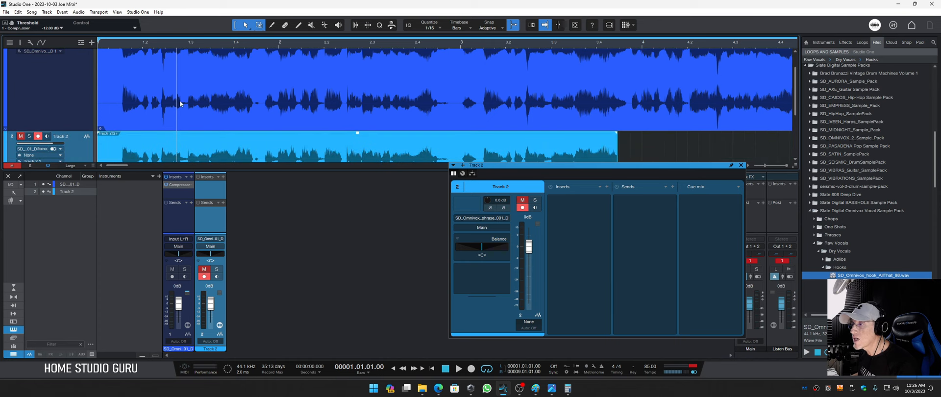
pyautogui.press('F3')
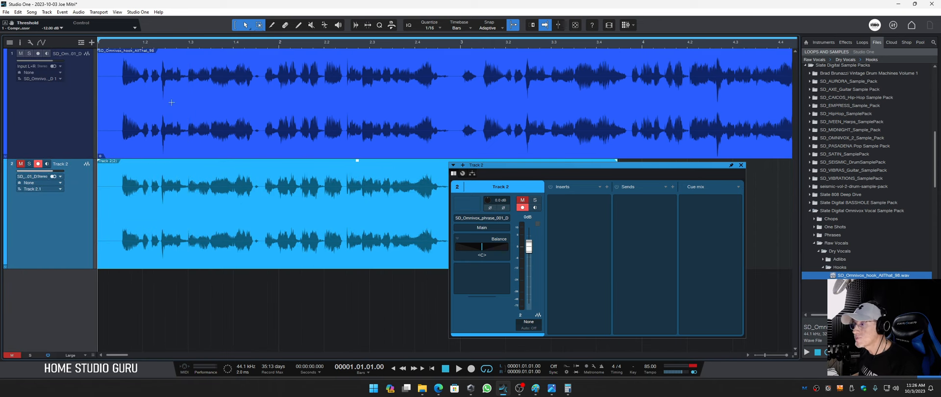
pyautogui.moveTo(166, 46); pyautogui.dragTo(193, 60)
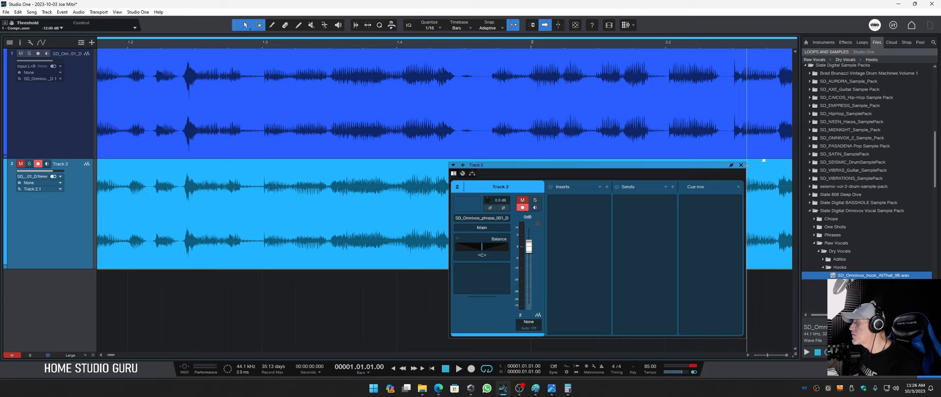
pyautogui.click(740, 165)
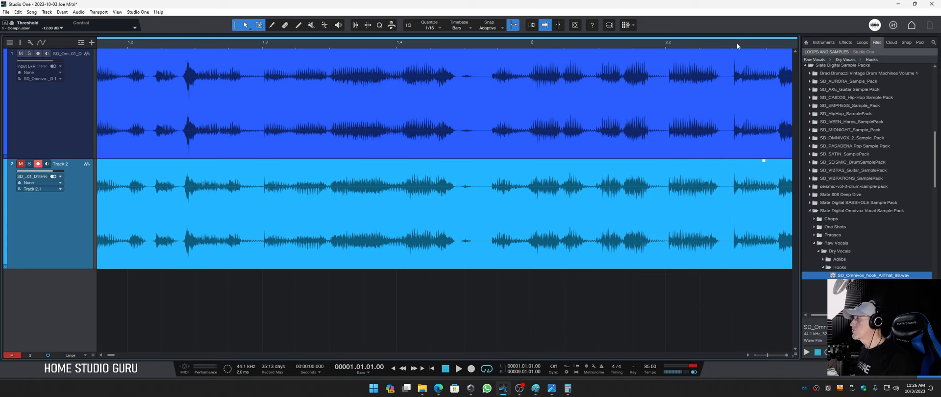
pyautogui.moveTo(737, 42); pyautogui.dragTo(496, 58)
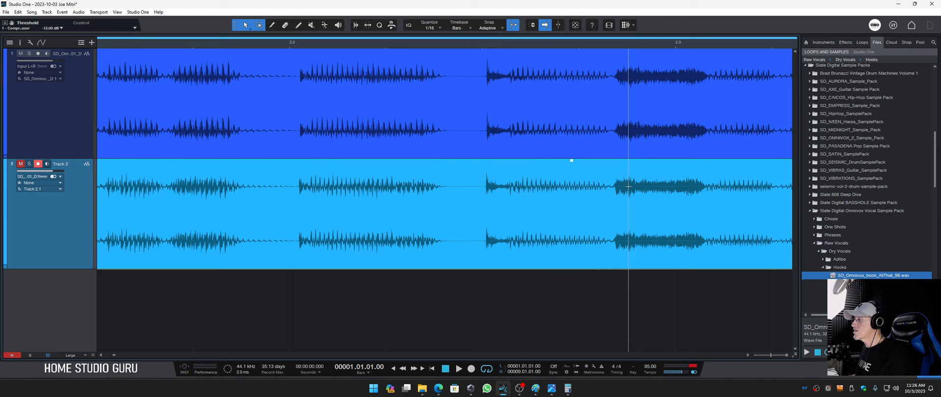
pyautogui.moveTo(639, 45); pyautogui.dragTo(463, 31)
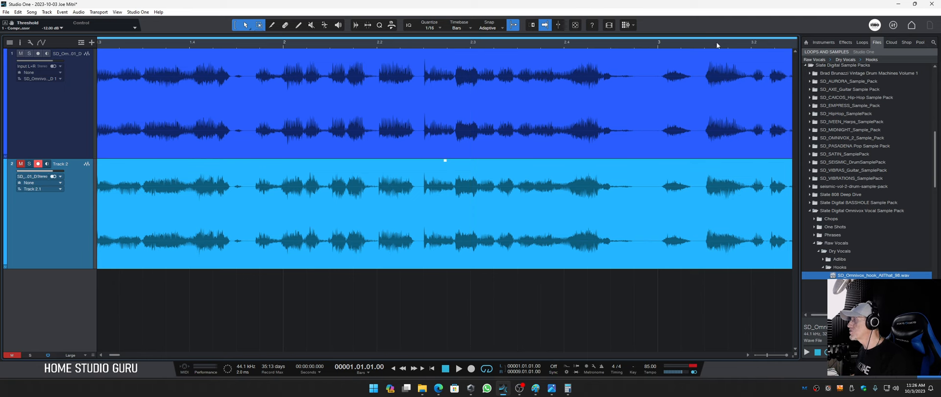
# Examine how the loud vocal peak in bar 3 differs between the original and compressed waveforms.
pyautogui.moveTo(716, 43); pyautogui.dragTo(623, 64)
pyautogui.doubleClick(565, 42)
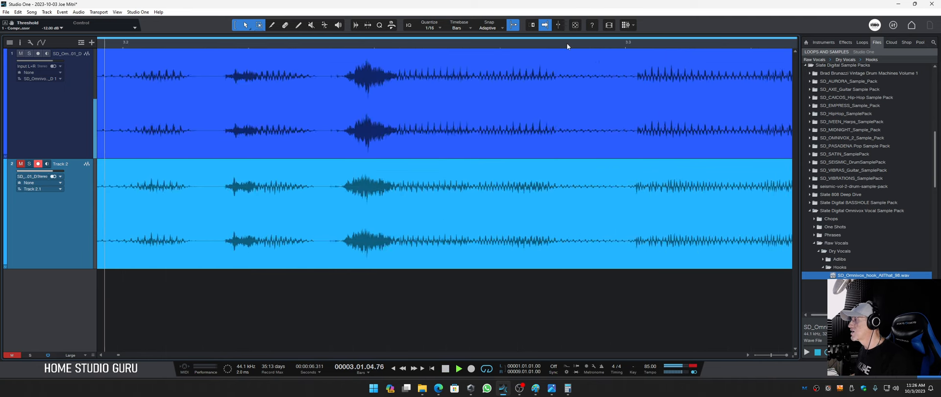
pyautogui.press('space')
pyautogui.moveTo(567, 45); pyautogui.dragTo(514, 20)
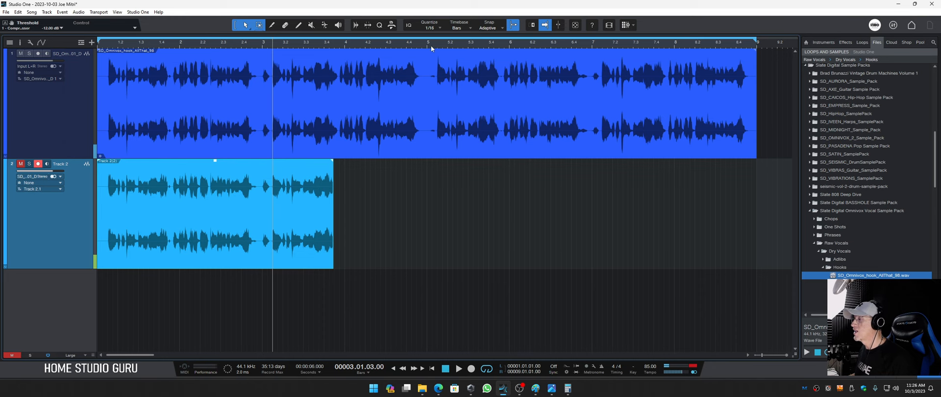
pyautogui.moveTo(294, 49); pyautogui.dragTo(308, 71)
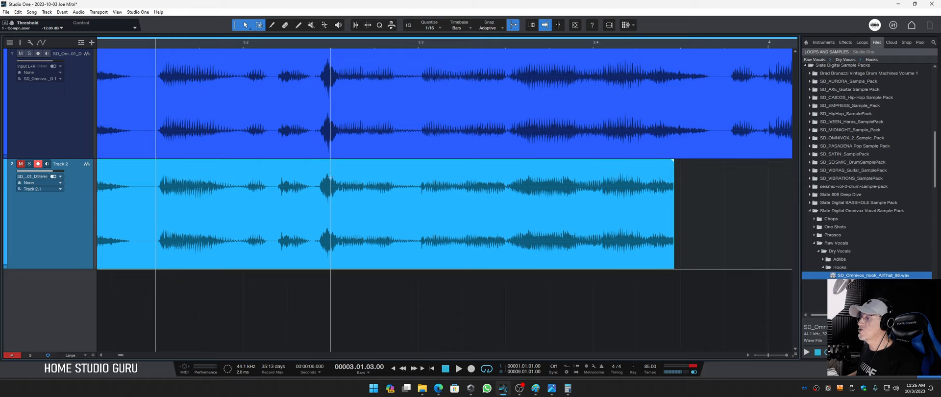
# Place the playback cursor just before the loud peak in bar 3 and audition that short passage.
pyautogui.click(322, 44)
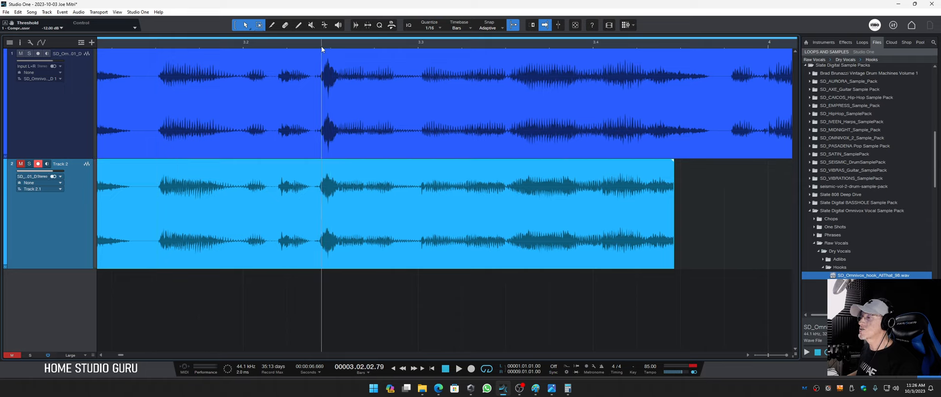
pyautogui.press('space')
pyautogui.press('space')
pyautogui.press('space')
pyautogui.press('space')
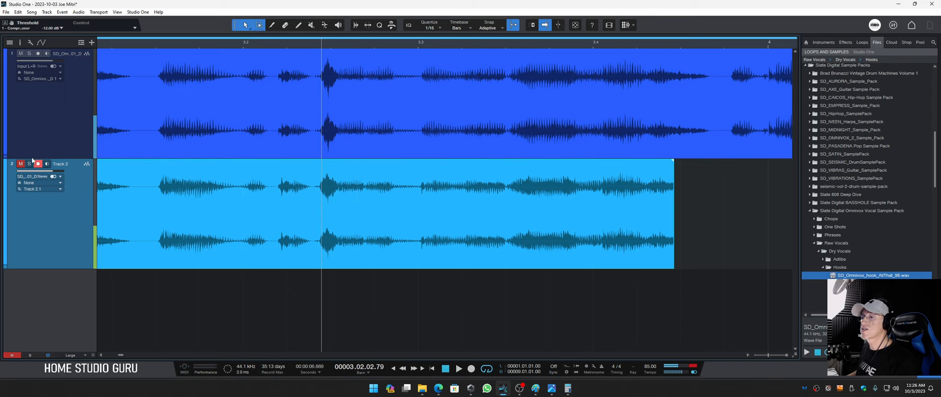
# Solo Track 2 and audition the compressed version of the bar 3 peak.
pyautogui.click(30, 164)
pyautogui.press('space')
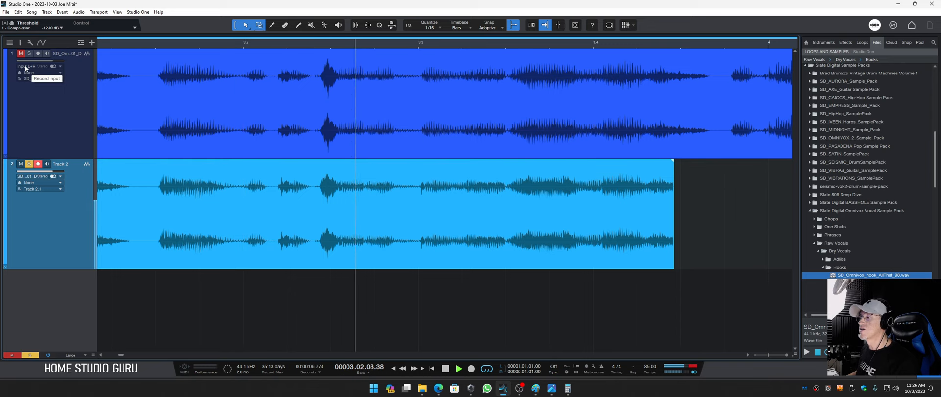
pyautogui.press('space')
pyautogui.press('space')
pyautogui.press('space')
# Alternate the solo between the original vocal track and Track 2, playing the bar 3 peak on each to compare.
pyautogui.click(54, 114)
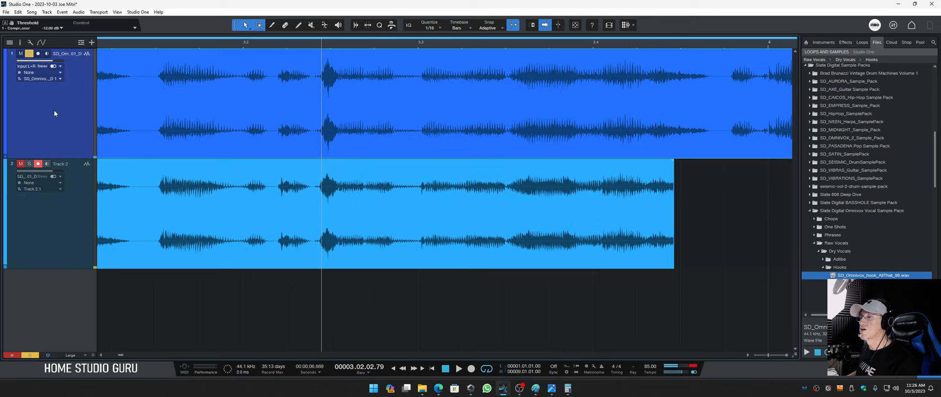
pyautogui.press('space')
pyautogui.press('space')
pyautogui.click(60, 208)
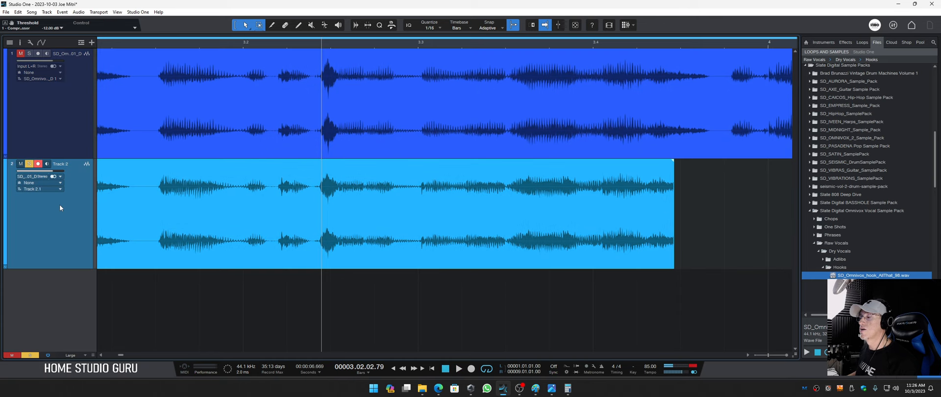
pyautogui.press('space')
pyautogui.press('space')
pyautogui.click(54, 131)
pyautogui.press('space')
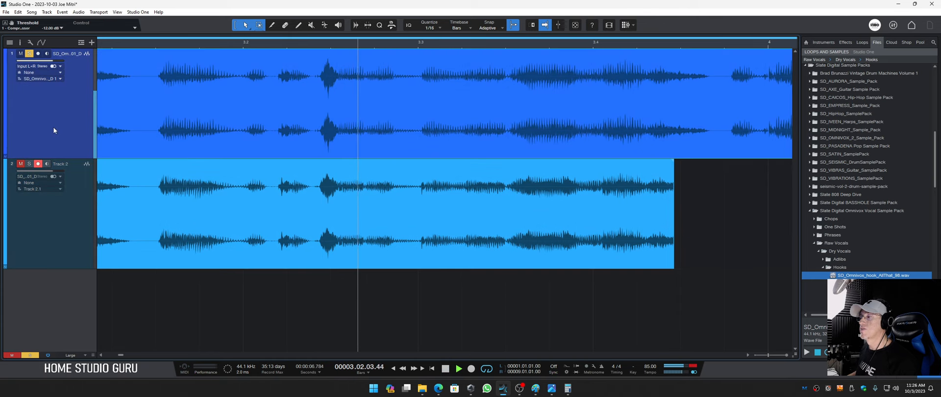
pyautogui.press('space')
pyautogui.click(55, 203)
pyautogui.press('space')
pyautogui.press('space')
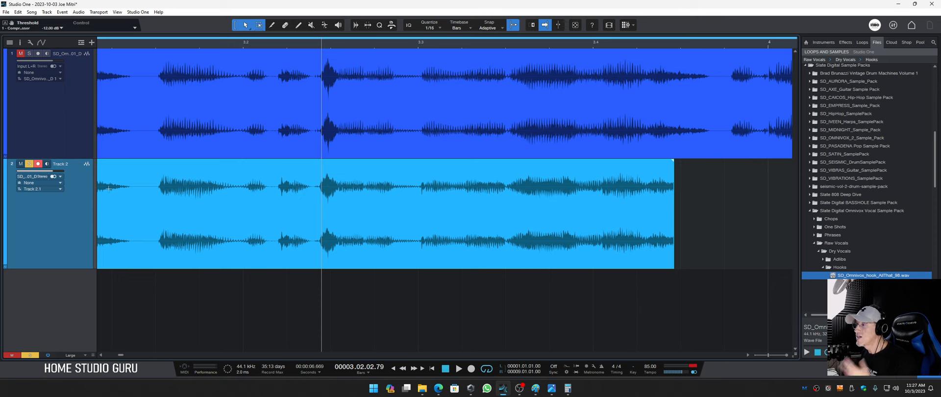
# Remove Track 2 from the song, leaving only the original vocal track.
pyautogui.moveTo(355, 44); pyautogui.dragTo(356, 27)
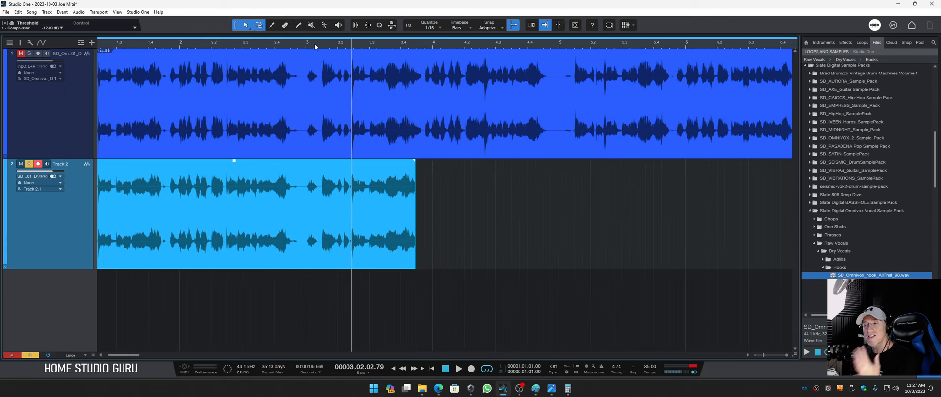
pyautogui.press('F3')
pyautogui.press('F3')
pyautogui.press('F3')
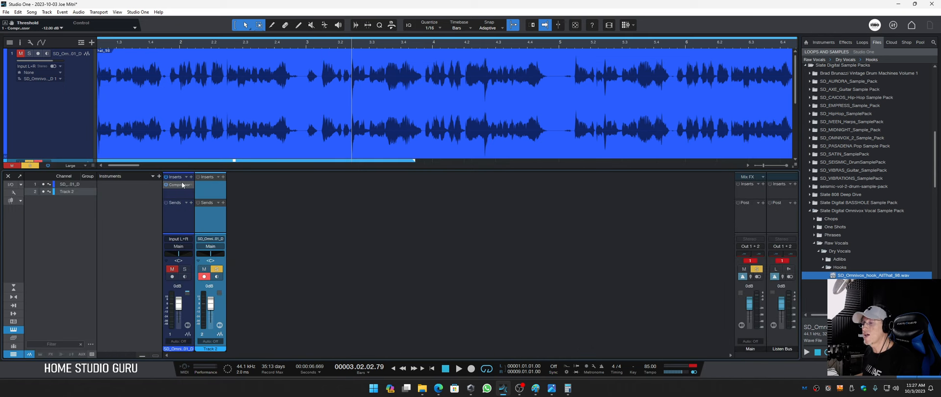
pyautogui.press('F3')
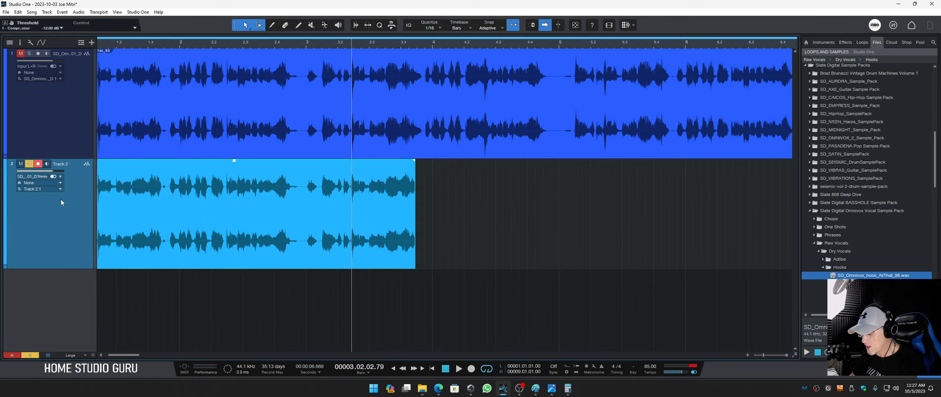
pyautogui.hotkey('shift', 't')
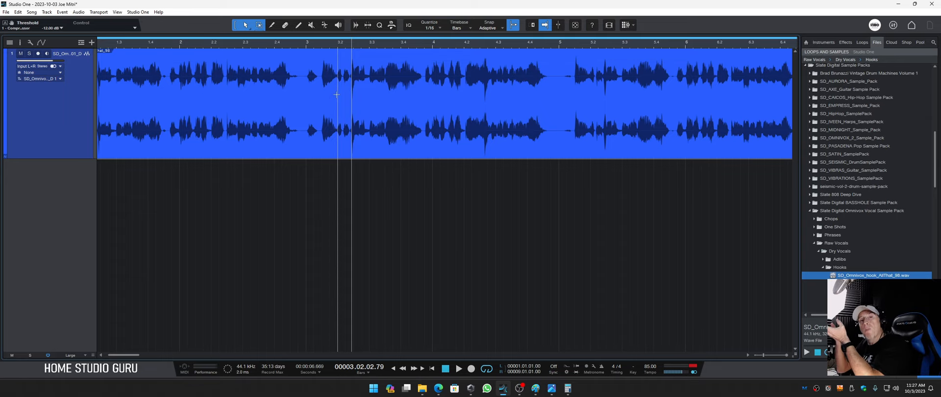
# Show the console and duplicate the vocal channel's Compressor into a second insert slot.
pyautogui.press('F3')
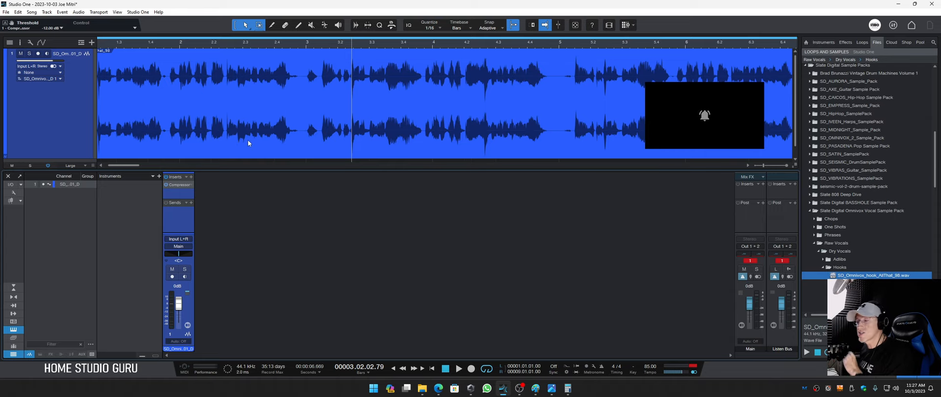
pyautogui.moveTo(179, 185); pyautogui.dragTo(180, 193)
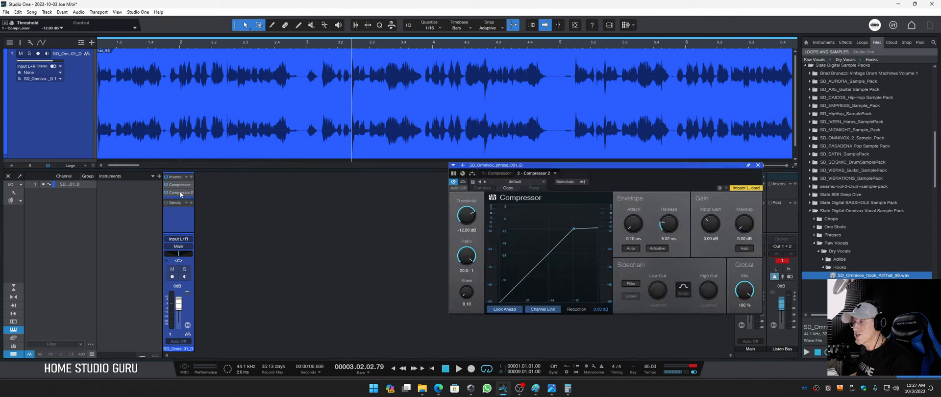
# Set Compressor 2's ratio to 4.0:1, soften its knee to 11.24, and audition the vocal.
pyautogui.moveTo(465, 260); pyautogui.dragTo(485, 314)
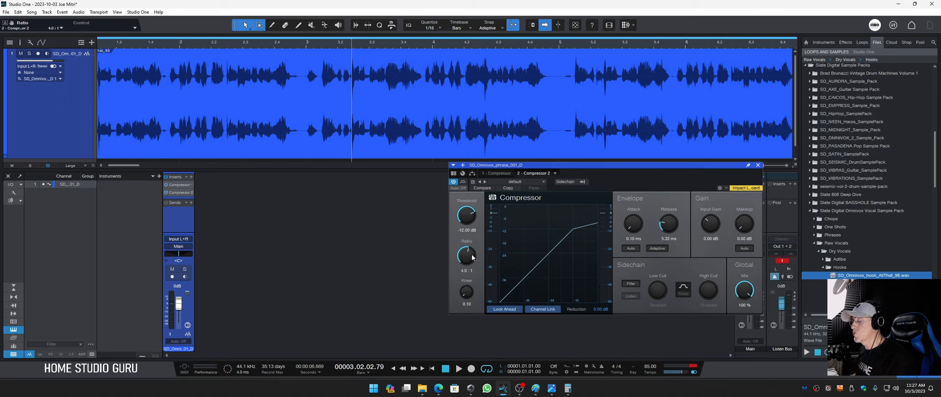
pyautogui.moveTo(467, 254); pyautogui.dragTo(469, 257)
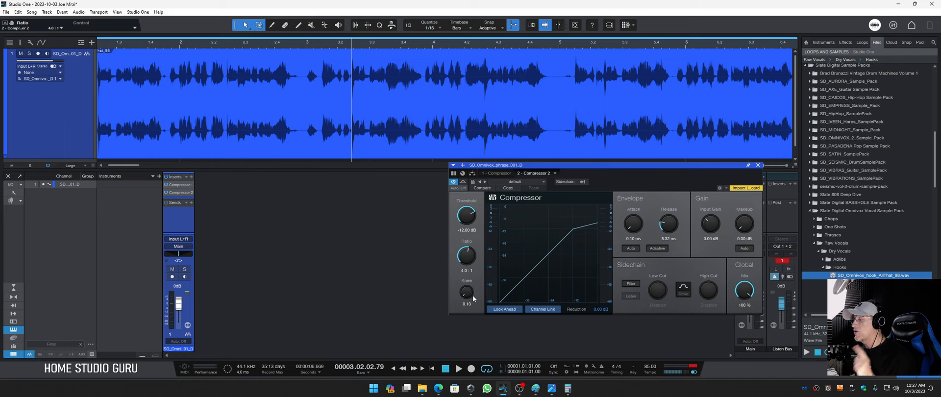
pyautogui.moveTo(469, 297); pyautogui.dragTo(467, 254)
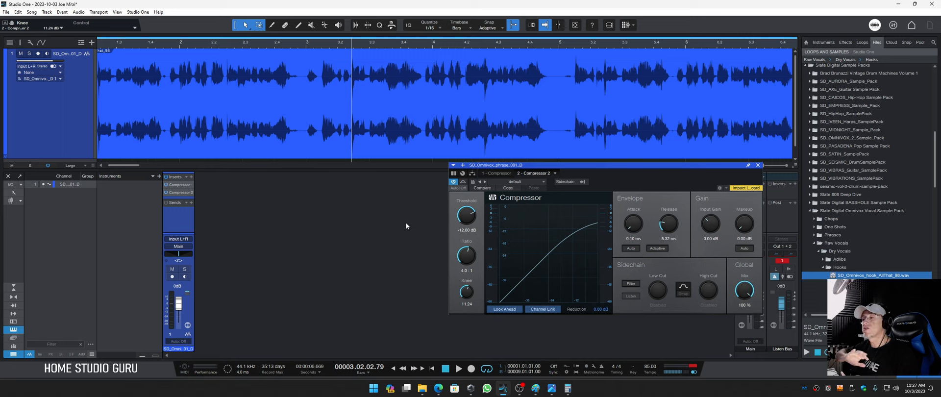
pyautogui.press('space')
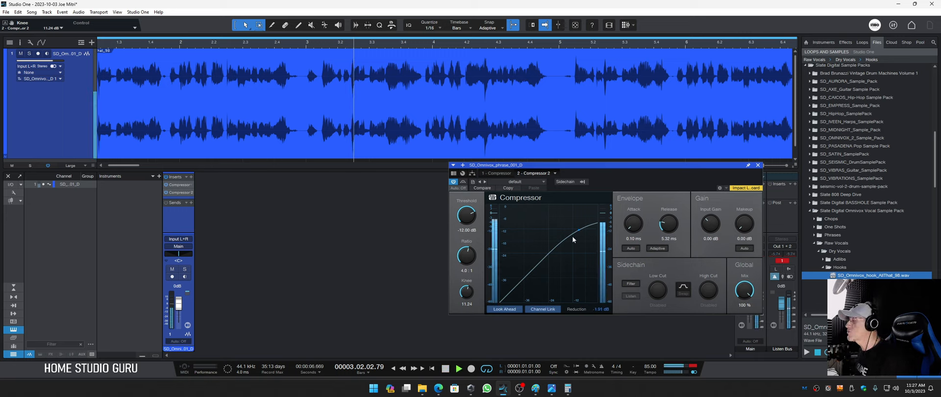
pyautogui.press('space')
# Harden Compressor 2's knee to 0.10 with the threshold at -11.28 dB, and play the vocal.
pyautogui.moveTo(466, 294); pyautogui.dragTo(471, 364)
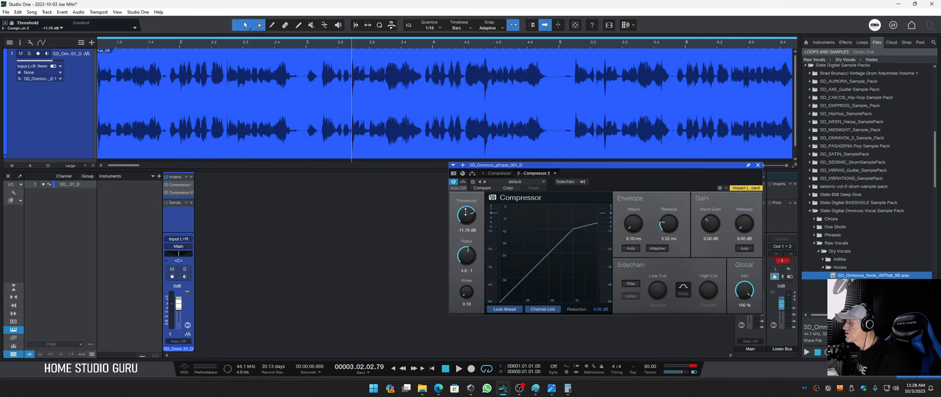
pyautogui.moveTo(466, 215); pyautogui.dragTo(468, 214)
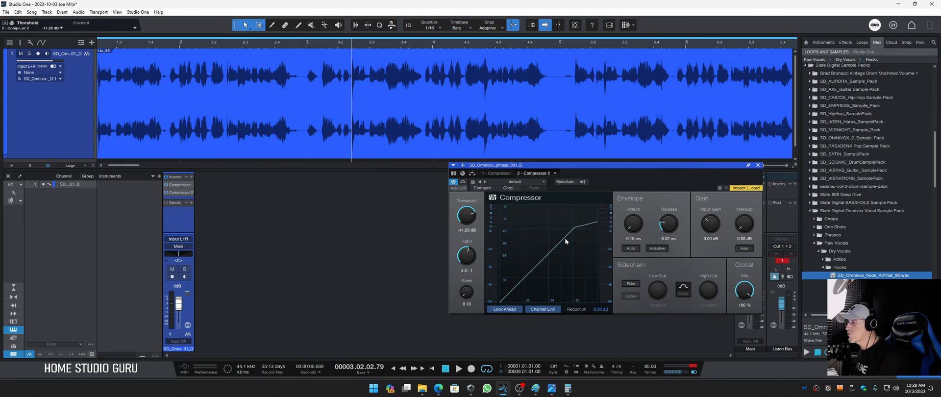
pyautogui.press('space')
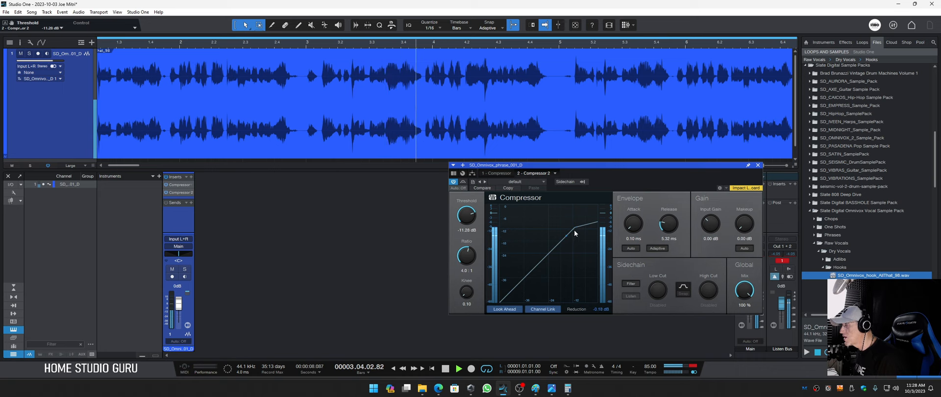
# Set Compressor 2's knee to 7.66 and lower its threshold to -22.32 dB while the vocal plays.
pyautogui.moveTo(469, 293); pyautogui.dragTo(470, 268)
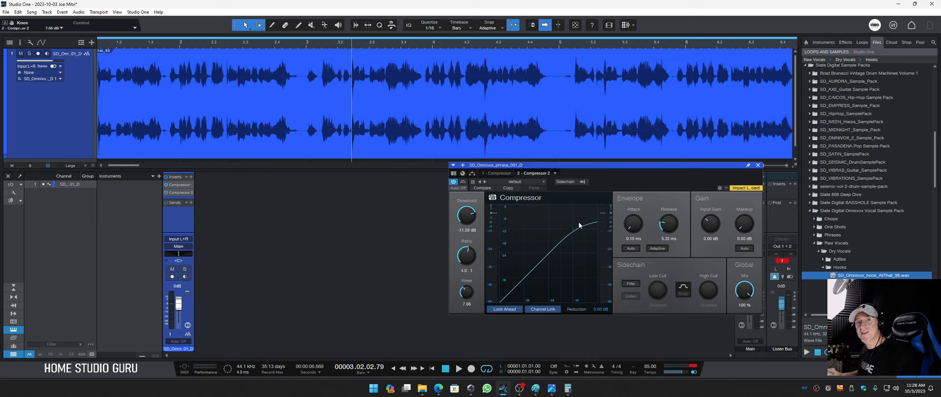
pyautogui.press('space')
pyautogui.moveTo(470, 214); pyautogui.dragTo(474, 234)
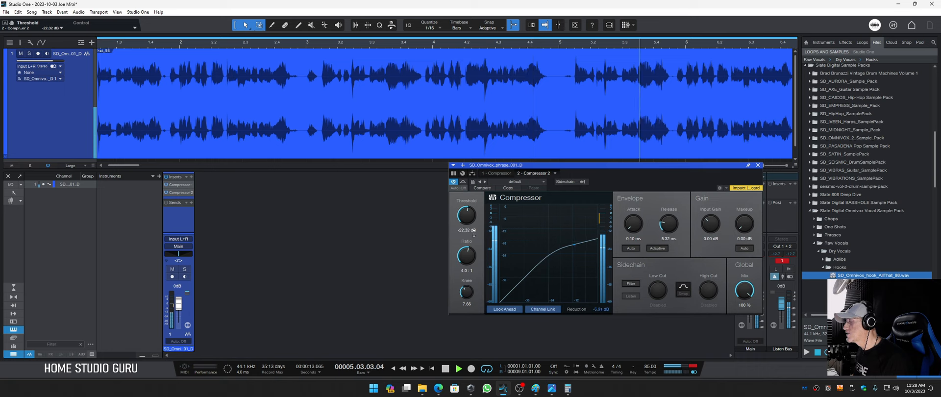
pyautogui.press('space')
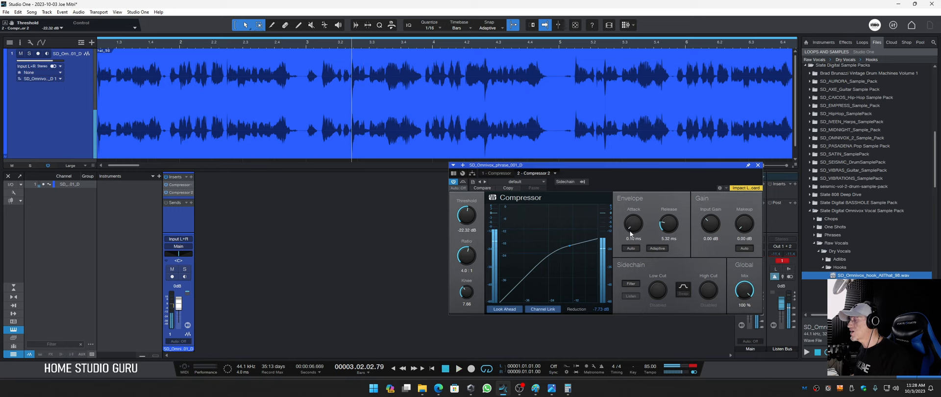
# Set Compressor 2's attack to 31.9 ms, release to 92.1 ms and threshold to -34.32 dB, fine-tuning during playback.
pyautogui.moveTo(632, 225); pyautogui.dragTo(637, 185)
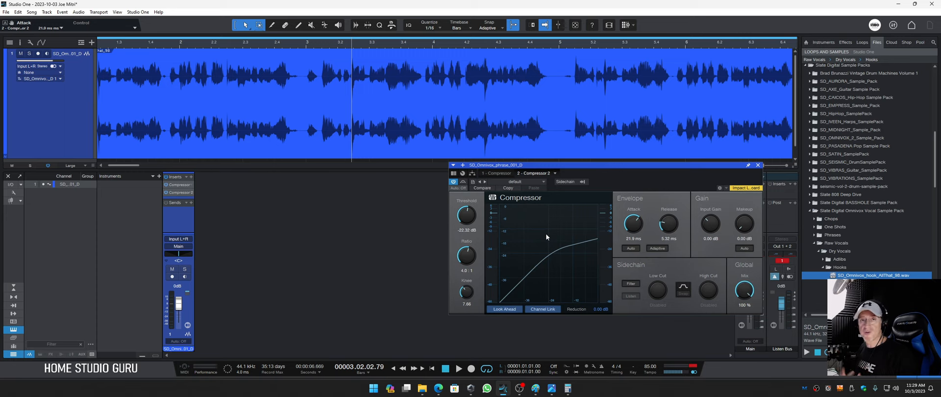
pyautogui.moveTo(669, 226); pyautogui.dragTo(669, 223)
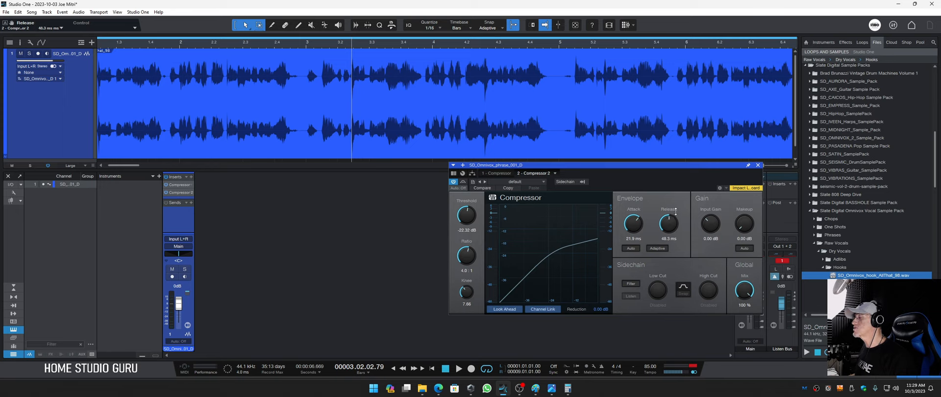
pyautogui.moveTo(640, 224); pyautogui.dragTo(641, 224)
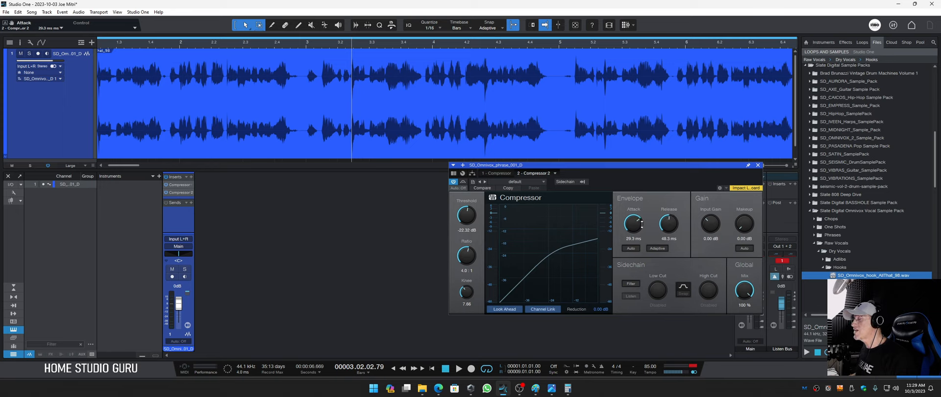
pyautogui.press('space')
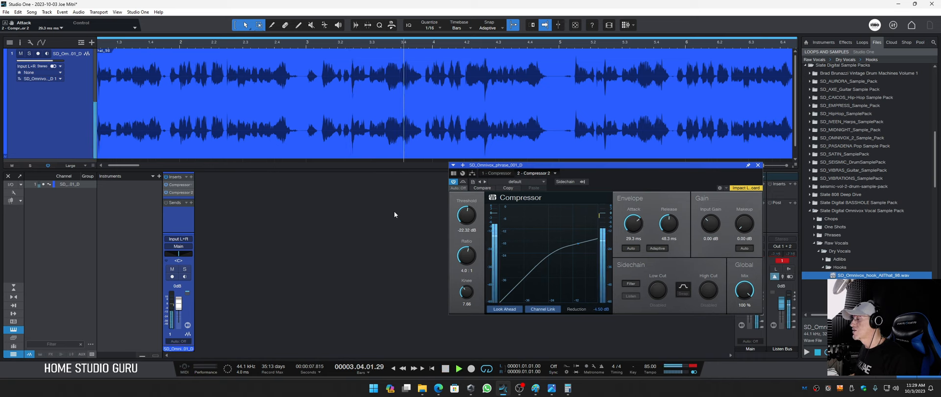
pyautogui.moveTo(461, 216); pyautogui.dragTo(463, 234)
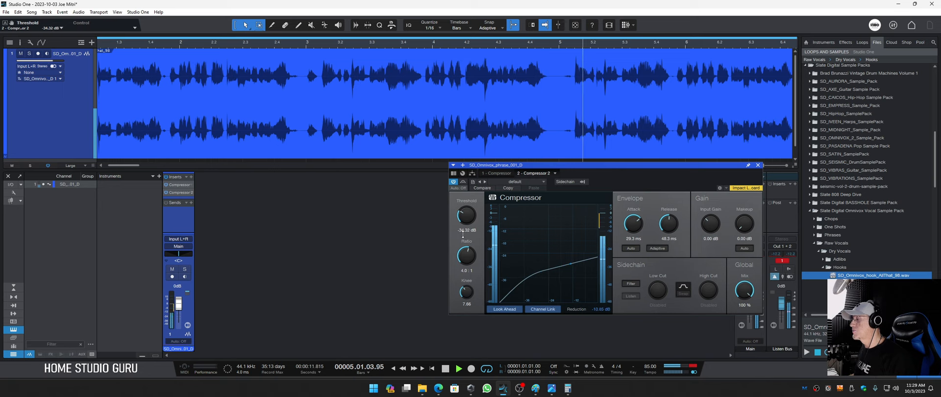
pyautogui.moveTo(664, 230); pyautogui.dragTo(631, 224)
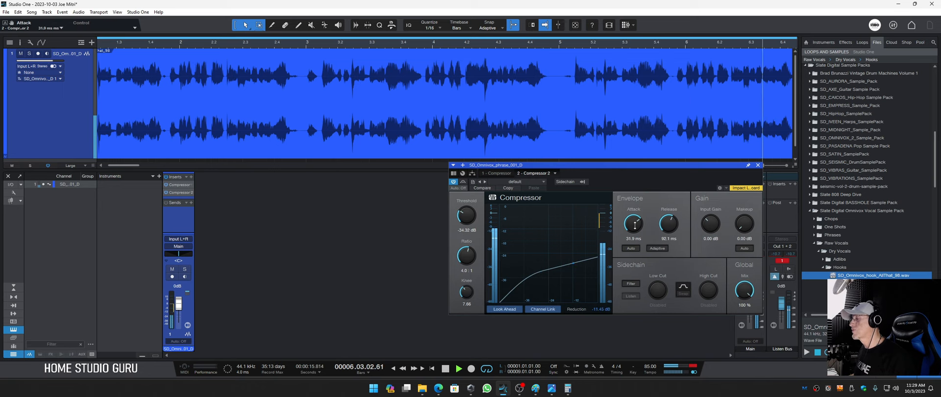
# Bypass and re-enable Compressor 2 during playback to compare the vocal without makeup gain, and stop playback.
pyautogui.click(463, 182)
pyautogui.click(463, 182)
pyautogui.press('space')
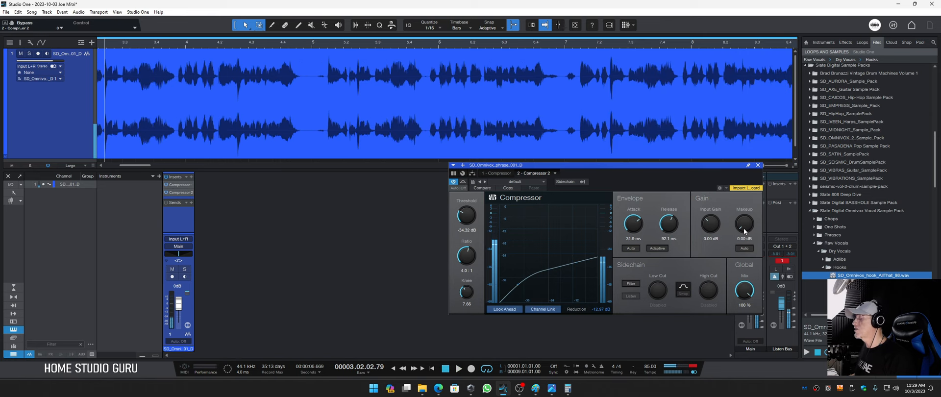
# Raise Compressor 2's makeup gain to 9.97 dB during playback, checking the level against the bypassed sound.
pyautogui.moveTo(743, 228); pyautogui.dragTo(744, 217)
pyautogui.press('space')
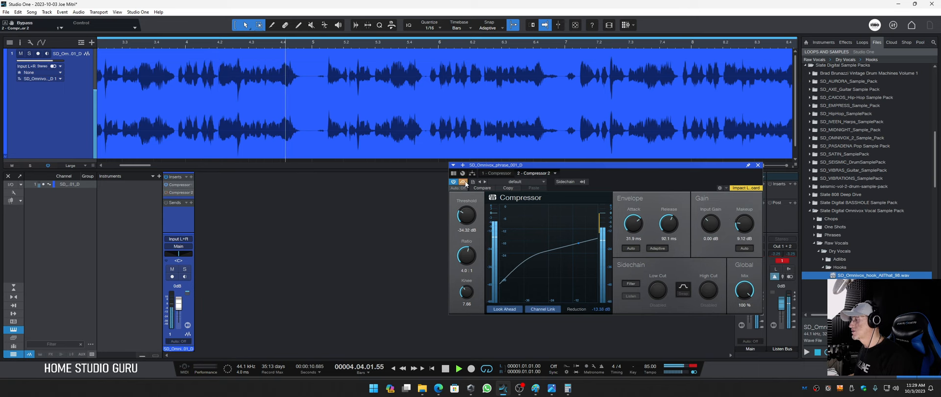
pyautogui.click(463, 182)
pyautogui.click(463, 181)
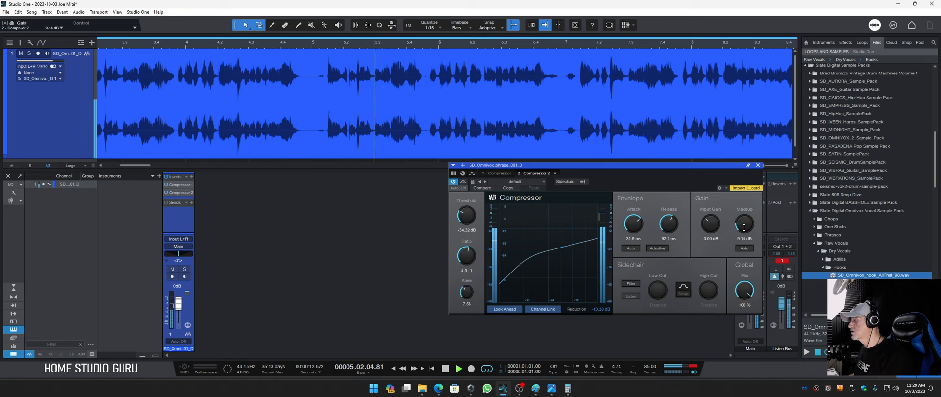
pyautogui.moveTo(744, 226); pyautogui.dragTo(744, 223)
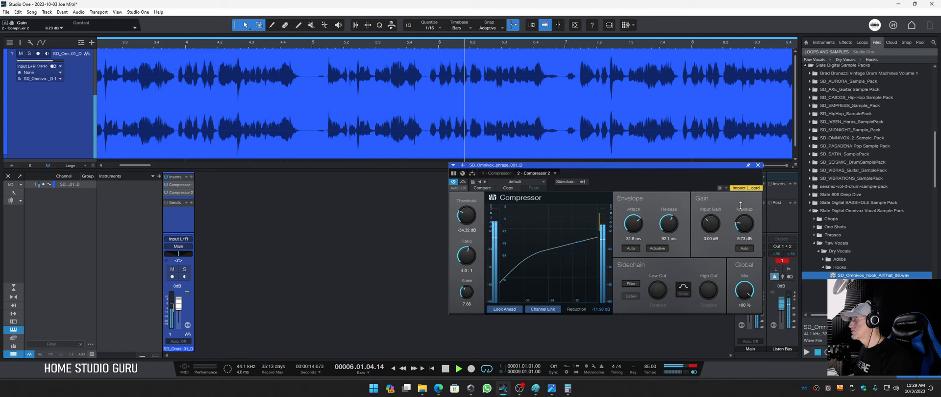
pyautogui.moveTo(739, 194); pyautogui.dragTo(737, 196)
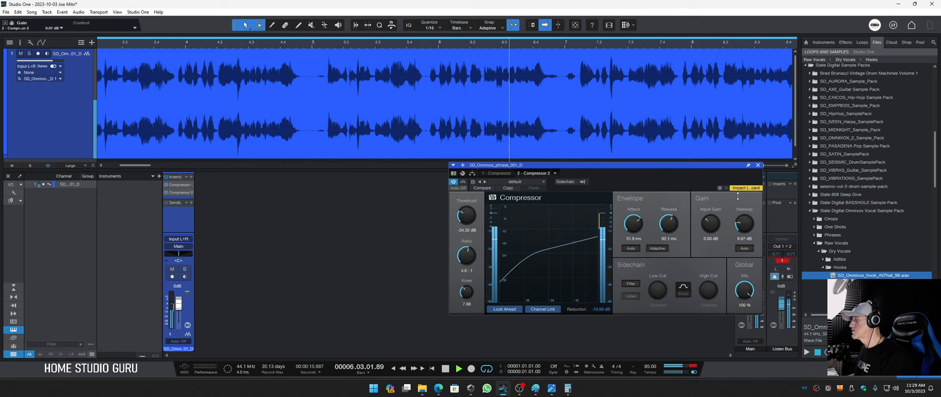
# Toggle Compressor 2's bypass once more to compare the level-matched vocal, and stop playback.
pyautogui.click(463, 182)
pyautogui.click(462, 182)
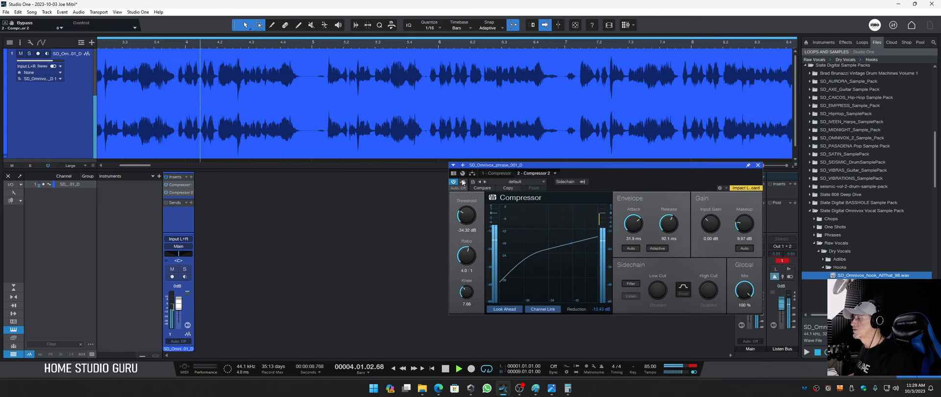
pyautogui.press('space')
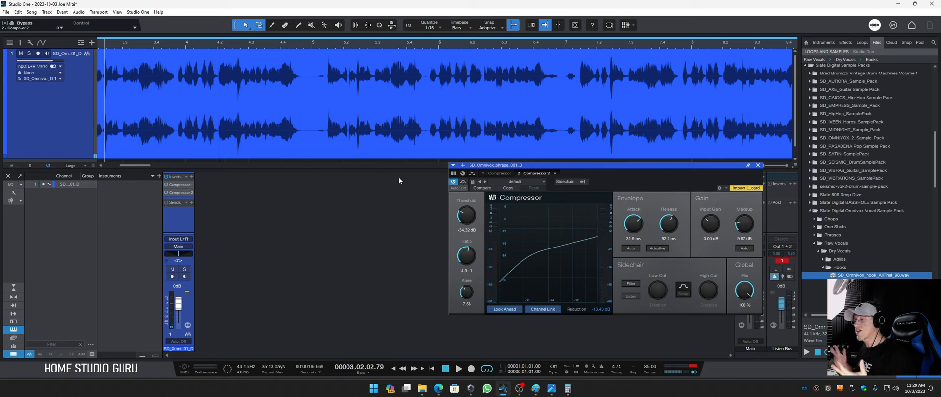
# Hide the console and add a stereo audio track that takes its input from the vocal channel.
pyautogui.press('F3')
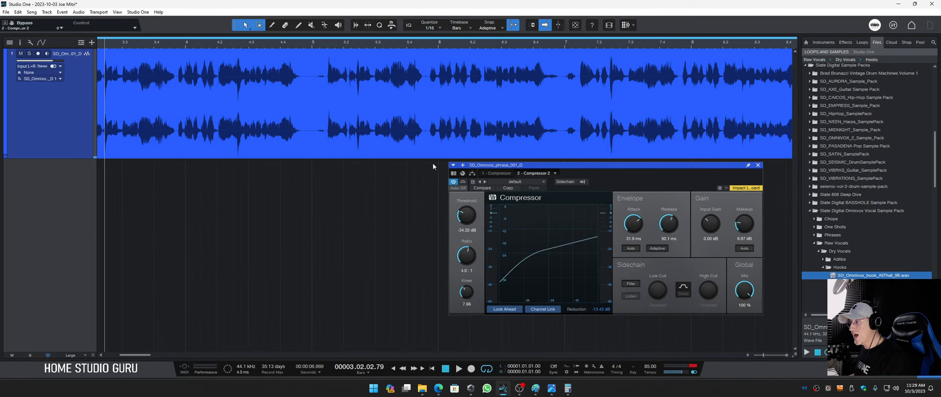
pyautogui.rightClick(52, 192)
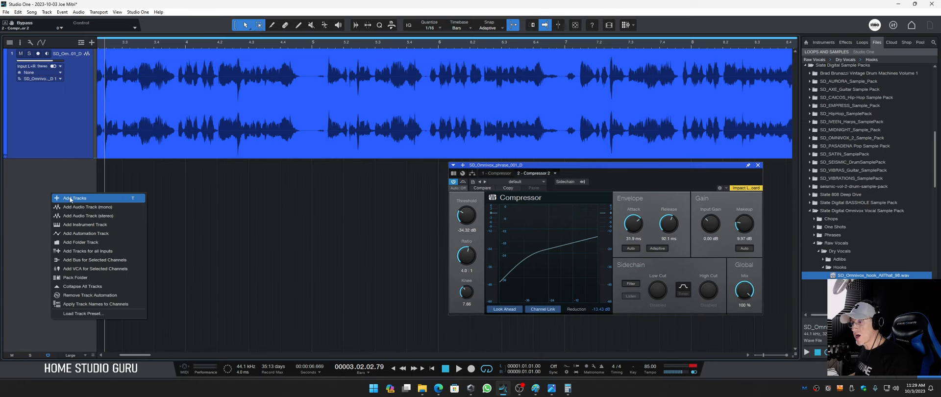
pyautogui.click(82, 215)
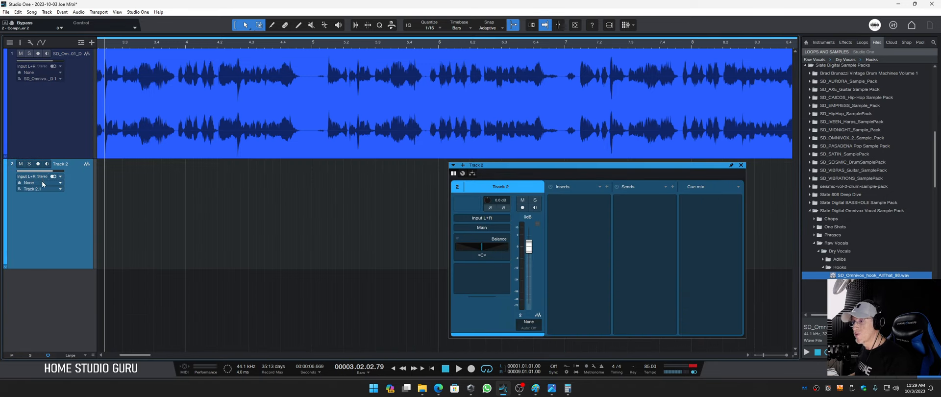
pyautogui.click(42, 178)
pyautogui.click(64, 227)
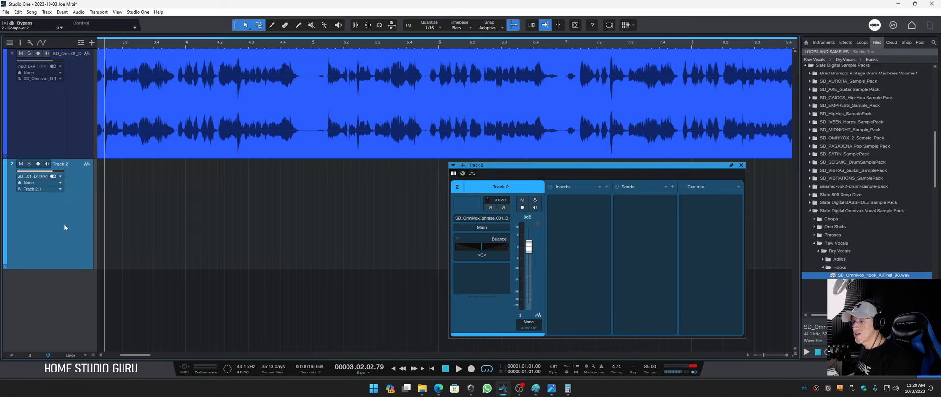
# Record the doubly compressed vocal onto Track 2 from the song start, with the track armed and muted.
pyautogui.click(38, 164)
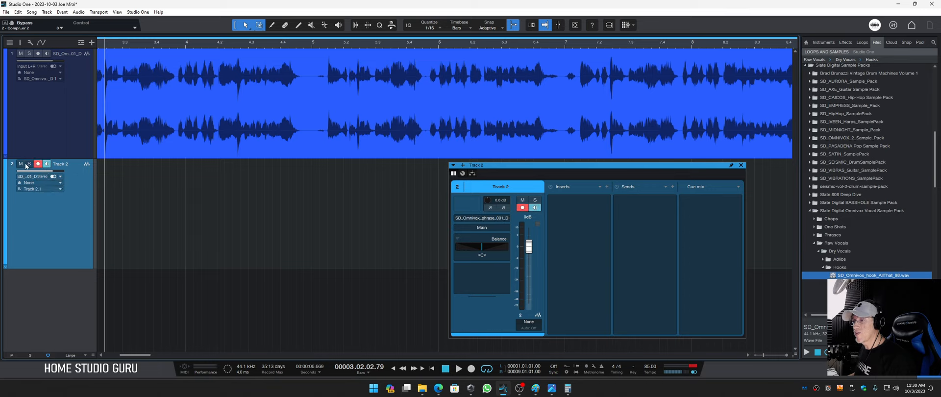
pyautogui.click(21, 164)
pyautogui.press(',')
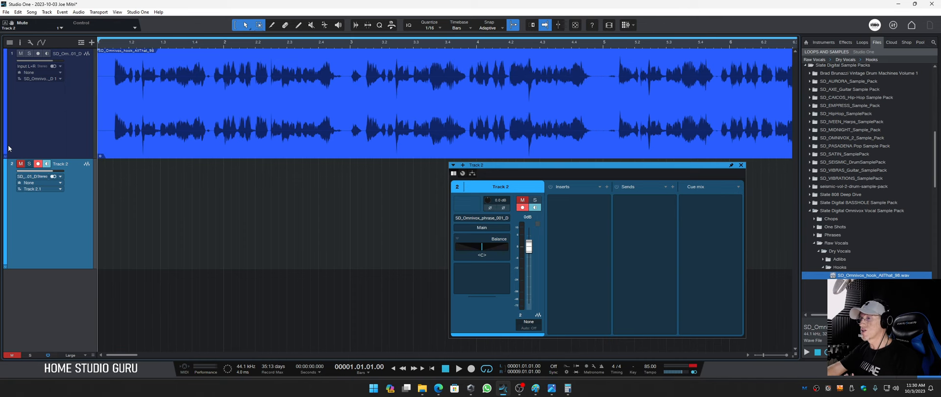
pyautogui.press('KP_Multiply')
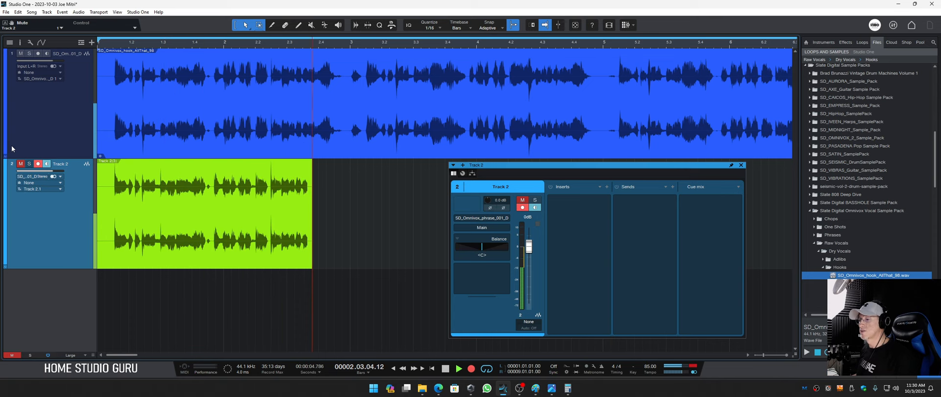
pyautogui.press('F3')
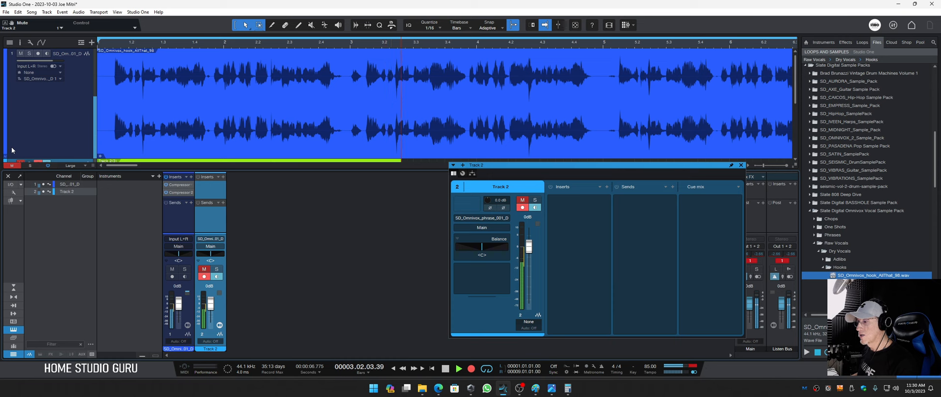
pyautogui.press('F3')
pyautogui.press('space')
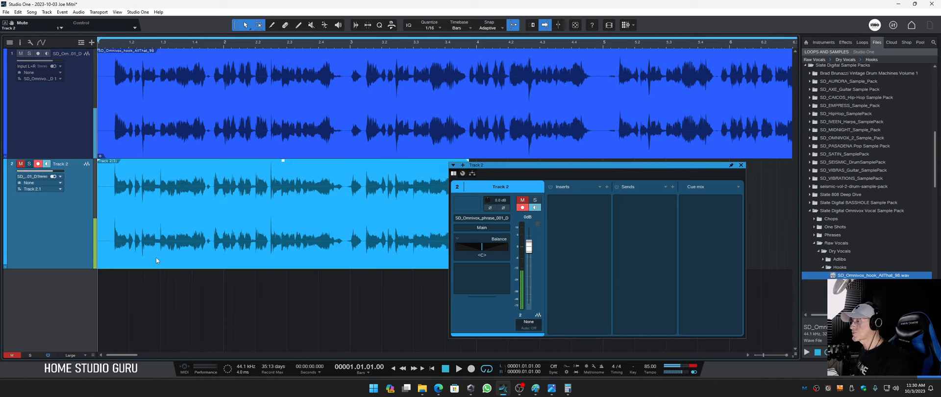
# Compare the original vocal waveform with the recorded Track 2 waveform around bars 2 and 3.
pyautogui.scroll(4, 393, 45)
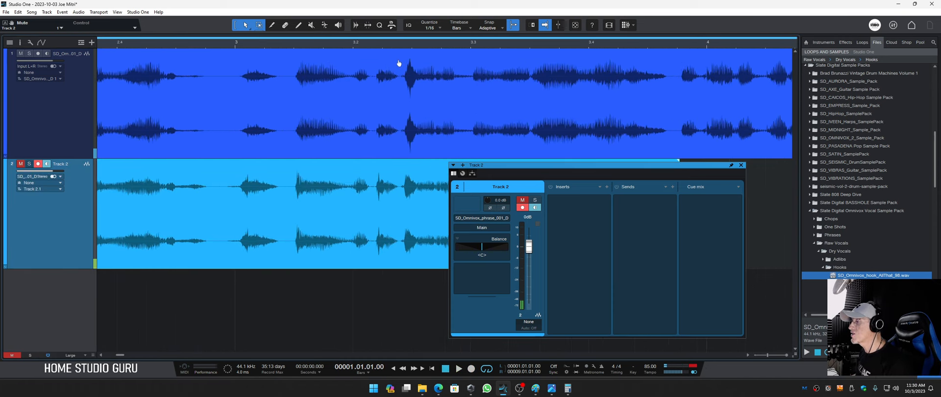
pyautogui.scroll(-6, 375, 52)
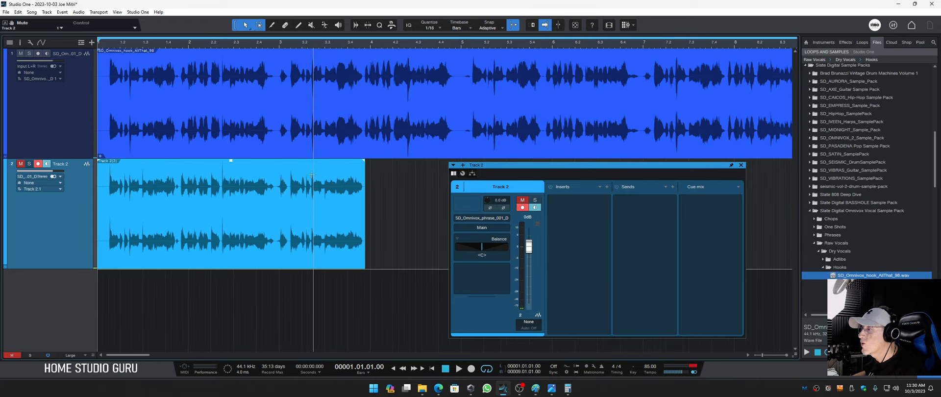
pyautogui.scroll(15, 227, 54)
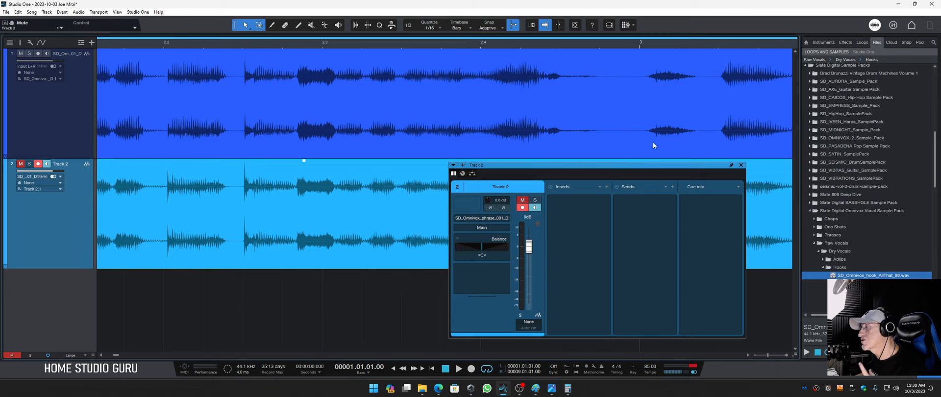
# Review Compressor 2's settings on the vocal channel and delete the recorded take from Track 2.
pyautogui.click(740, 165)
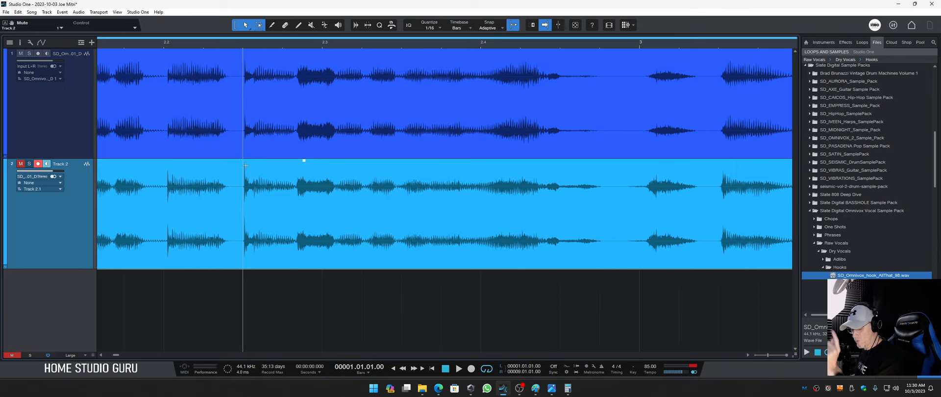
pyautogui.press('F3')
pyautogui.press('F3')
pyautogui.press('F3')
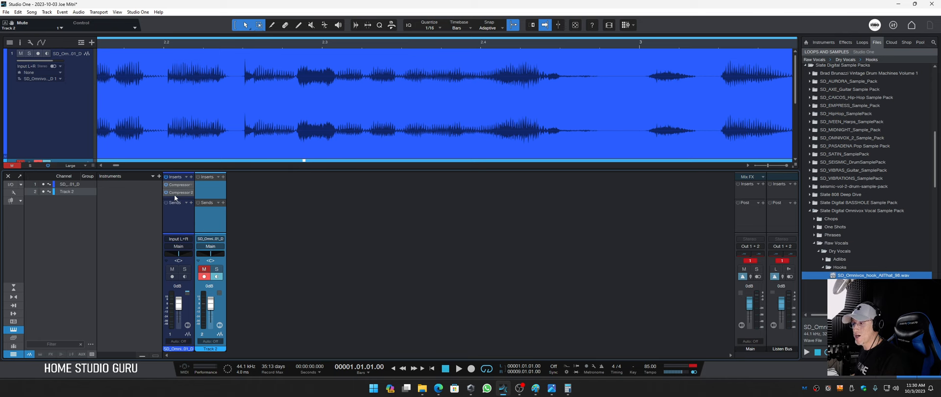
pyautogui.click(175, 192)
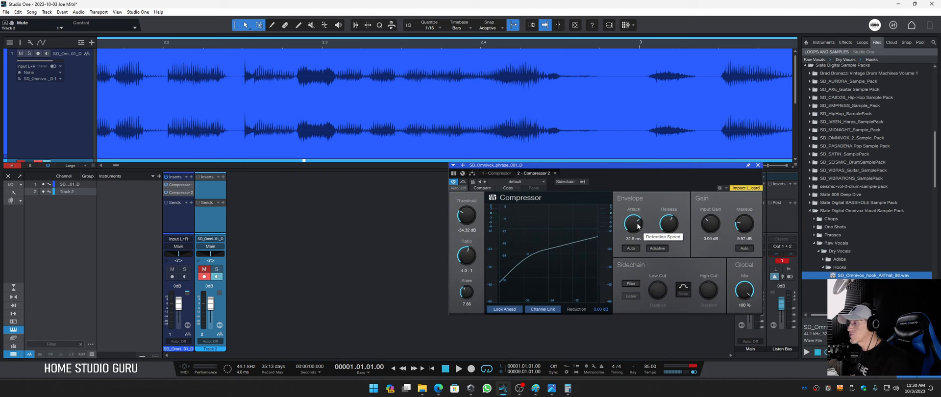
pyautogui.press('F3')
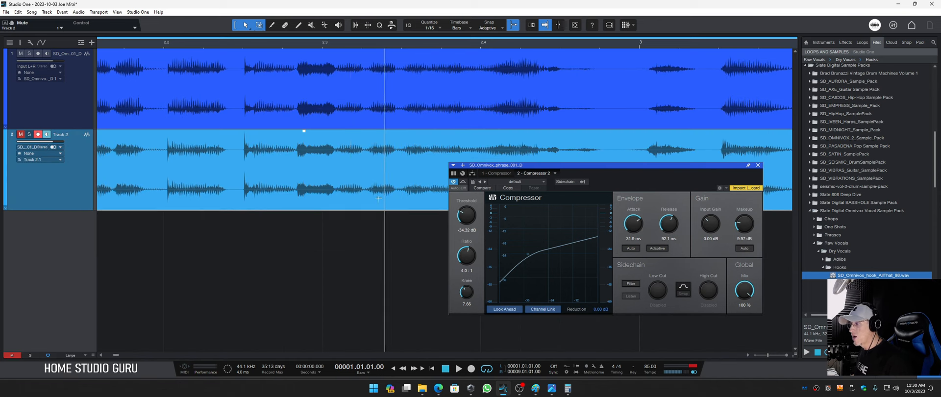
pyautogui.click(354, 201)
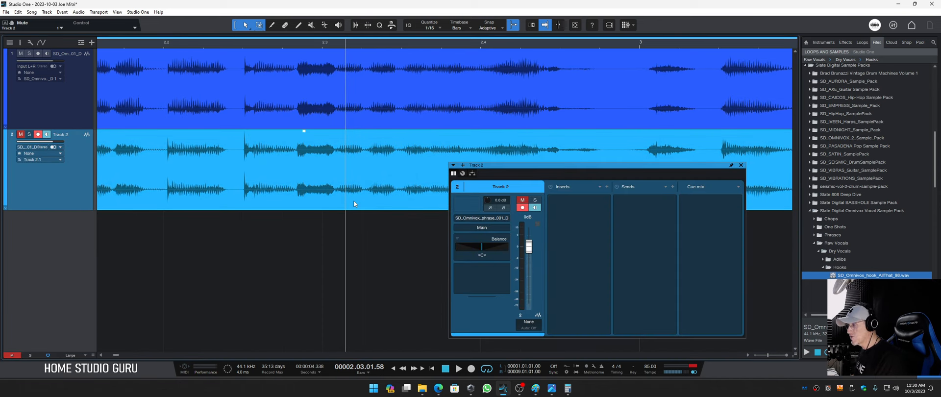
pyautogui.press('Delete')
# Set Compressor 2's threshold to about -28.08 dB and its makeup gain to about 5.90 dB while playing the vocal.
pyautogui.press('F3')
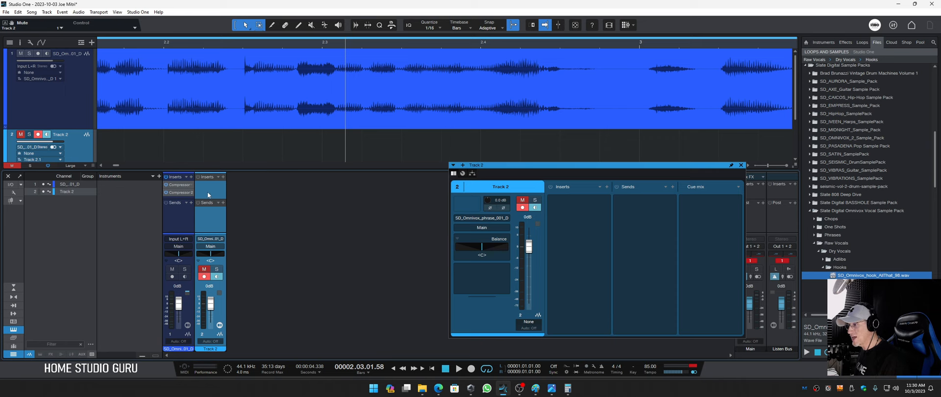
pyautogui.click(180, 193)
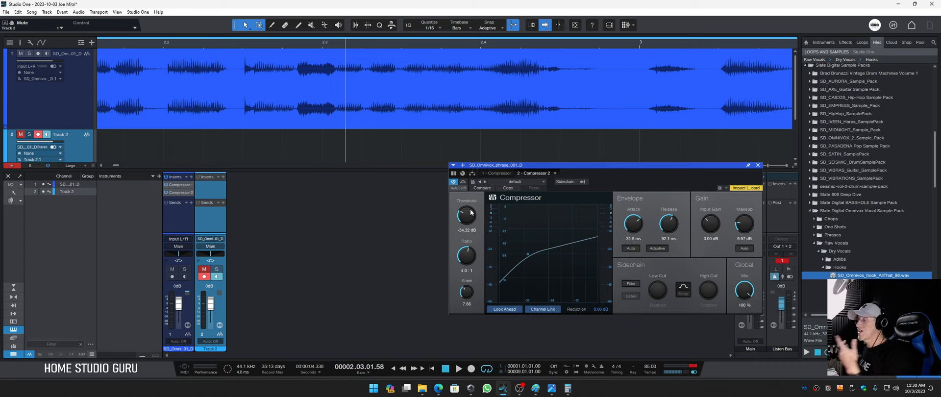
pyautogui.moveTo(470, 218)
pyautogui.mouseDown()
pyautogui.moveTo(470, 205)
pyautogui.moveTo(469, 222)
pyautogui.mouseUp()
pyautogui.press('space')
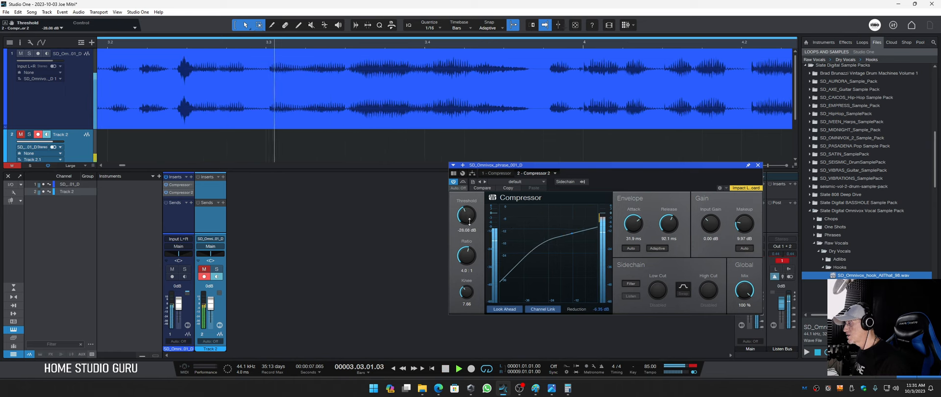
pyautogui.moveTo(746, 232); pyautogui.dragTo(745, 236)
pyautogui.press('space')
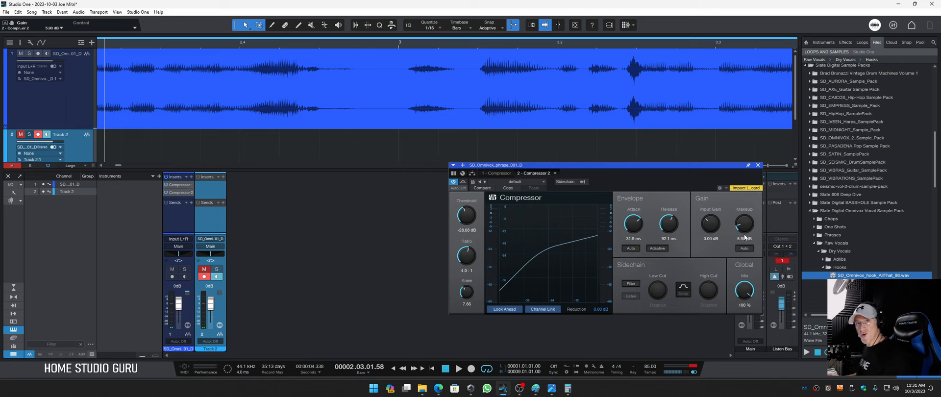
# Audition the vocal through Compressor 2 and shorten its attack to about 15.1 ms.
pyautogui.press('space')
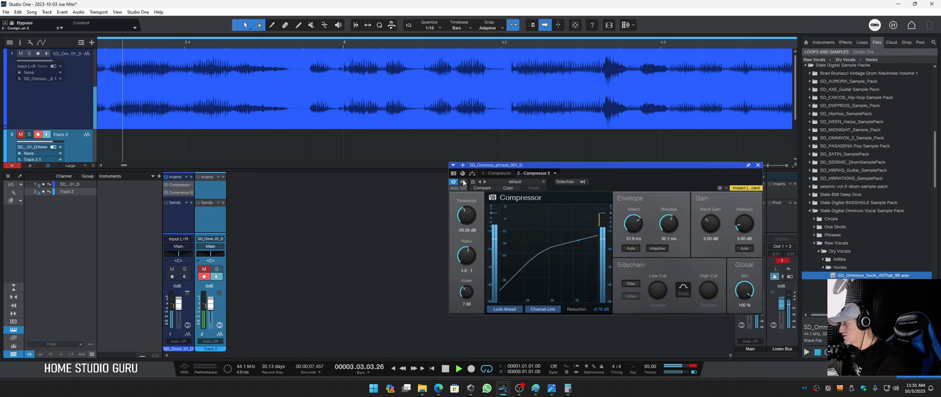
pyautogui.press('space')
pyautogui.moveTo(636, 222); pyautogui.dragTo(636, 228)
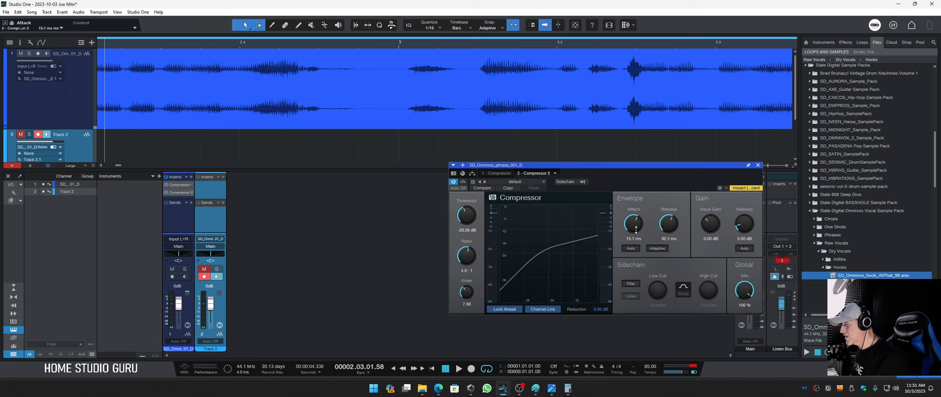
# Play the vocal while toggling Compressor 2's bypass to compare it with and without the second stage, leaving the compressor active.
pyautogui.press('space')
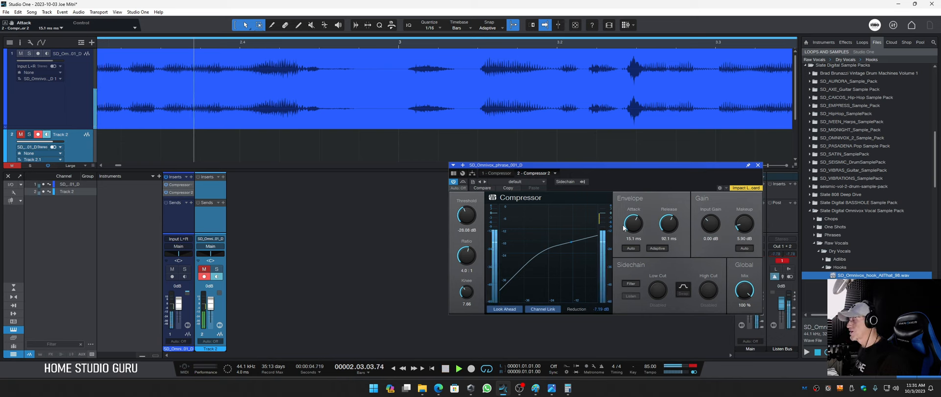
pyautogui.click(463, 183)
pyautogui.press('space')
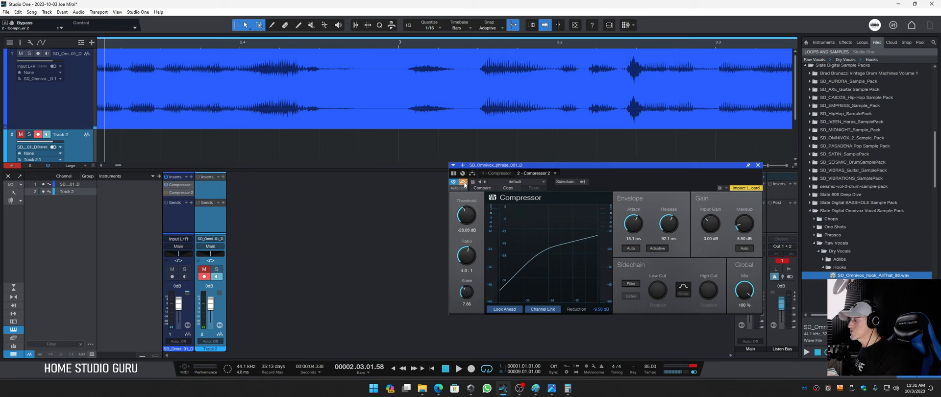
pyautogui.press('space')
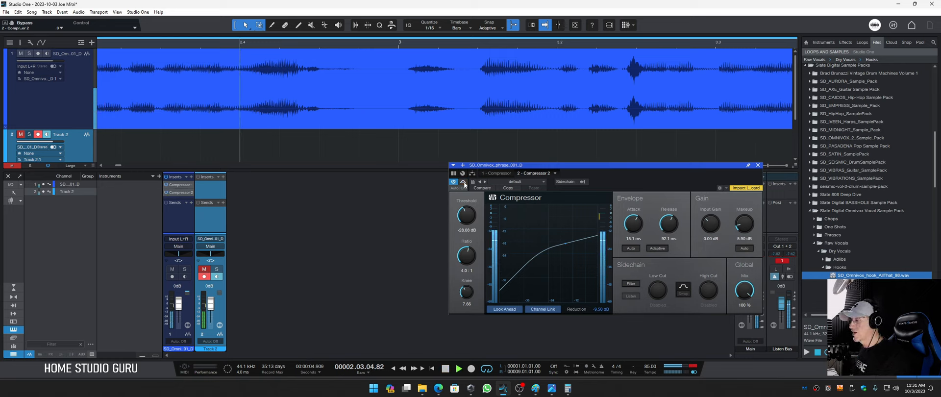
pyautogui.click(463, 182)
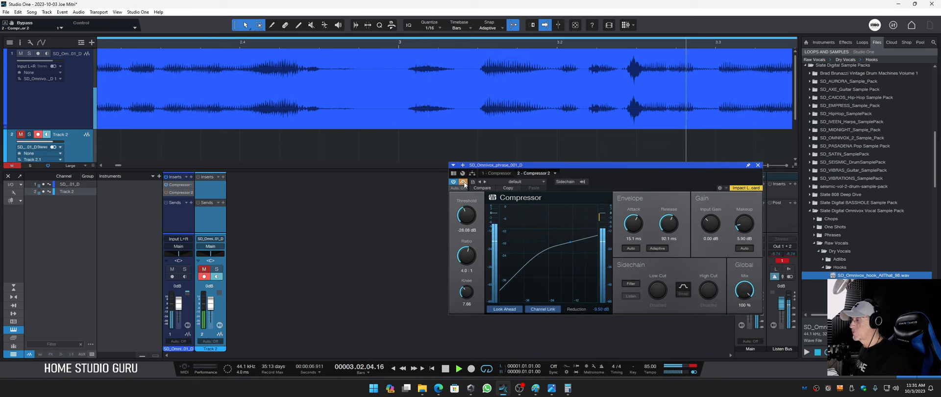
pyautogui.press('space')
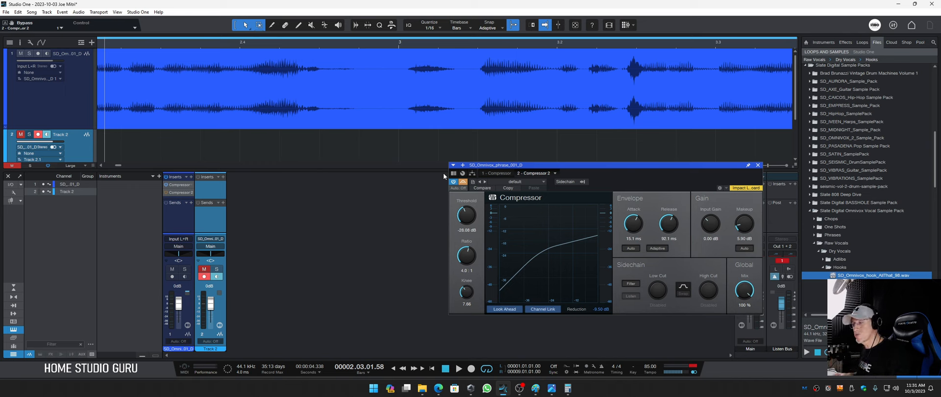
pyautogui.press('space')
pyautogui.click(463, 183)
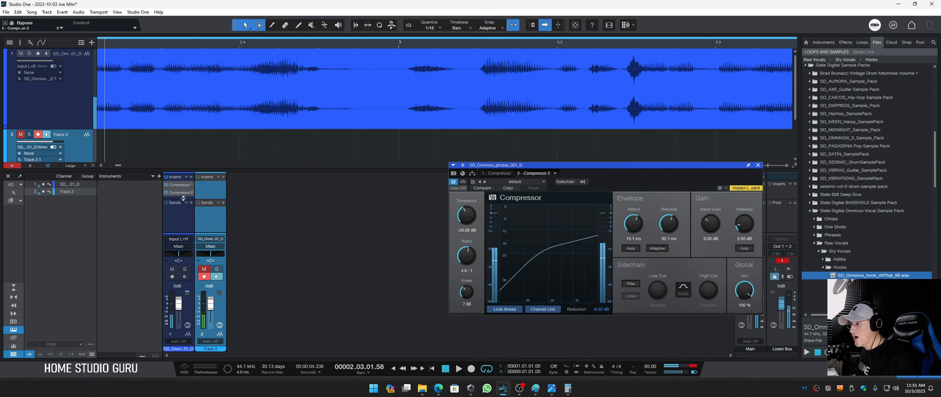
# Enlarge the vocal channel's insert area, duplicate Compressor 2 as a third insert, and audition the vocal through it.
pyautogui.moveTo(182, 198); pyautogui.dragTo(183, 218)
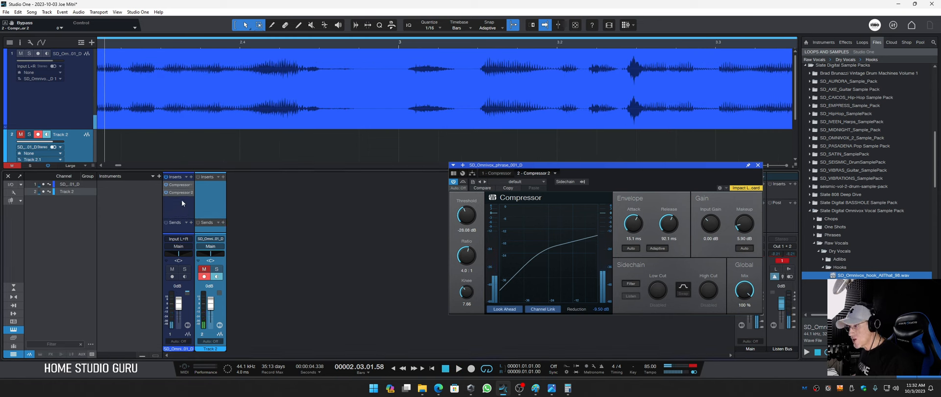
pyautogui.moveTo(179, 194); pyautogui.dragTo(185, 210)
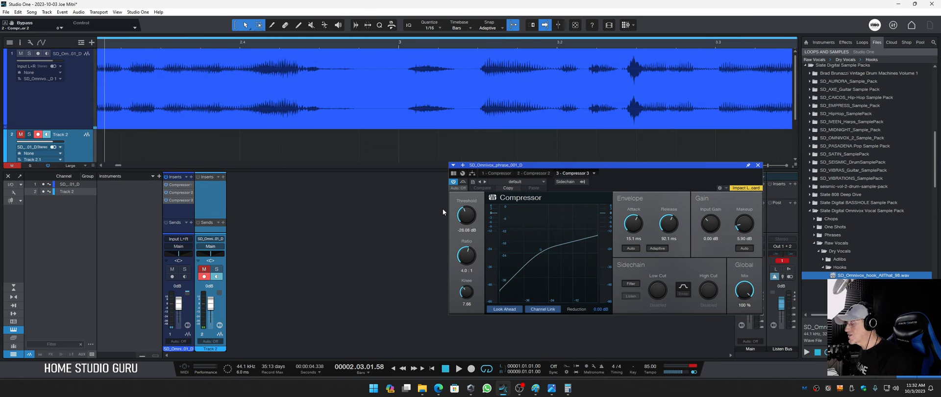
pyautogui.press('space')
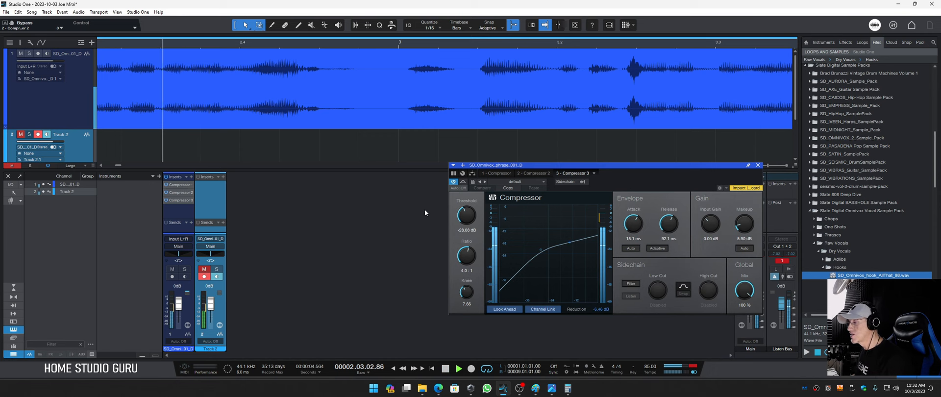
pyautogui.click(184, 199)
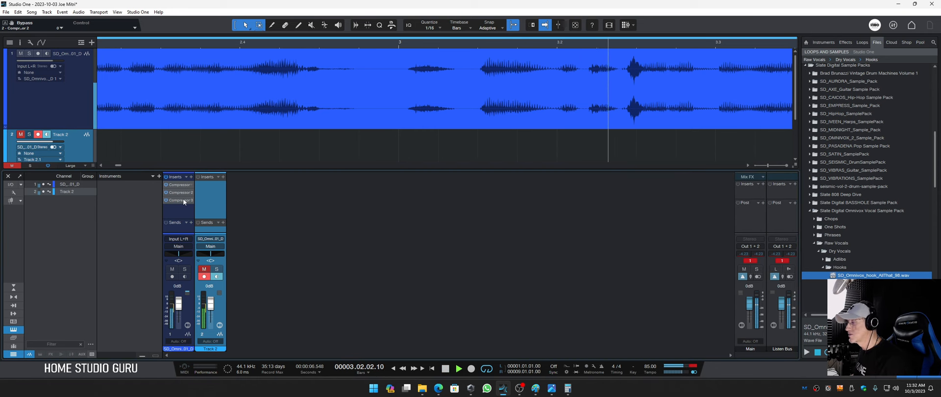
pyautogui.click(183, 199)
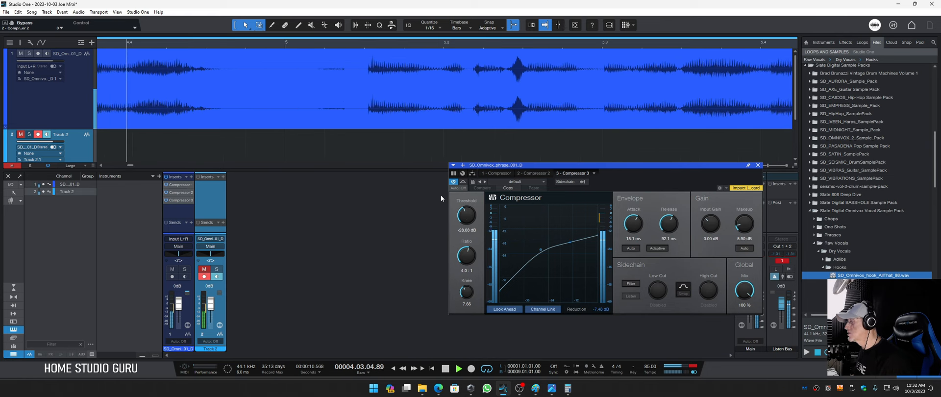
pyautogui.press('space')
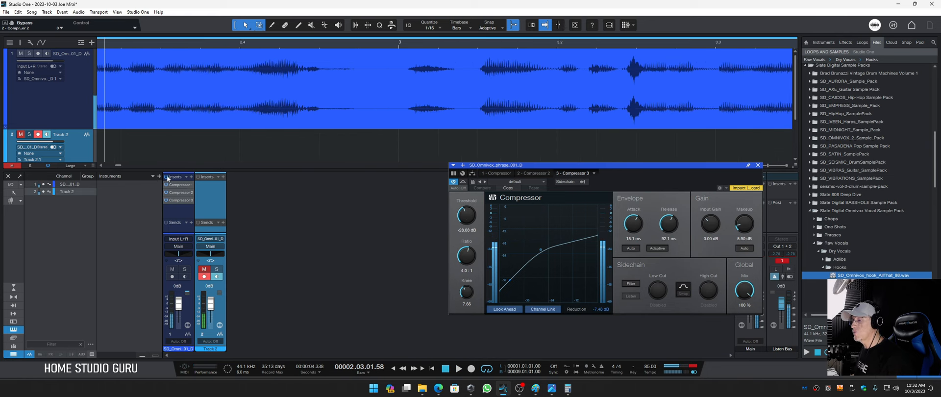
# Set Compressor 3's makeup gain to about 6.01 dB during playback and compare the vocal with all inserts switched off and on.
pyautogui.press('space')
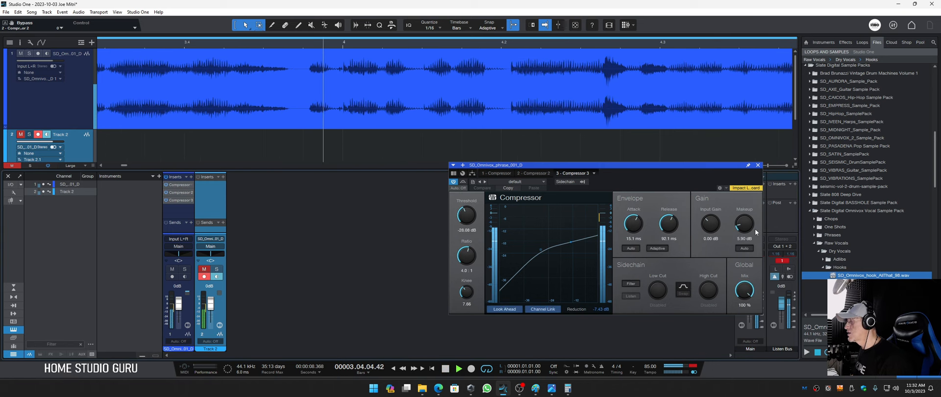
pyautogui.moveTo(746, 228); pyautogui.dragTo(746, 227)
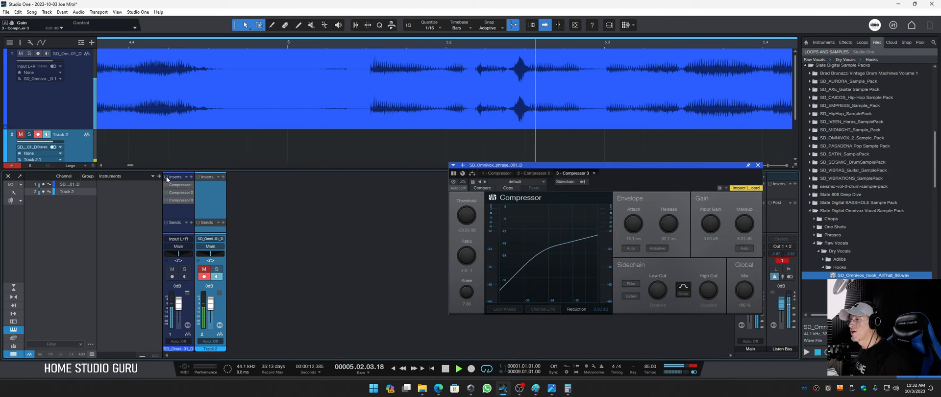
pyautogui.press('space')
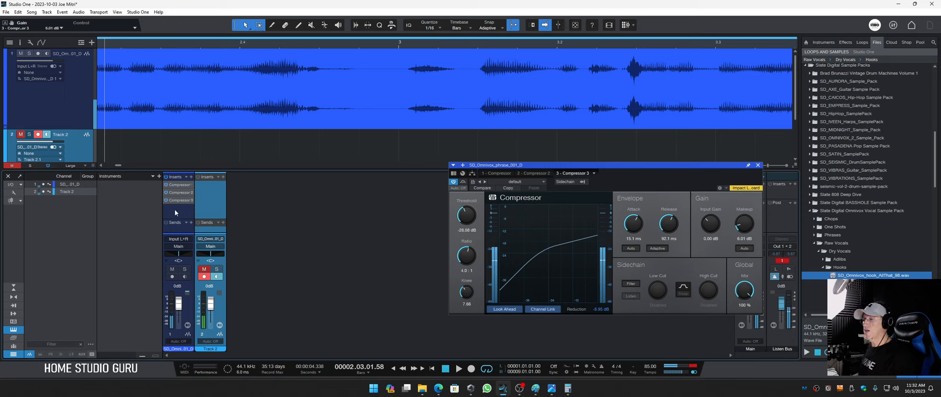
# Record the vocal through all three compressors onto Track 2 from the song start, stopping after bar 5.
pyautogui.scroll(-2, 131, 104)
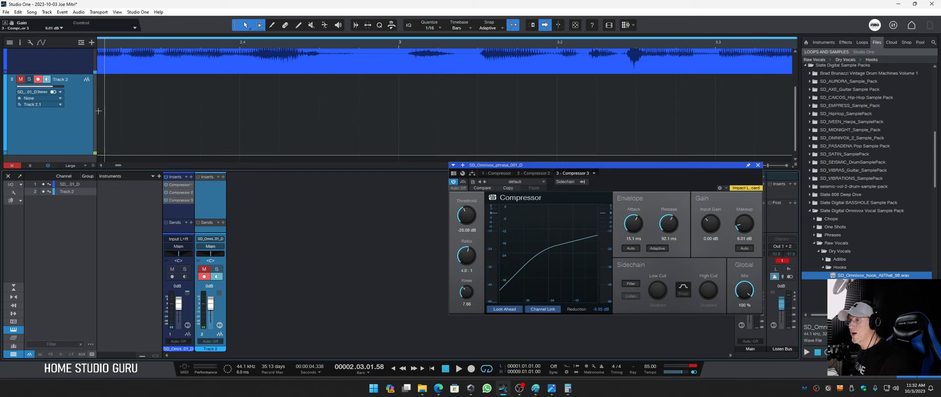
pyautogui.press(',')
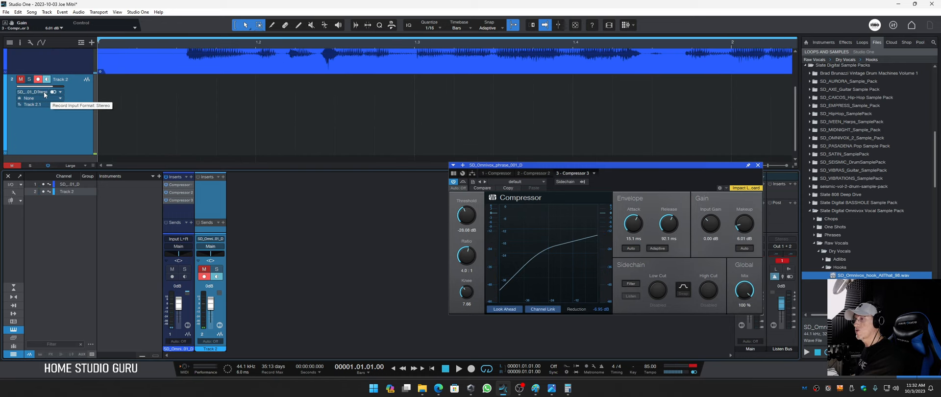
pyautogui.press('KP_Multiply')
pyautogui.scroll(-10, 204, 111)
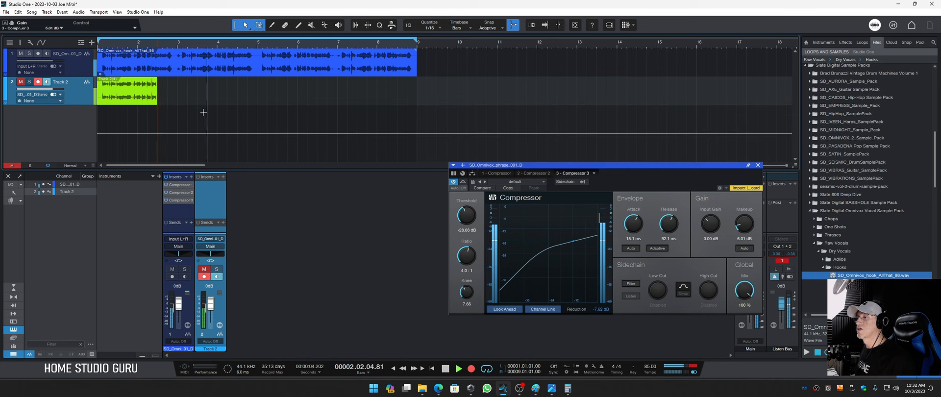
pyautogui.scroll(3, 194, 105)
pyautogui.press('F3')
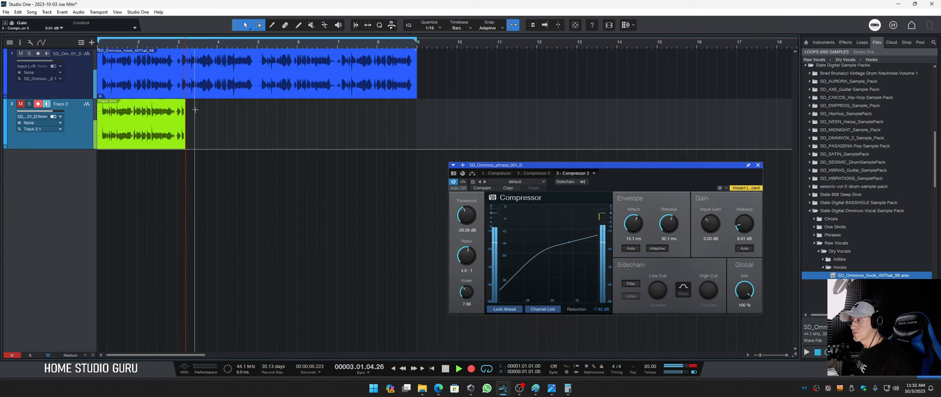
pyautogui.scroll(2, 204, 118)
pyautogui.scroll(2, 205, 118)
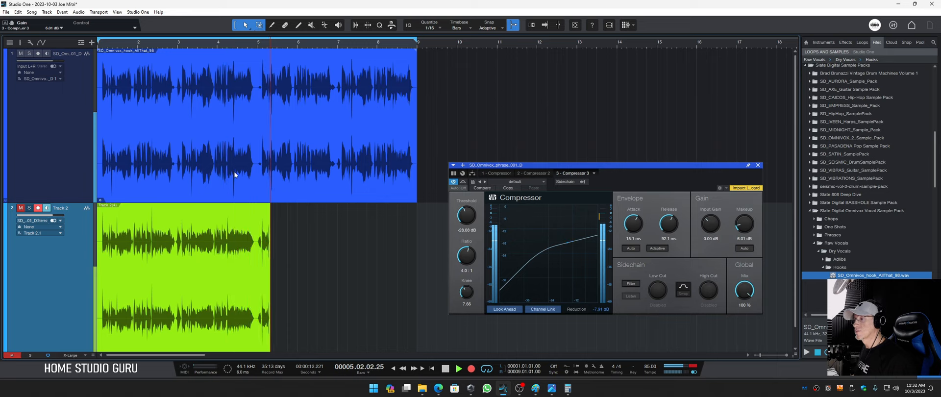
pyautogui.press('space')
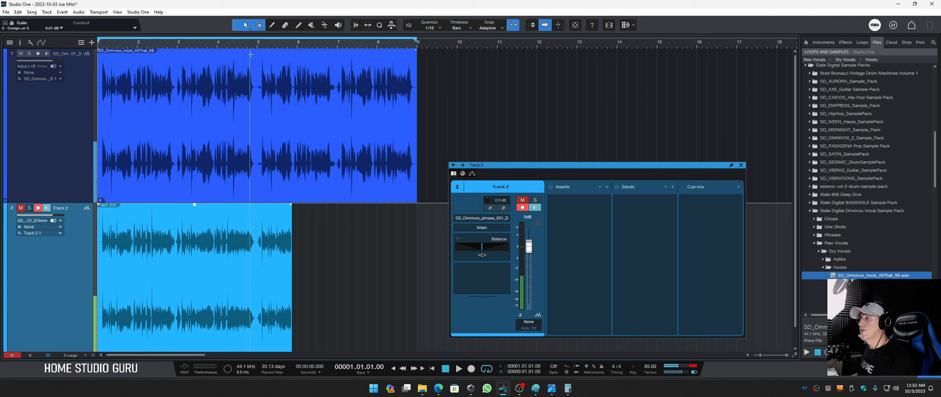
# During vocal playback, set the first Compressor's threshold to about -15.12 dB and its release to about 9.41 ms.
pyautogui.moveTo(252, 44); pyautogui.dragTo(416, 56)
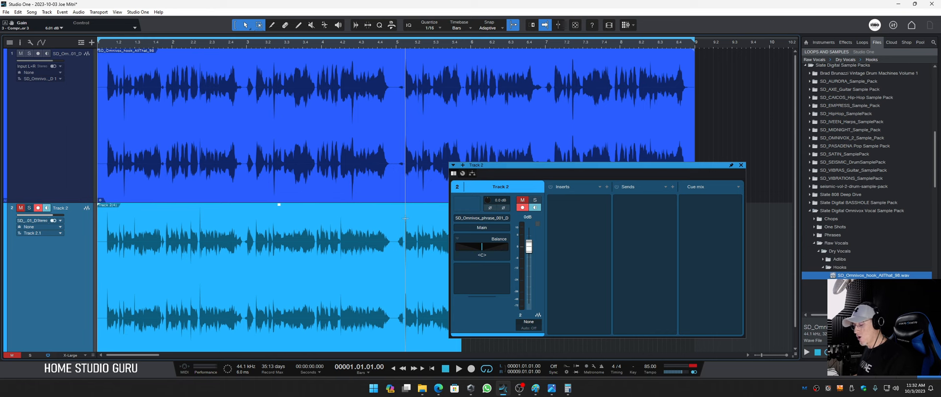
pyautogui.press('F3')
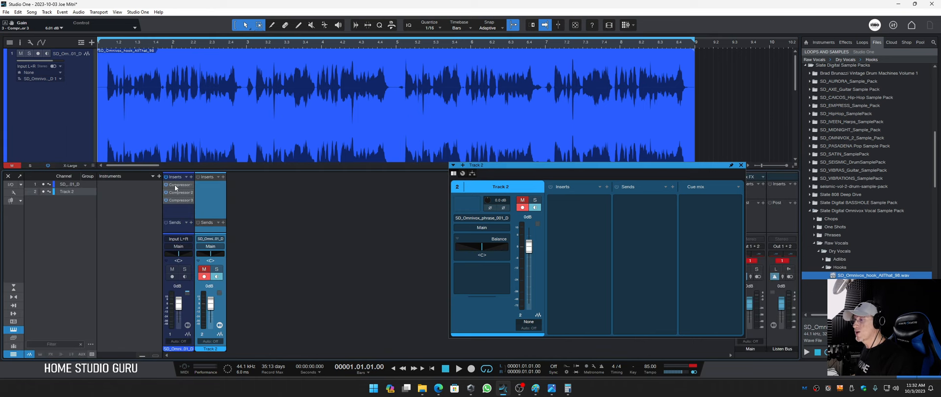
pyautogui.click(176, 185)
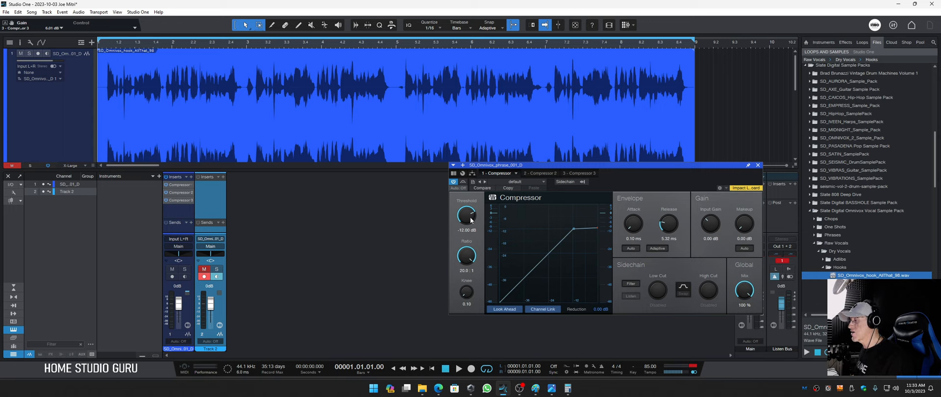
pyautogui.press('space')
pyautogui.moveTo(470, 216); pyautogui.dragTo(476, 232)
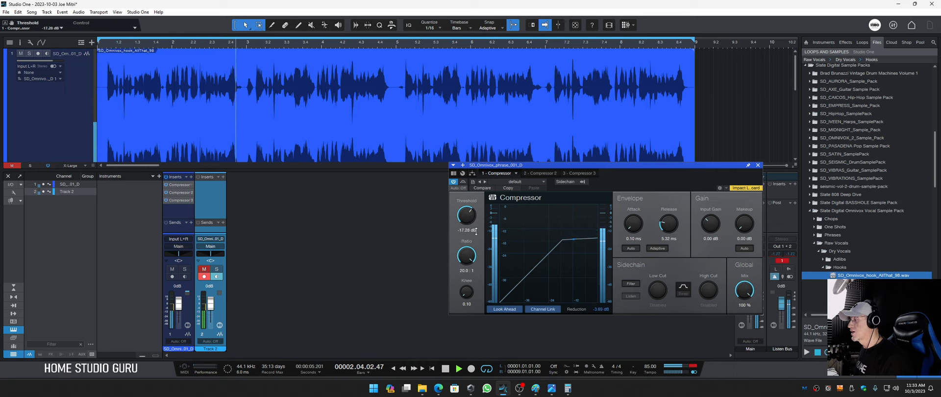
pyautogui.doubleClick(476, 230)
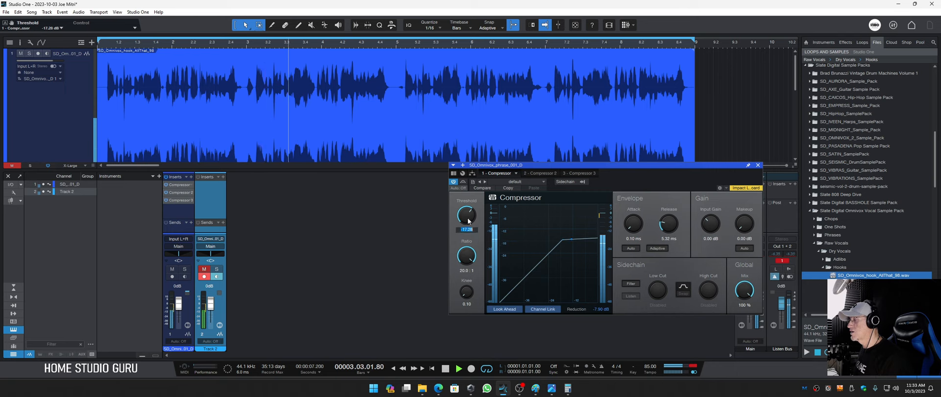
pyautogui.moveTo(469, 220); pyautogui.dragTo(469, 219)
pyautogui.moveTo(669, 229); pyautogui.dragTo(667, 221)
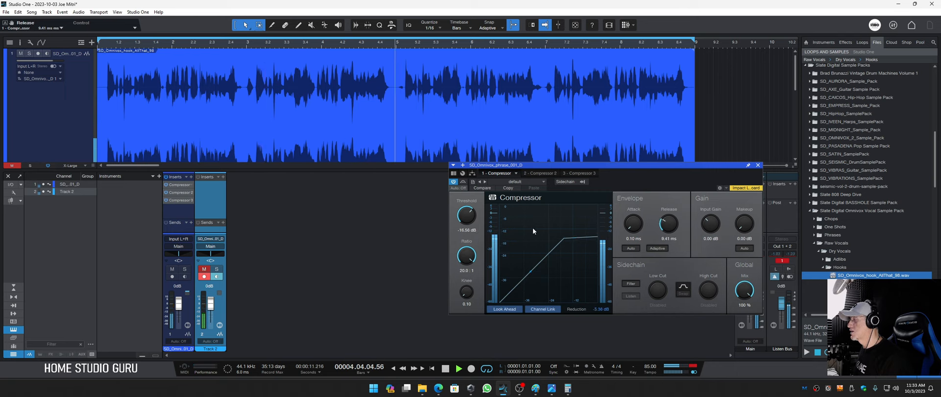
pyautogui.moveTo(470, 216); pyautogui.dragTo(469, 214)
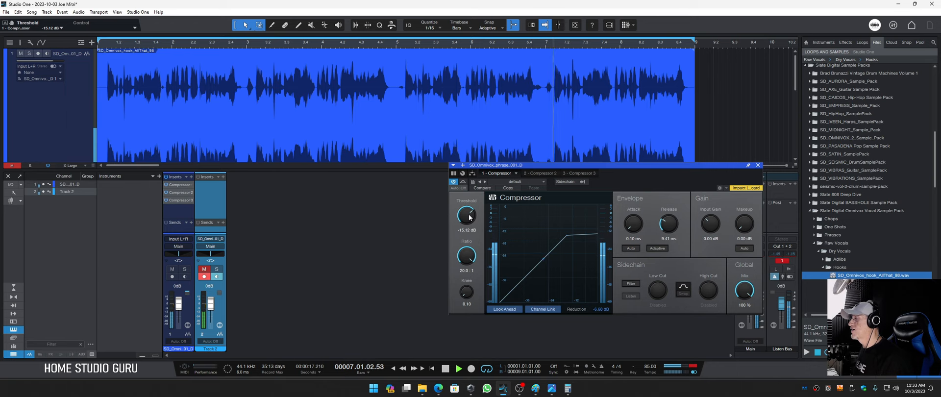
pyautogui.press('space')
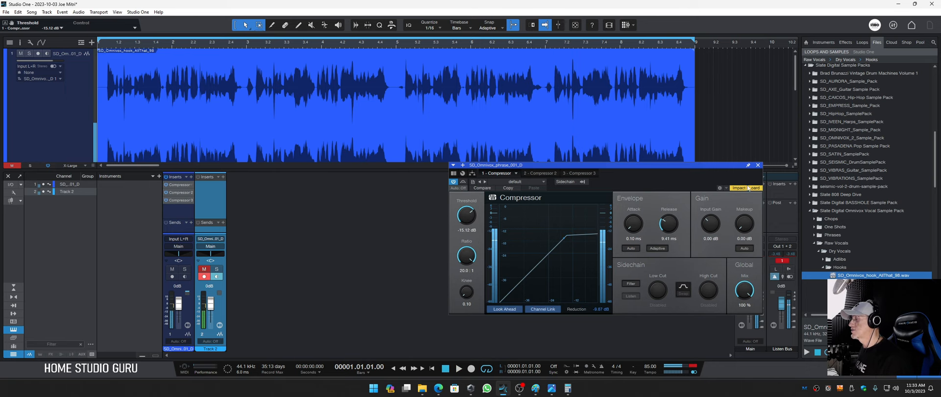
pyautogui.click(758, 165)
pyautogui.press('F3')
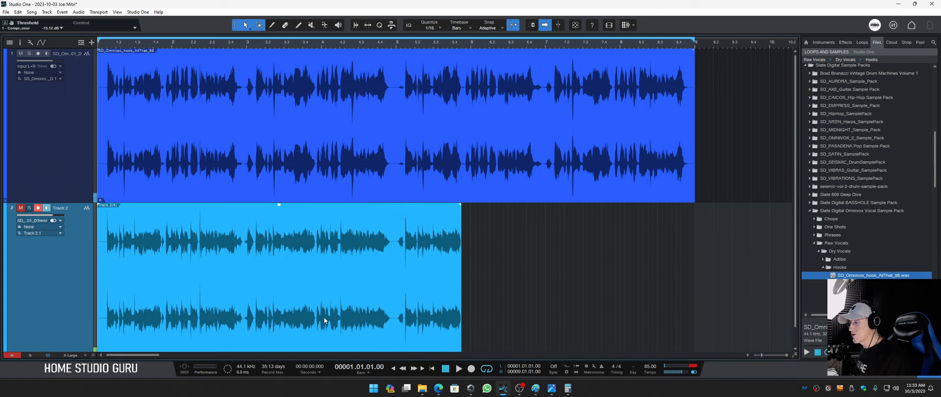
# Delete the take on Track 2, record the vocal through the compressors again from the song start, and examine the waveforms up close.
pyautogui.press('Delete')
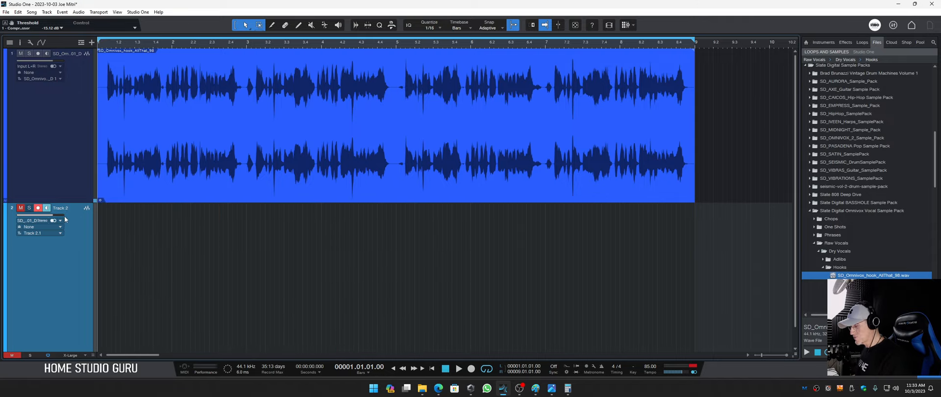
pyautogui.press('KP_Multiply')
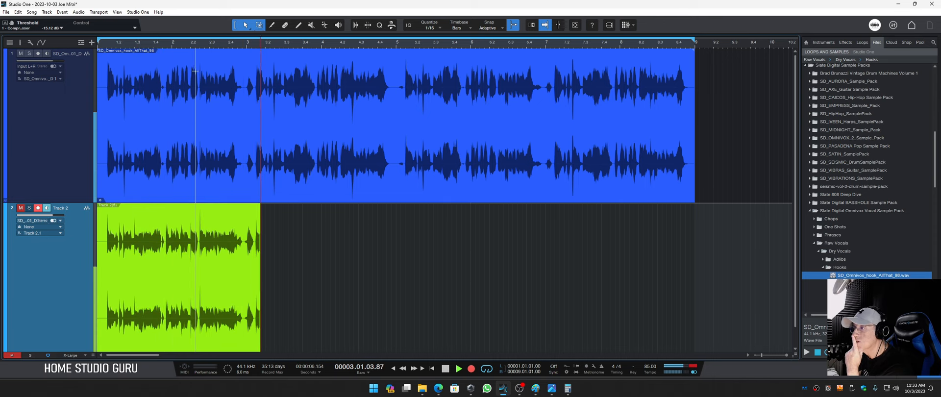
pyautogui.moveTo(199, 45); pyautogui.dragTo(255, 74)
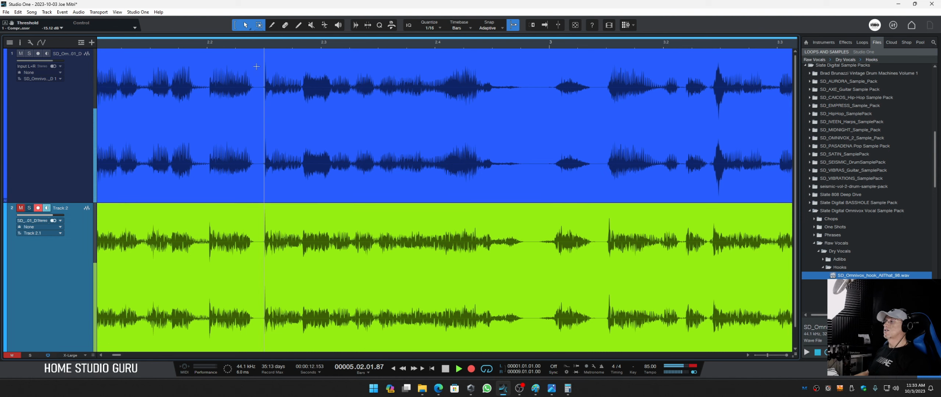
pyautogui.press('space')
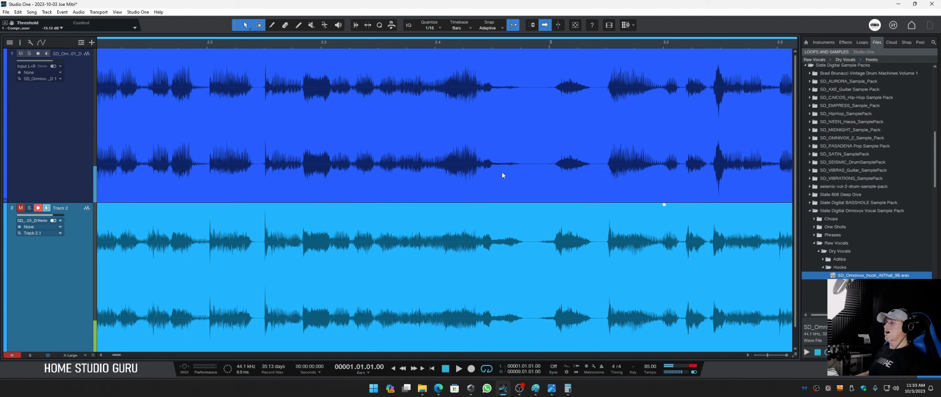
pyautogui.moveTo(582, 51); pyautogui.dragTo(531, 37)
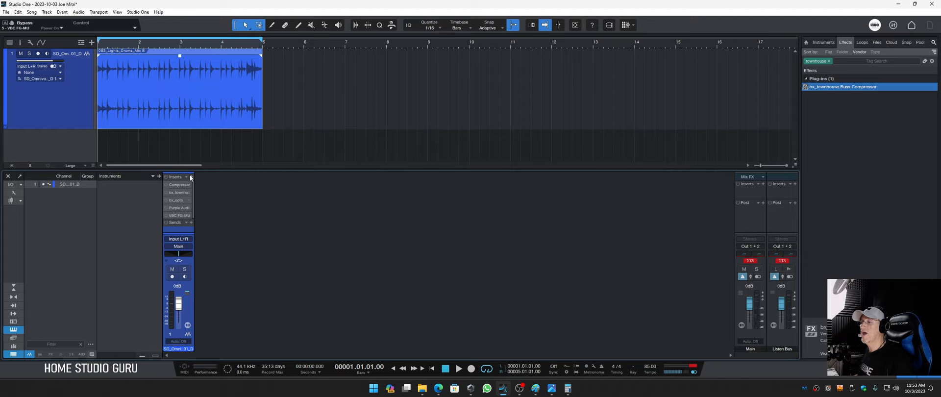
# Enlarge the drum channel's insert area and view the Compressor and the bx_townhouse Buss Compressor.
pyautogui.moveTo(183, 170); pyautogui.dragTo(183, 149)
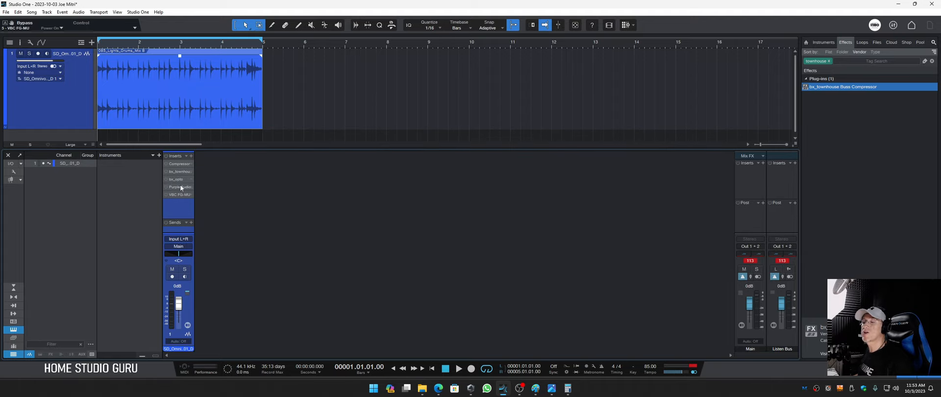
pyautogui.click(183, 164)
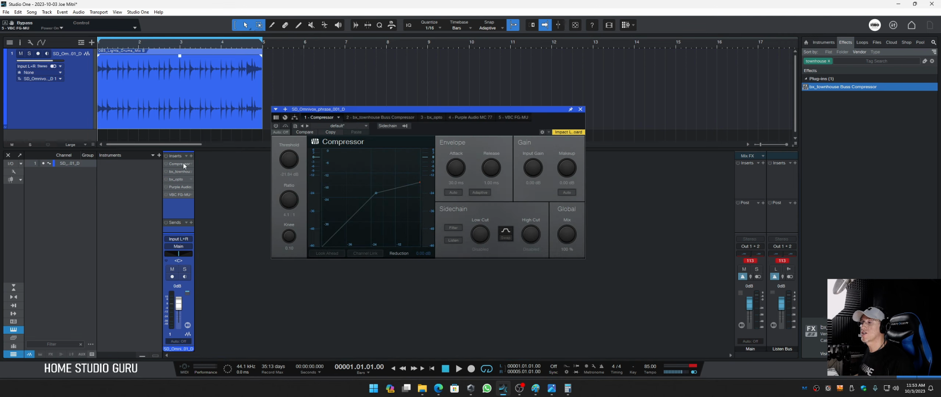
pyautogui.moveTo(409, 109); pyautogui.dragTo(599, 71)
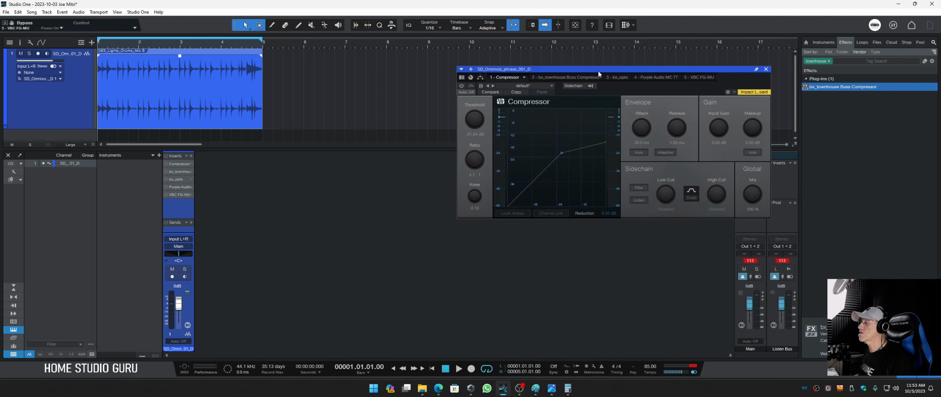
pyautogui.click(181, 171)
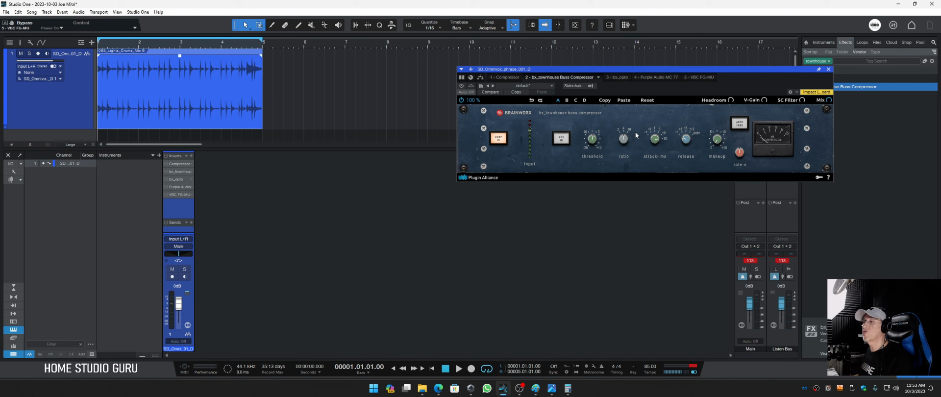
# Open the bx_opto insert on the drum channel and demonstrate its Speed control.
pyautogui.click(176, 180)
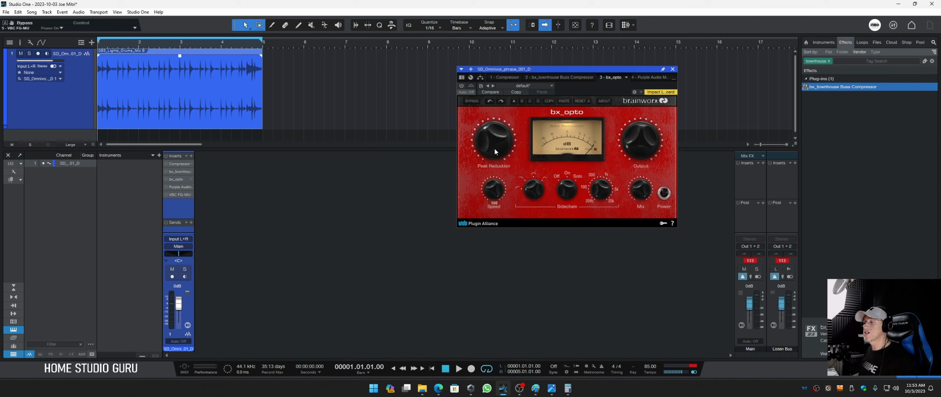
pyautogui.moveTo(496, 190); pyautogui.dragTo(497, 193)
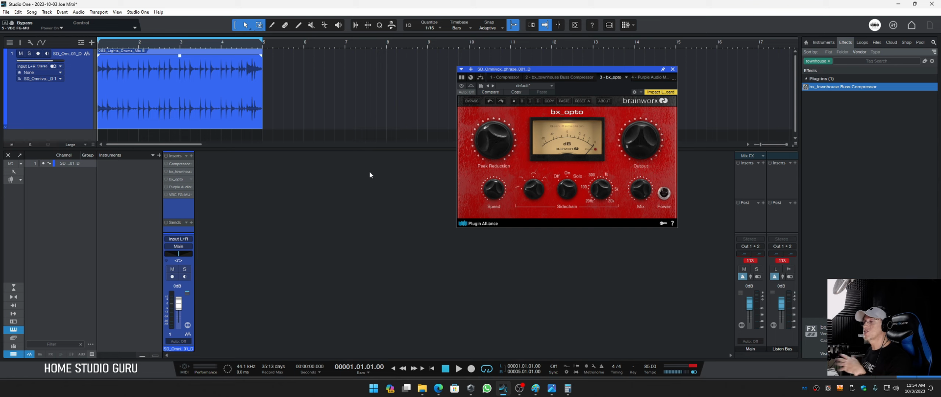
pyautogui.moveTo(487, 188); pyautogui.dragTo(484, 177)
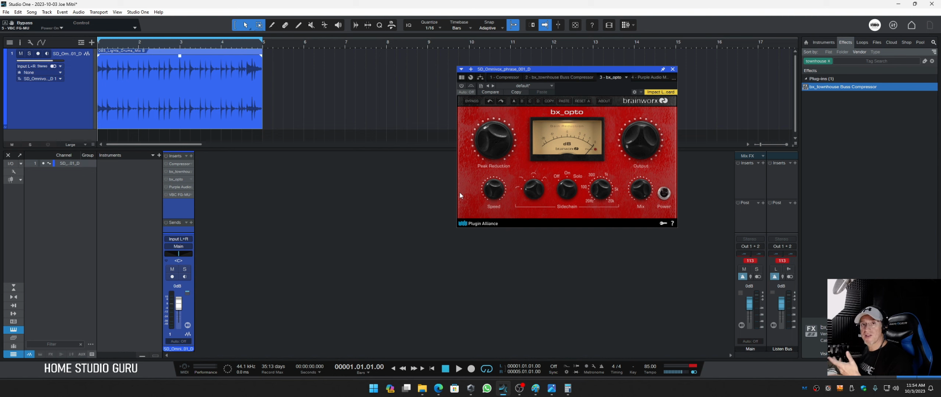
pyautogui.moveTo(493, 186)
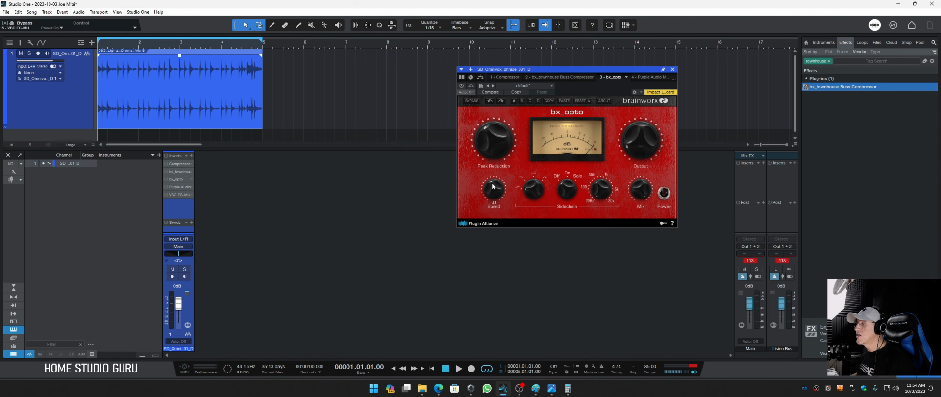
# View the Purple Audio MC 77 and the VBC FG-MU inserts, placing each plug-in window clear of the drum waveform.
pyautogui.click(180, 187)
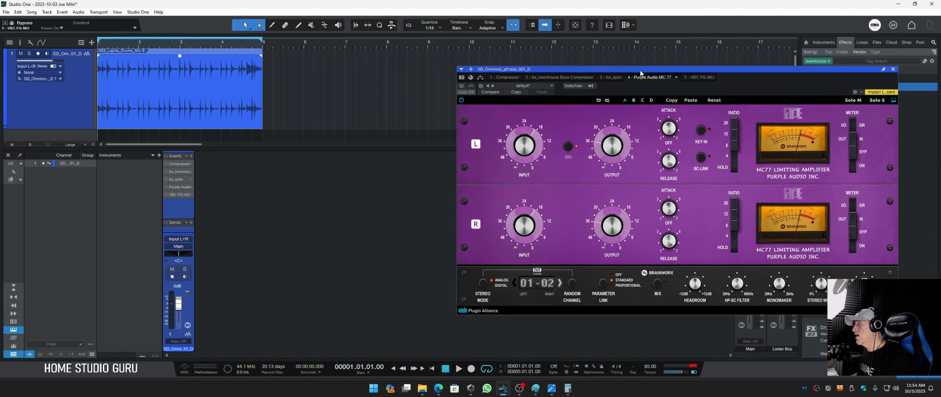
pyautogui.moveTo(642, 70); pyautogui.dragTo(460, 86)
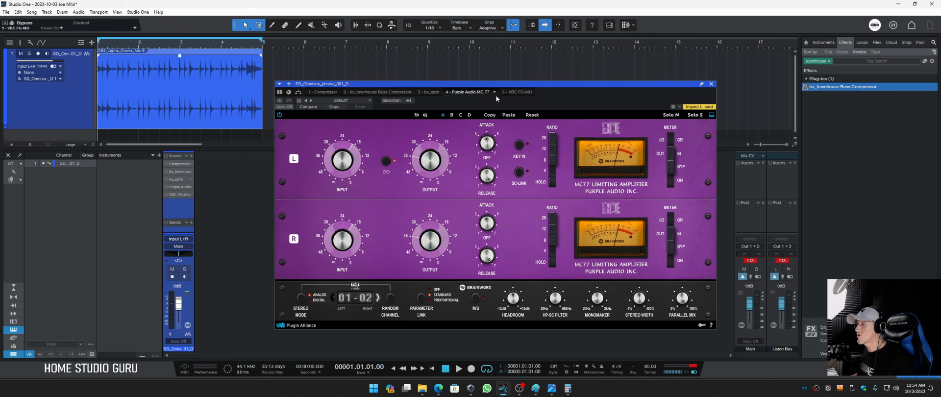
pyautogui.moveTo(497, 83); pyautogui.dragTo(527, 57)
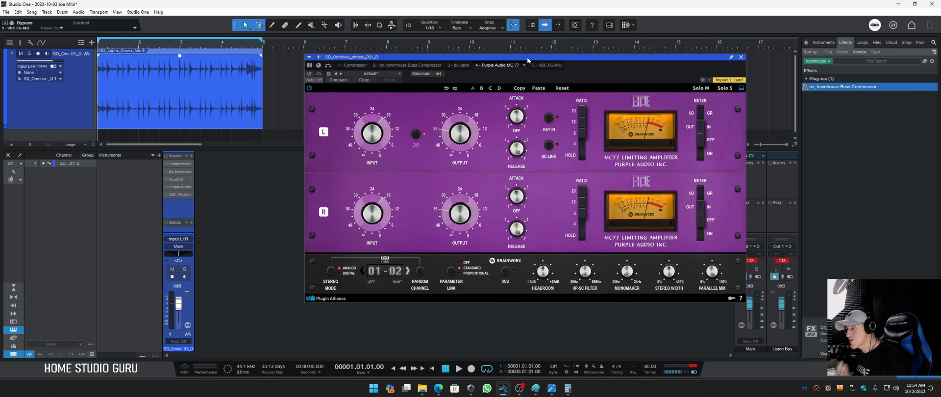
pyautogui.click(547, 64)
pyautogui.moveTo(454, 55); pyautogui.dragTo(477, 81)
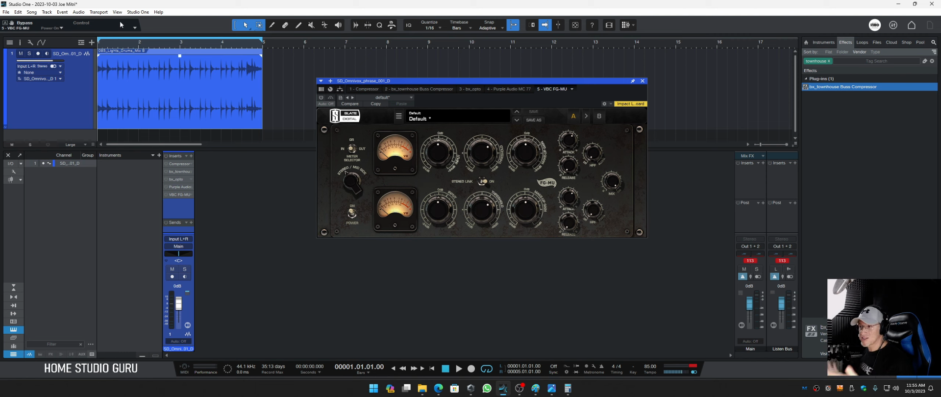
# Activate the Compressor insert on the drum channel during playback, audition the drums with its settings open, and stop.
pyautogui.press('space')
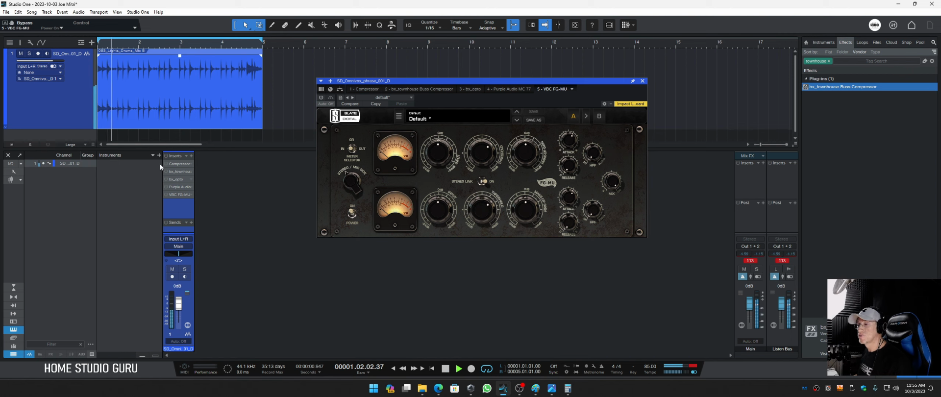
pyautogui.click(166, 163)
pyautogui.click(178, 164)
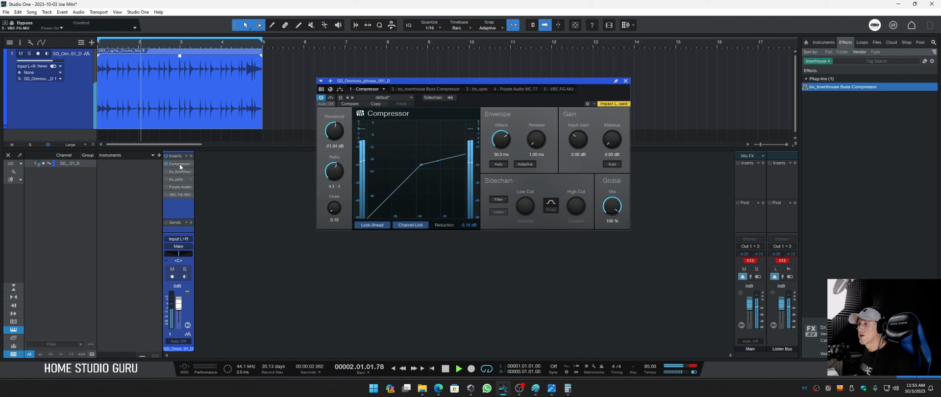
pyautogui.press('space')
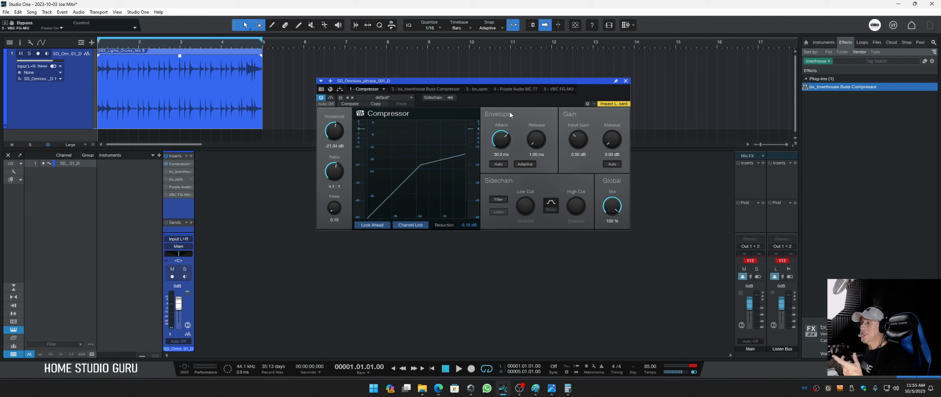
# Look over the bx_townhouse Buss Compressor, then return to the stock Compressor and audition the drums through it.
pyautogui.click(181, 172)
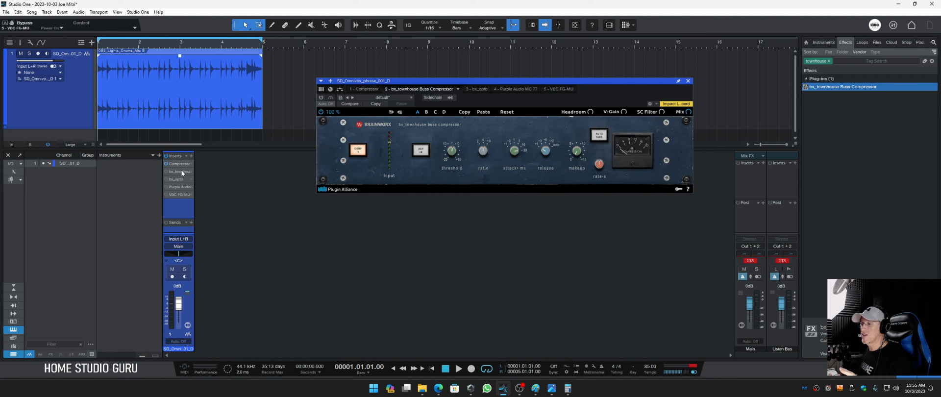
pyautogui.moveTo(513, 143)
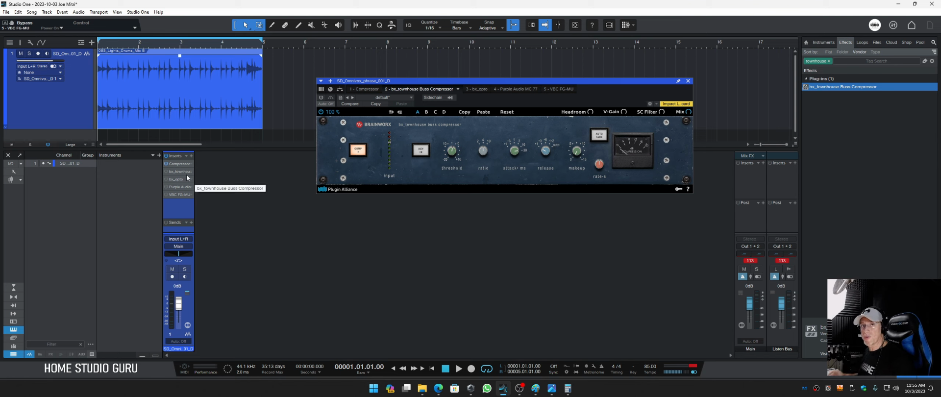
pyautogui.press('space')
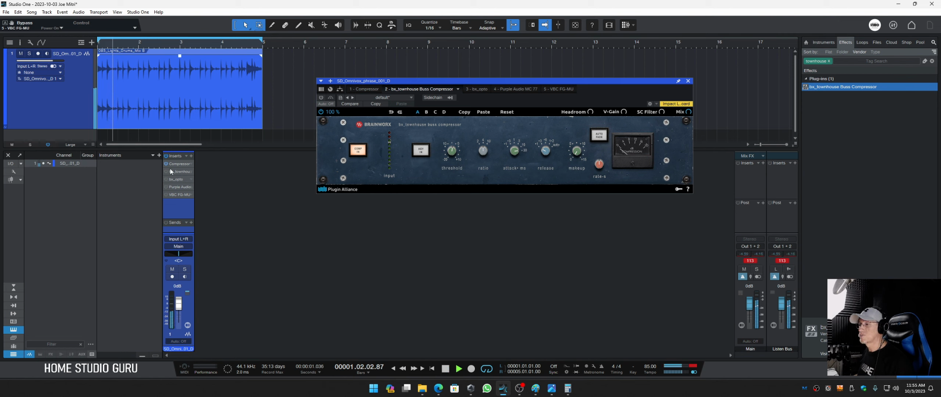
pyautogui.click(178, 164)
pyautogui.press('space')
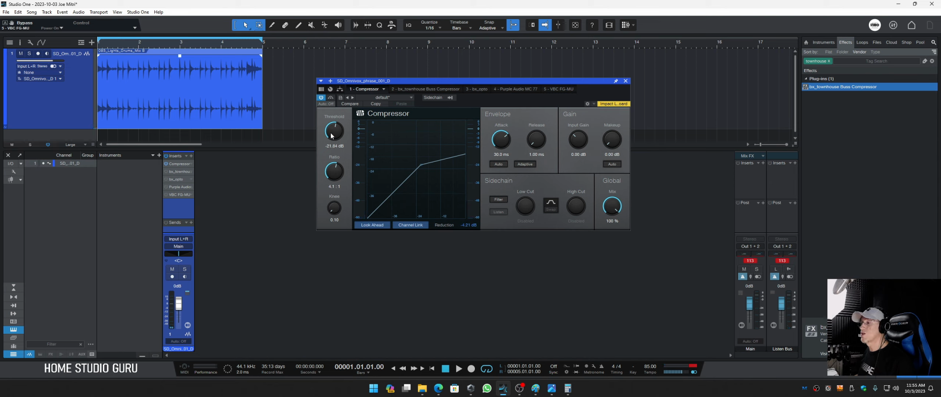
# Set the Compressor's threshold to about -20.88 dB while the drums play and use its bypass to compare the sound.
pyautogui.press('space')
pyautogui.moveTo(332, 136); pyautogui.dragTo(334, 132)
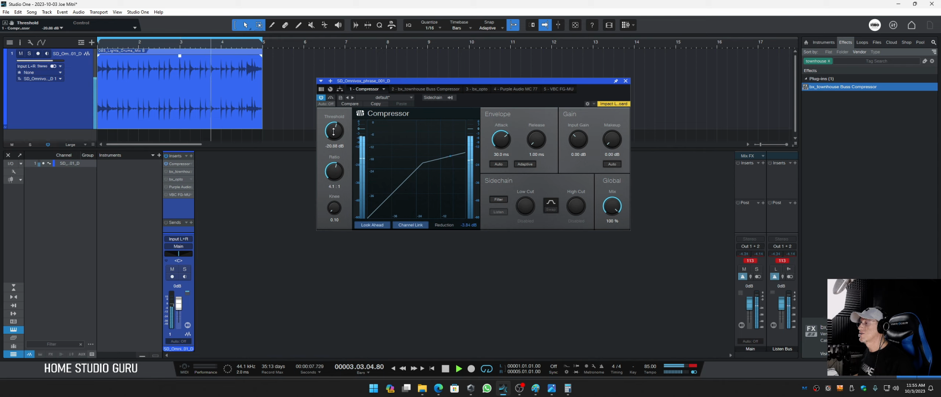
pyautogui.click(331, 98)
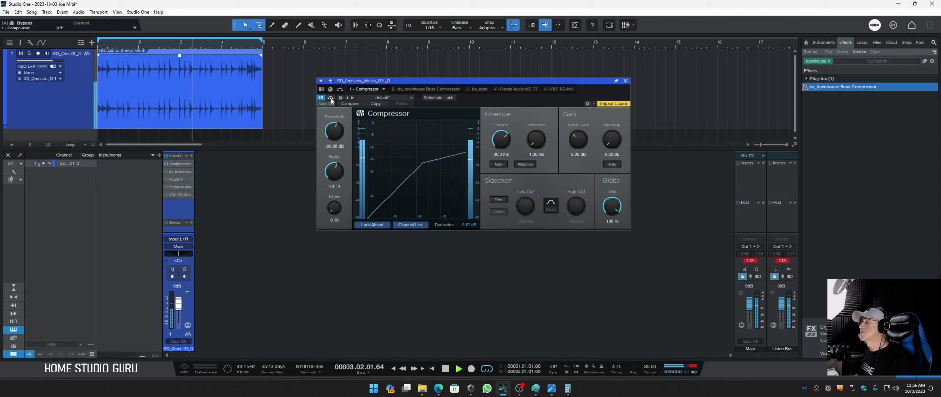
# Compare the playing drums with the Compressor bypassed and active, and stop playback.
pyautogui.click(331, 98)
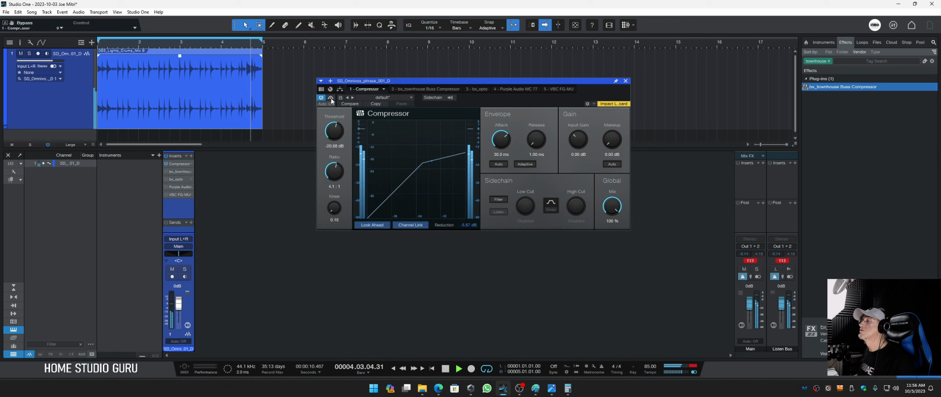
pyautogui.click(331, 97)
pyautogui.press('space')
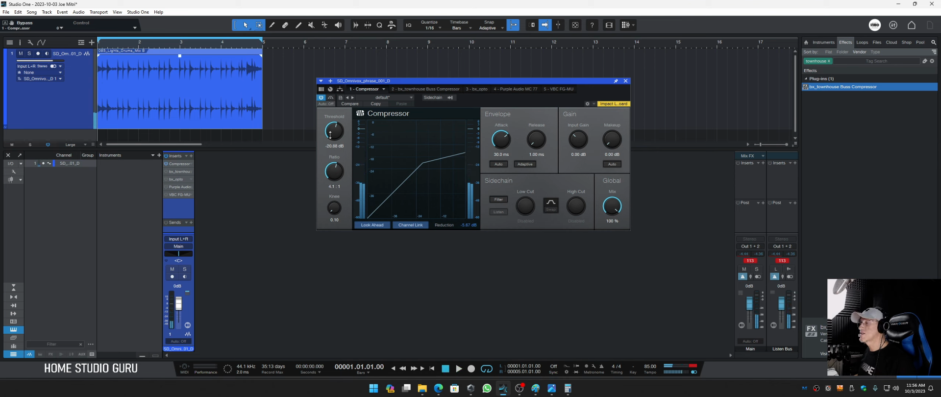
# Set the Compressor's threshold to about -25.92 dB while the drums play, comparing against bypass, and stop playback.
pyautogui.press('space')
pyautogui.moveTo(330, 139); pyautogui.dragTo(327, 137)
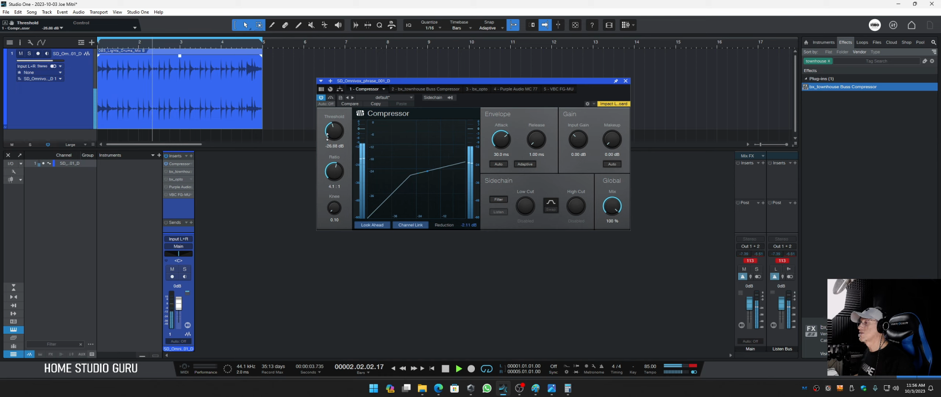
pyautogui.click(331, 97)
pyautogui.click(330, 98)
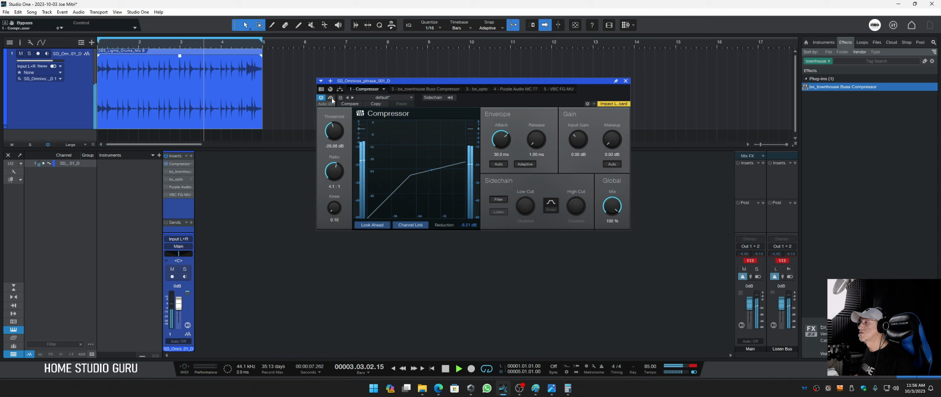
pyautogui.moveTo(337, 123); pyautogui.dragTo(337, 116)
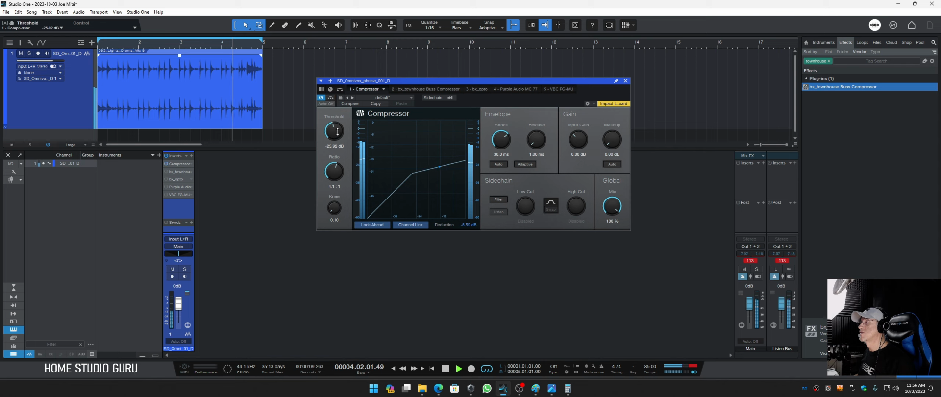
pyautogui.click(331, 97)
pyautogui.press('space')
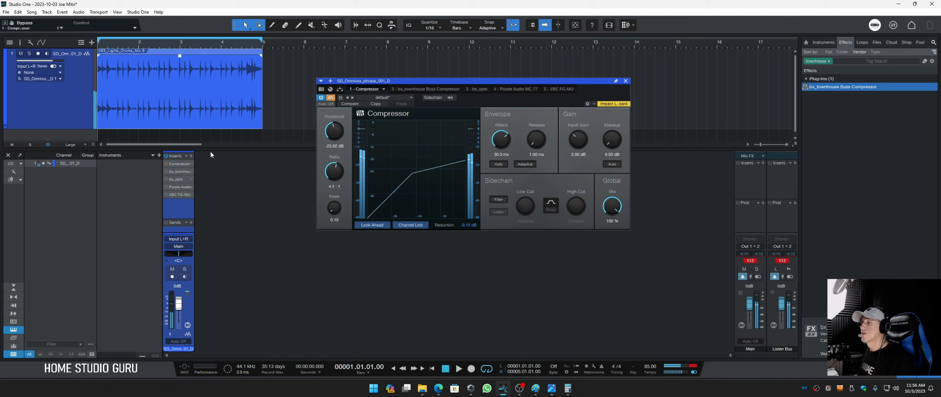
# Open the bx_townhouse Buss Compressor and bring its threshold to about -12.4 dB while auditioning the drums.
pyautogui.click(175, 171)
pyautogui.press('space')
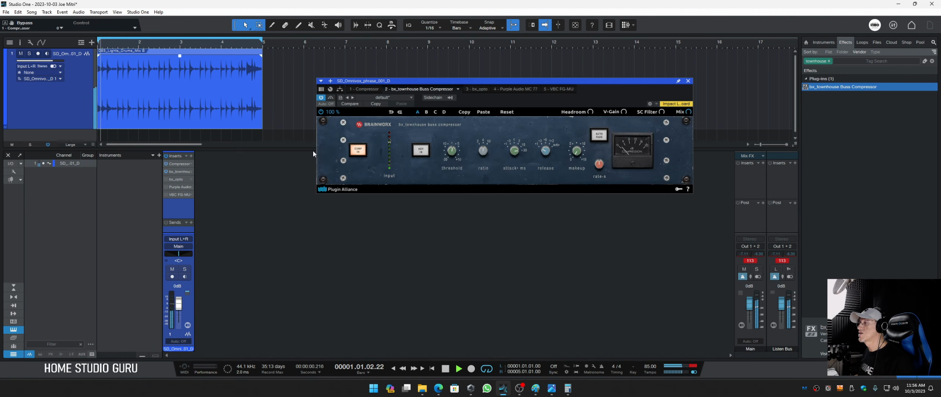
pyautogui.moveTo(452, 150); pyautogui.dragTo(452, 164)
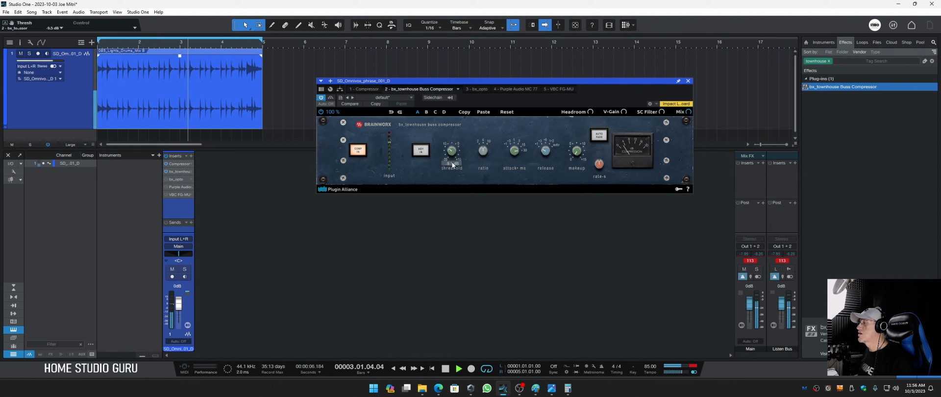
pyautogui.moveTo(452, 165); pyautogui.dragTo(452, 156)
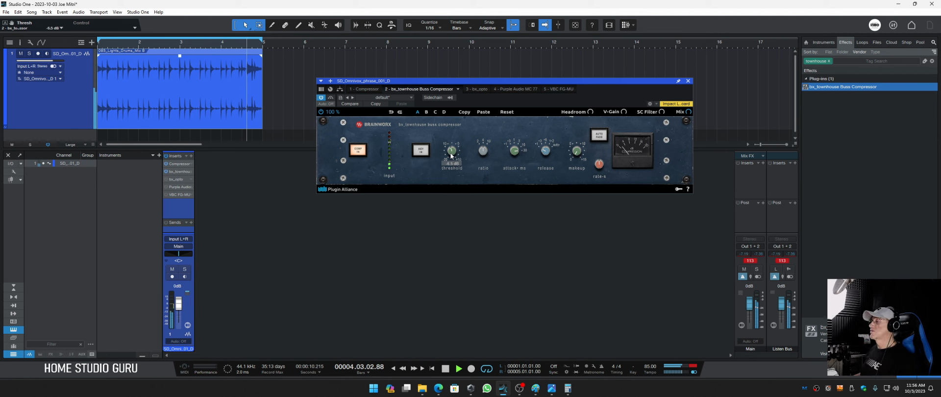
pyautogui.press('space')
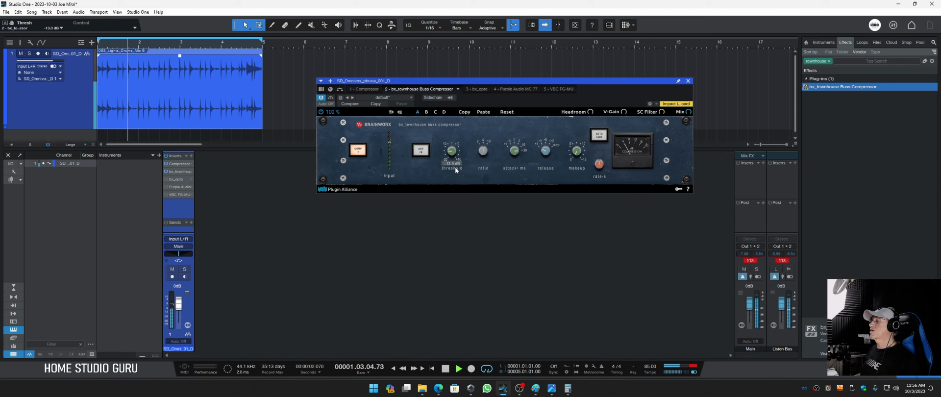
pyautogui.press('space')
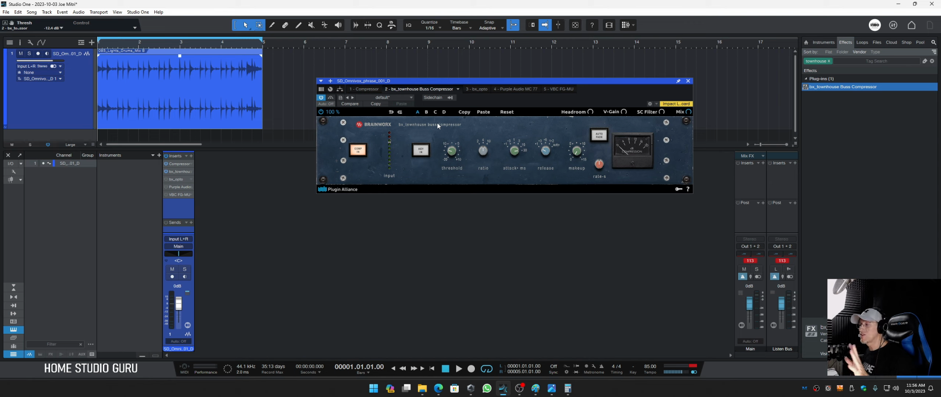
pyautogui.press('space')
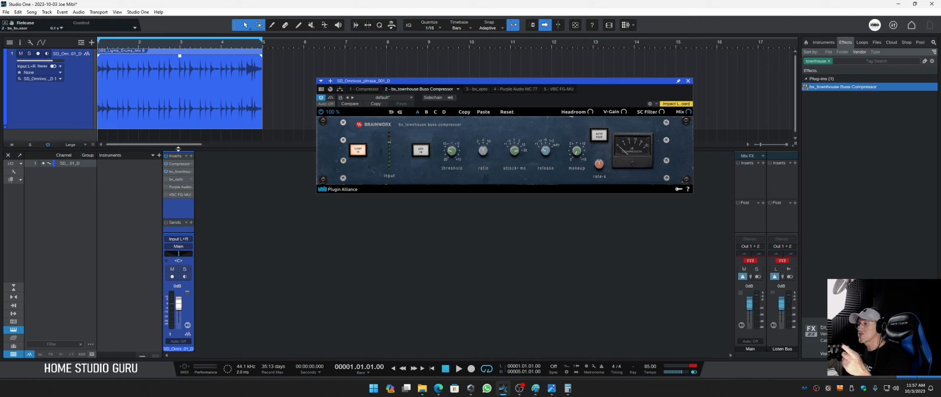
# Check the stock Compressor's settings, and set the bx_townhouse threshold to about -10.3 dB during playback before bypassing it.
pyautogui.click(179, 164)
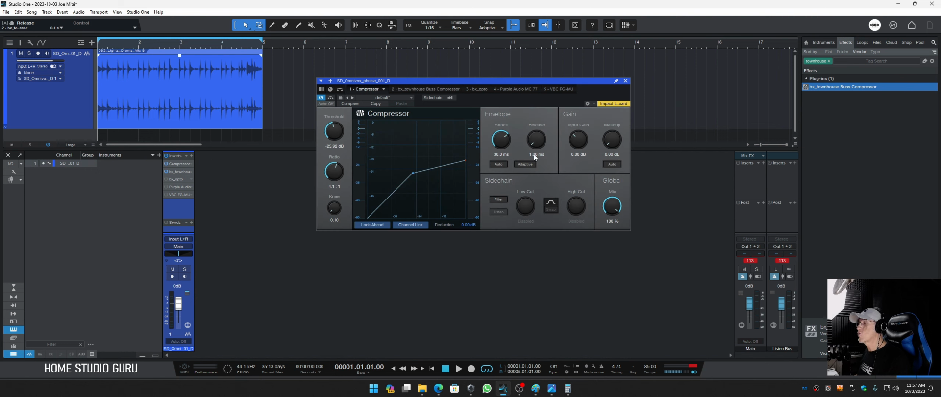
pyautogui.click(626, 82)
pyautogui.press('space')
pyautogui.click(174, 171)
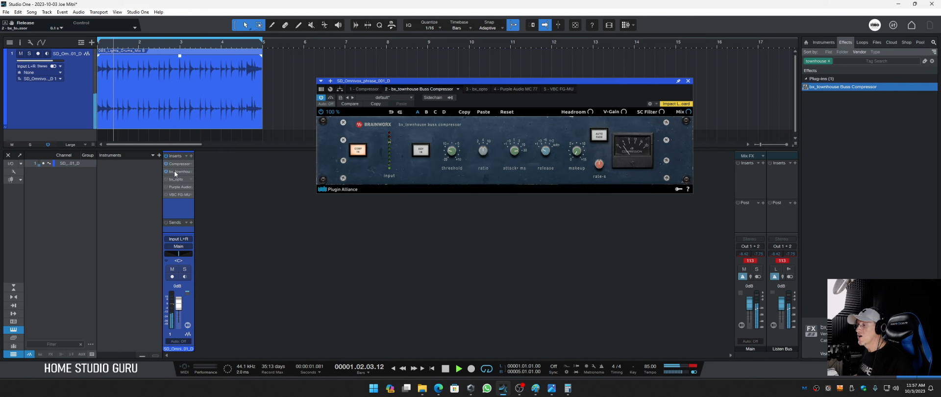
pyautogui.moveTo(454, 142)
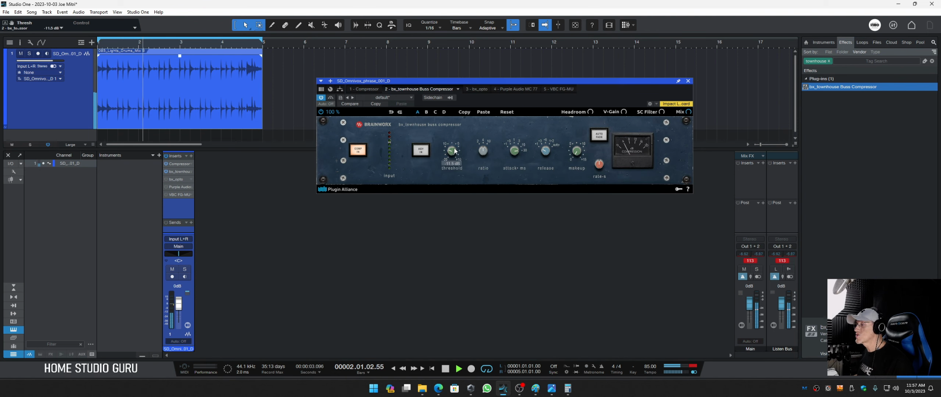
pyautogui.moveTo(454, 149); pyautogui.dragTo(454, 146)
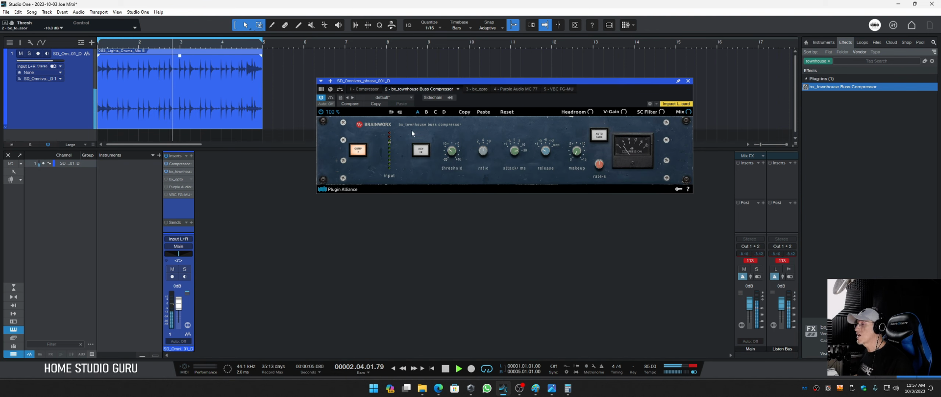
pyautogui.click(331, 98)
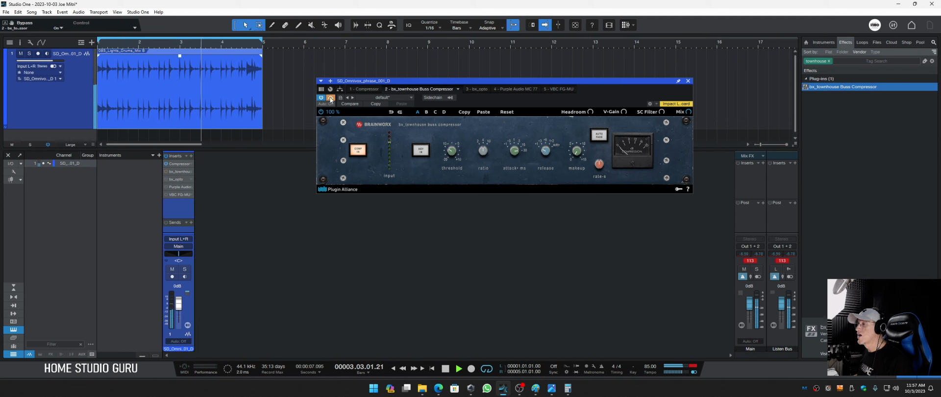
# Reopen the stock Compressor, set its threshold to -24.00 dB while the drums play, and deactivate it.
pyautogui.click(174, 163)
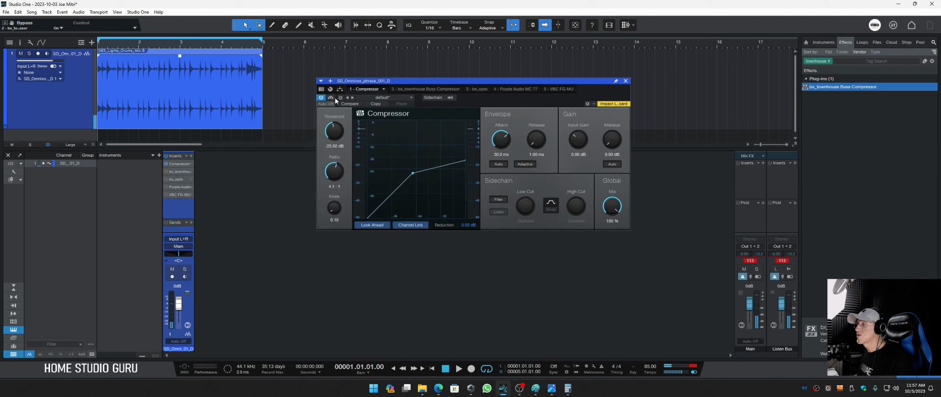
pyautogui.press('space')
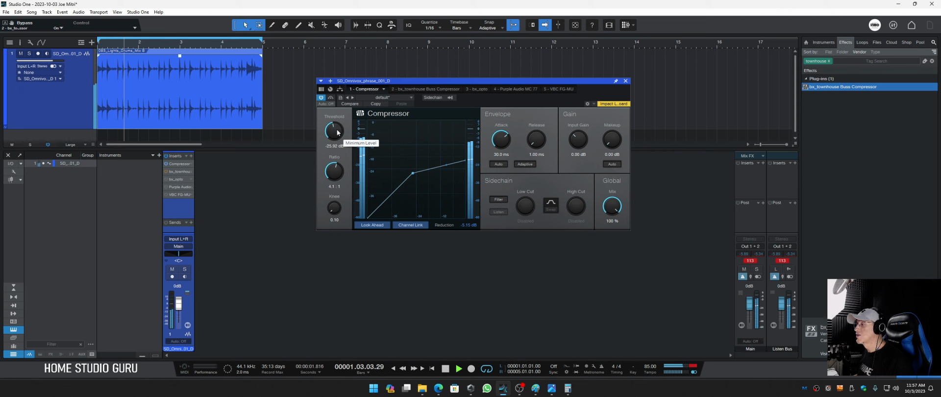
pyautogui.moveTo(337, 132); pyautogui.dragTo(337, 127)
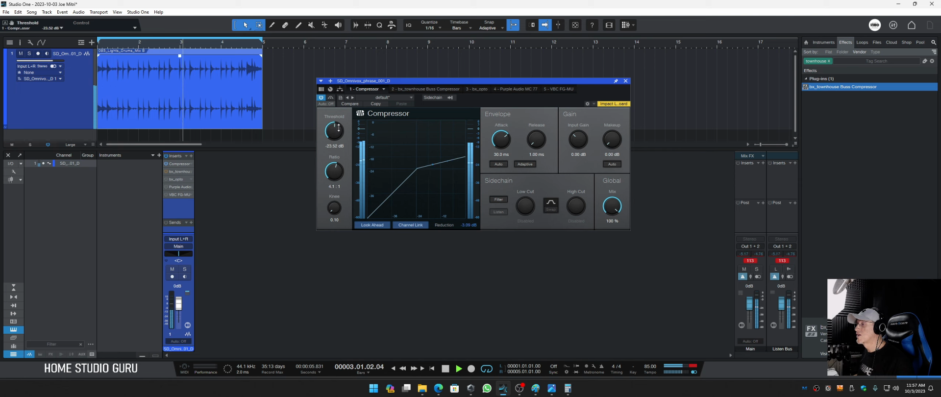
pyautogui.moveTo(338, 128); pyautogui.dragTo(338, 129)
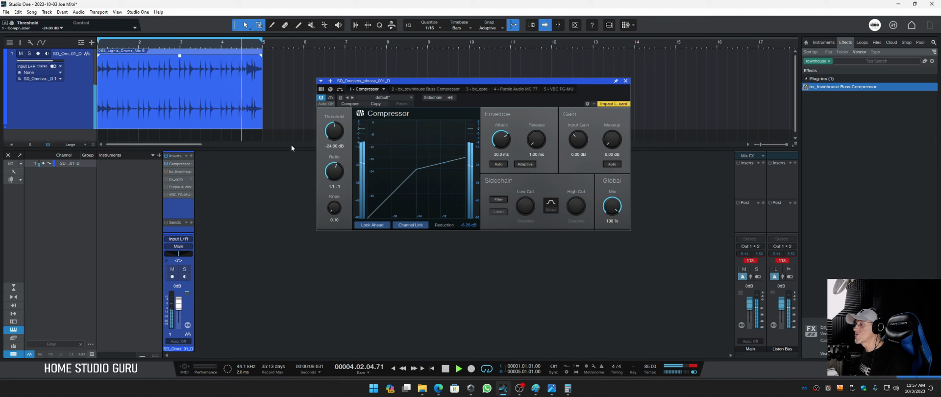
pyautogui.click(321, 97)
pyautogui.press('space')
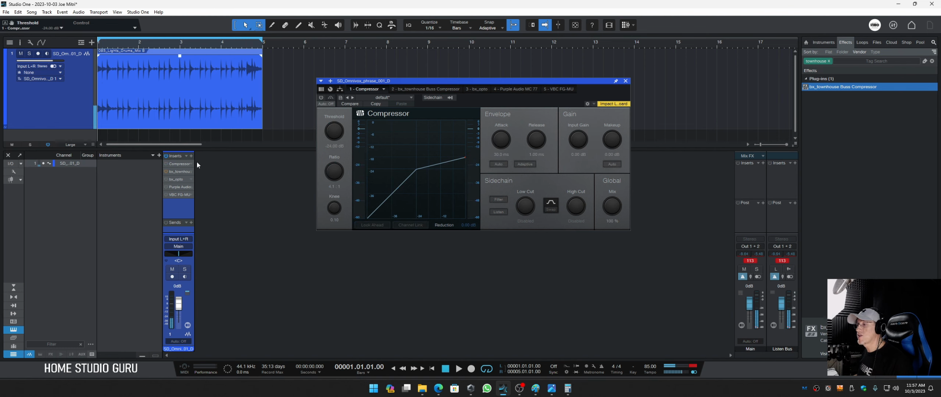
# Take the bx_townhouse Buss Compressor out of bypass, set its threshold to about -7.0 dB during playback, and compare against bypass.
pyautogui.doubleClick(184, 172)
pyautogui.click(330, 99)
pyautogui.press('space')
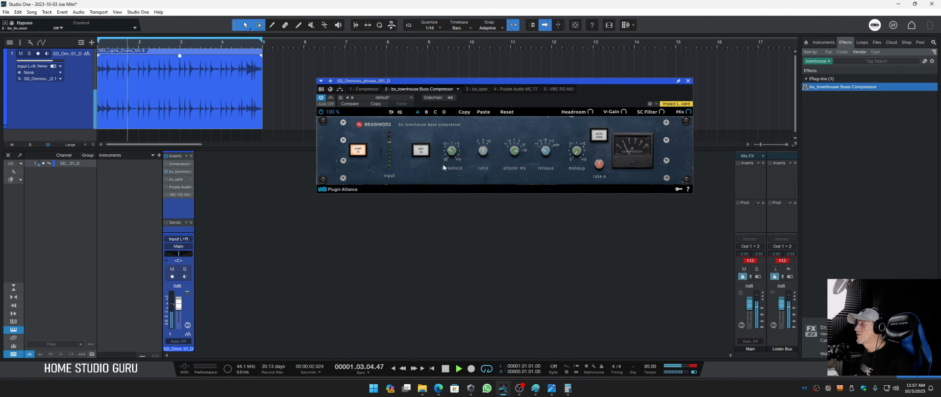
pyautogui.moveTo(452, 151); pyautogui.dragTo(453, 145)
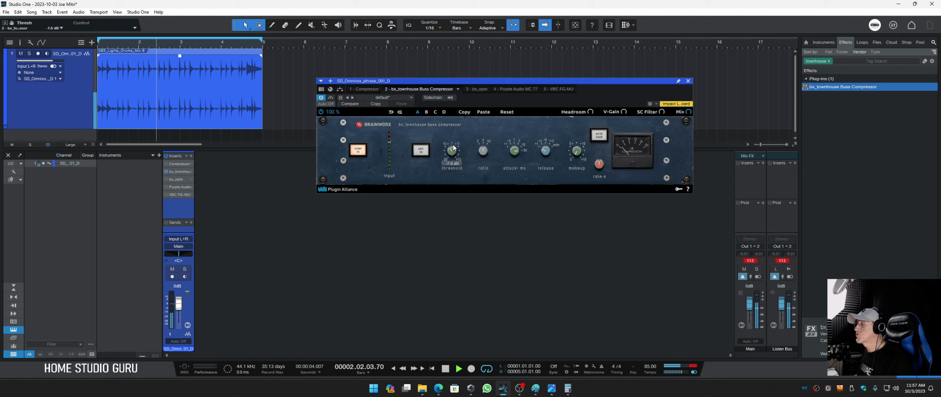
pyautogui.click(330, 99)
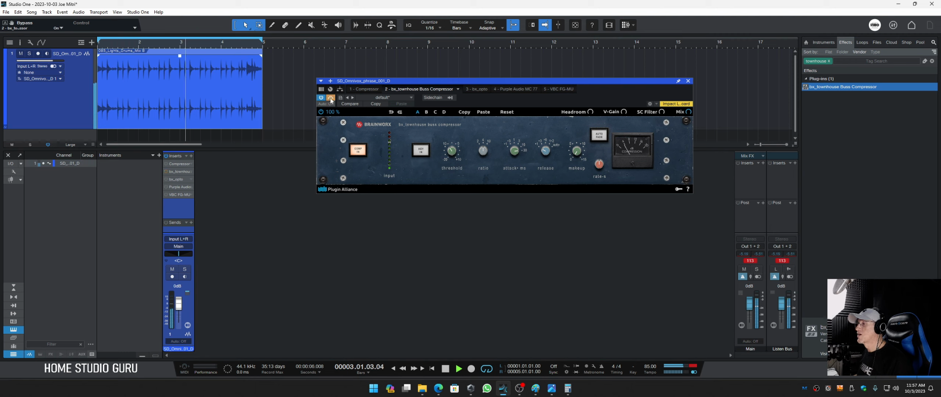
pyautogui.click(331, 99)
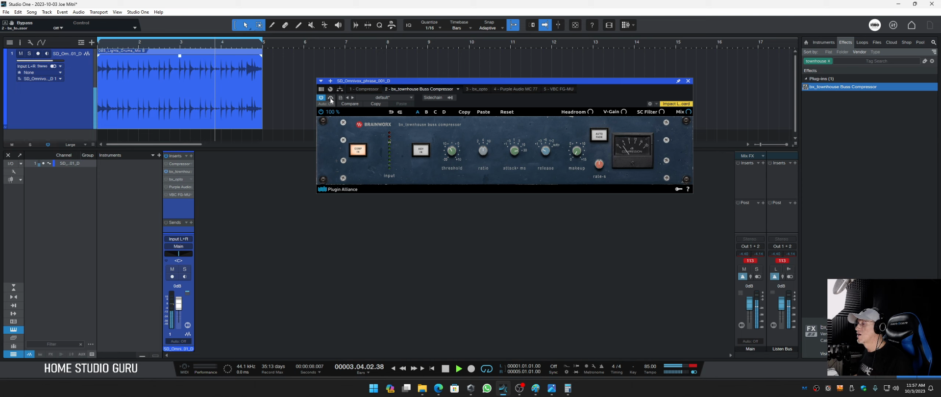
pyautogui.press('space')
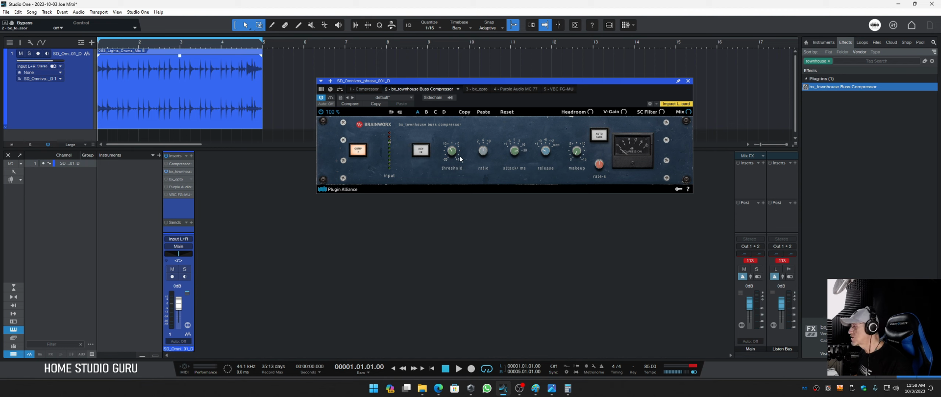
# Switch from the bx_townhouse to the bx_opto compressor and set its peak reduction to 42 while the drums play.
pyautogui.click(167, 172)
pyautogui.click(178, 179)
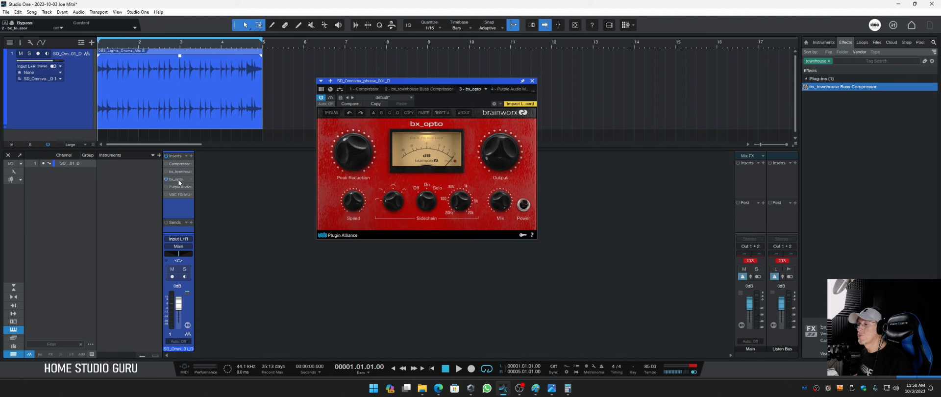
pyautogui.press('space')
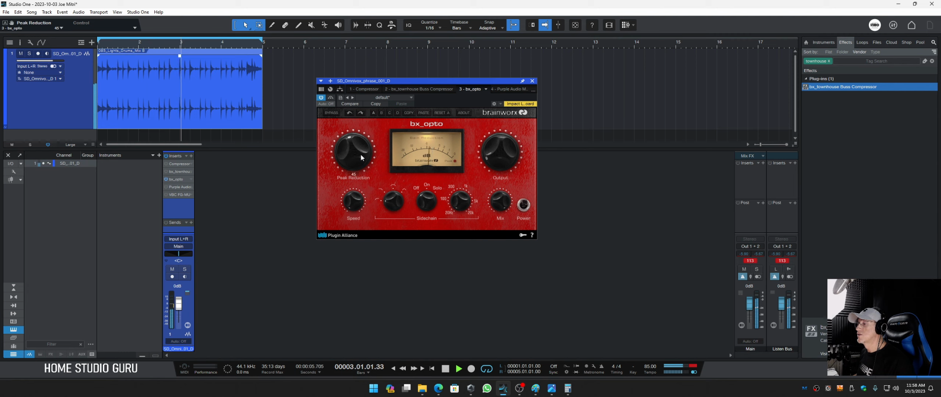
pyautogui.scroll(-7, 362, 157)
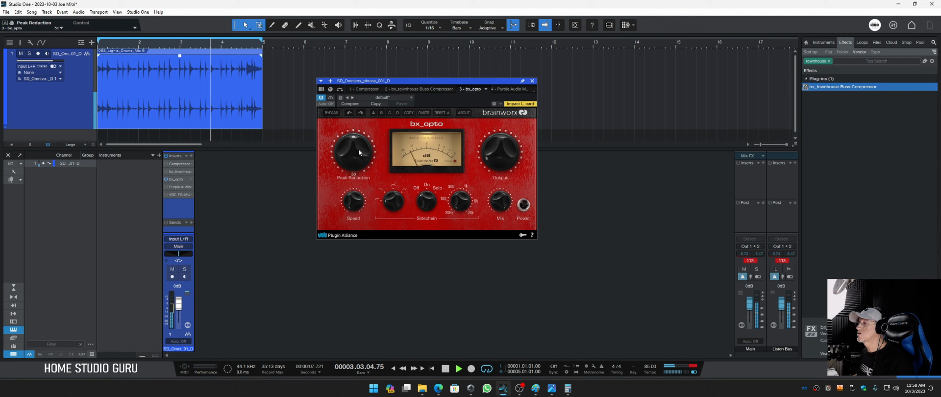
pyautogui.scroll(-4, 359, 160)
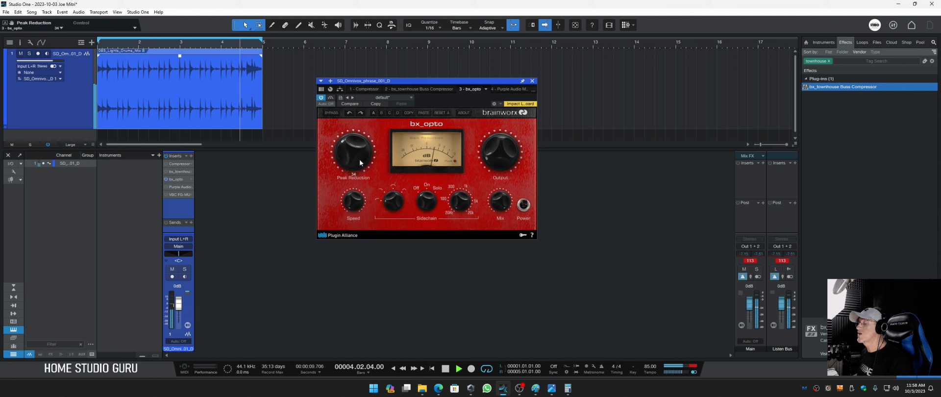
pyautogui.moveTo(351, 165); pyautogui.dragTo(346, 151)
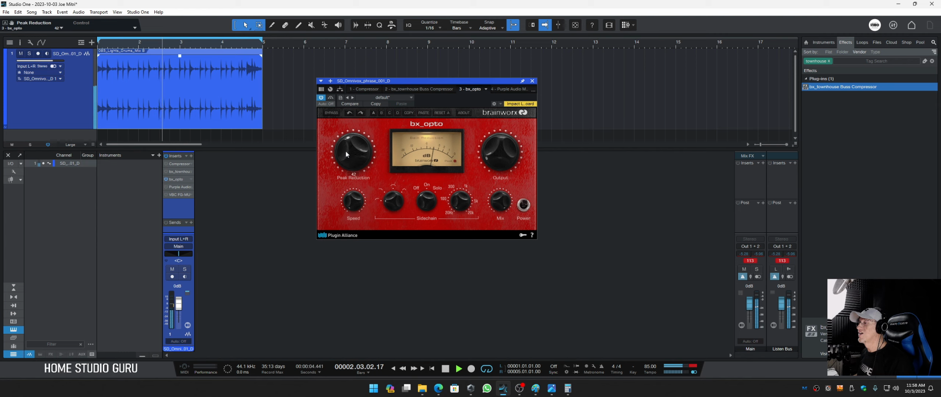
# Compare the drums with bx_opto bypassed and active, and restart playback.
pyautogui.click(330, 97)
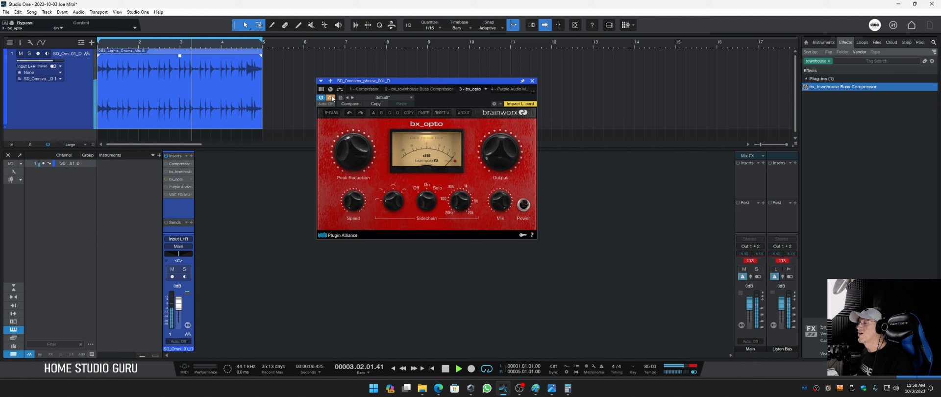
pyautogui.click(331, 98)
pyautogui.click(331, 98)
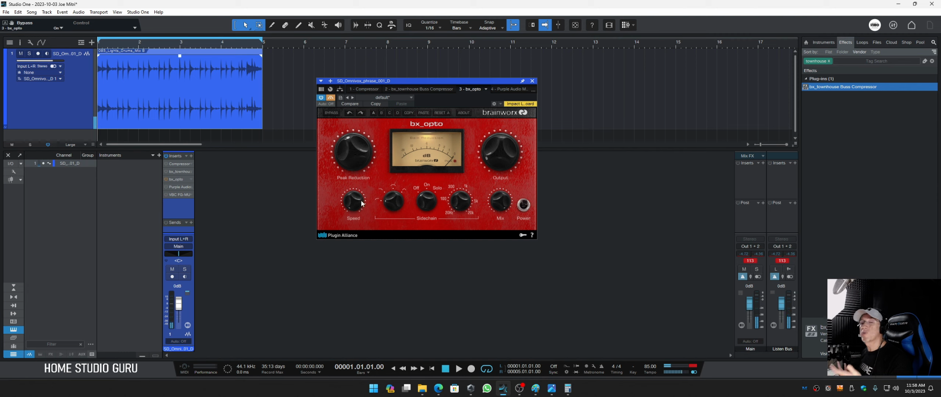
pyautogui.press('space')
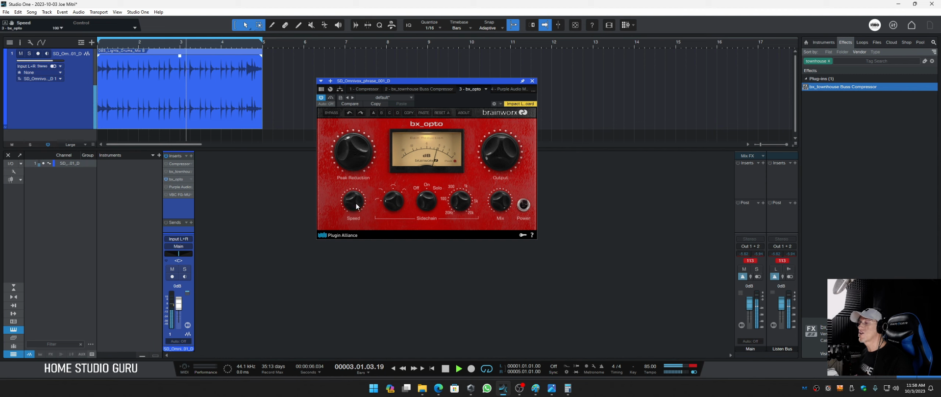
# Set the bx_opto speed to about 27, compare the drums against bypass, and stop playback.
pyautogui.moveTo(355, 199); pyautogui.dragTo(358, 248)
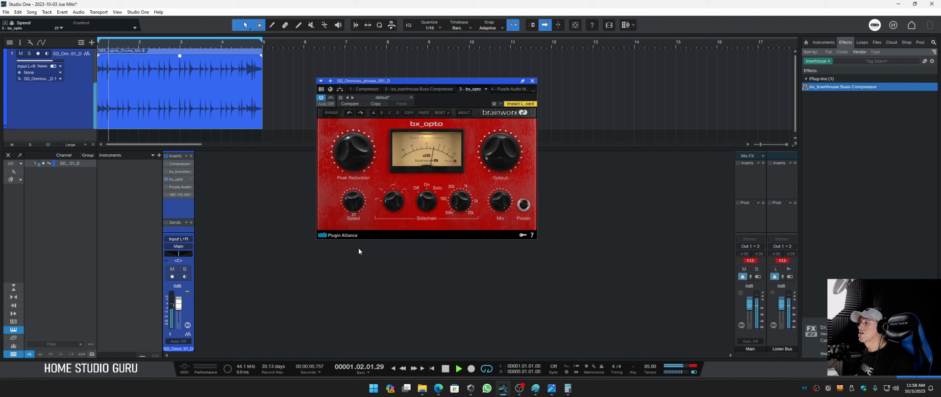
pyautogui.click(331, 97)
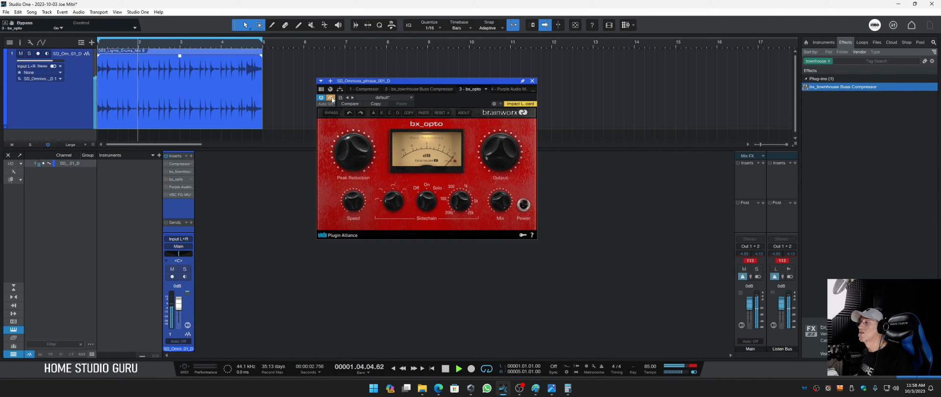
pyautogui.click(332, 98)
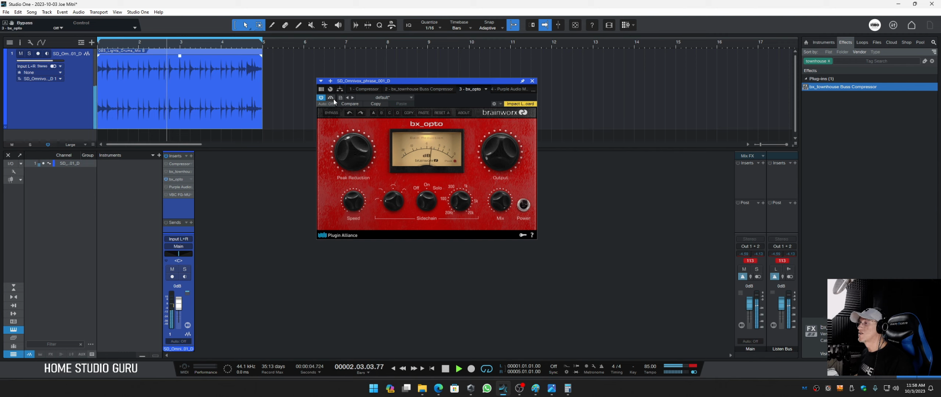
pyautogui.press('space')
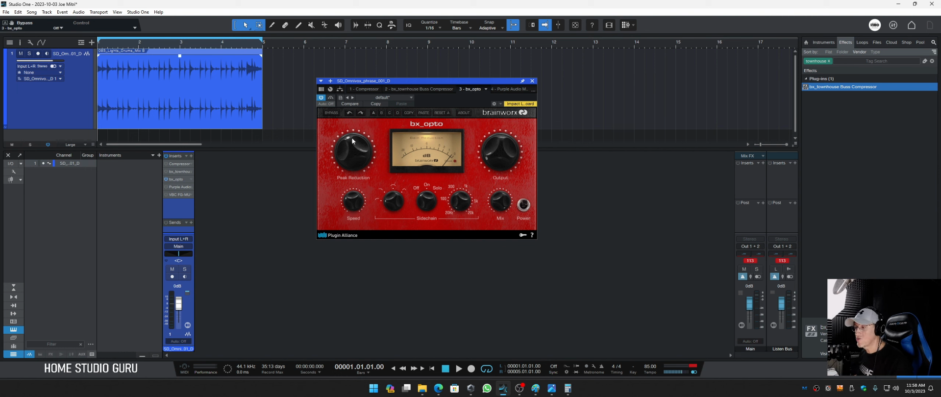
# Switch from the bx_opto to the Purple Audio MC 77 compressor and play the drums through it.
pyautogui.click(165, 179)
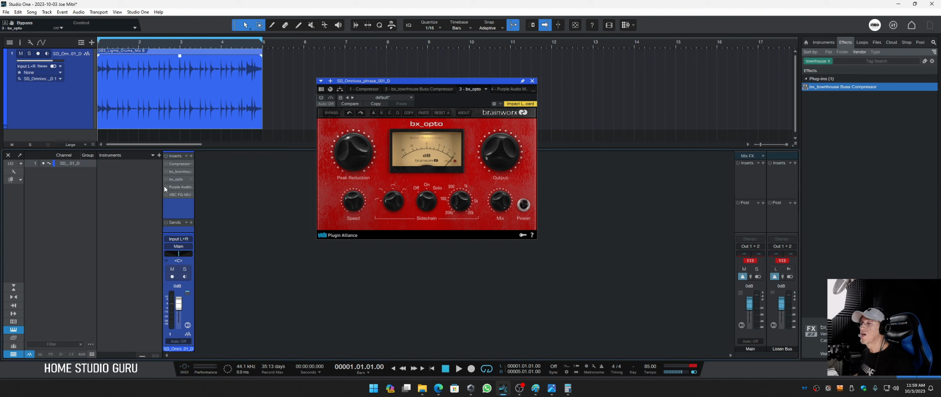
pyautogui.click(176, 187)
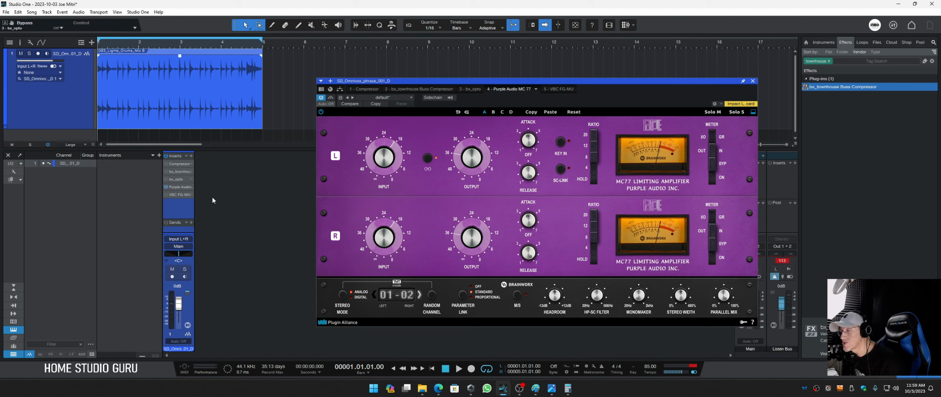
pyautogui.press('space')
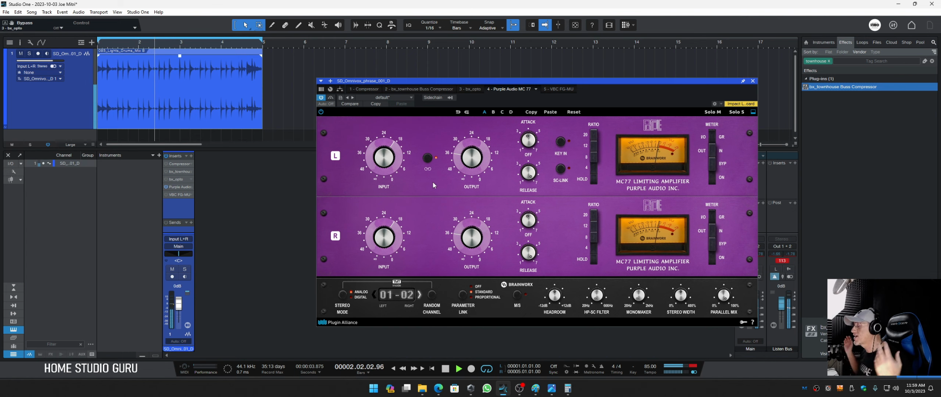
# Try the MC 77's attack and release at about 1 and finish with both at about 7 while the drums play.
pyautogui.click(528, 139)
pyautogui.moveTo(528, 140); pyautogui.dragTo(522, 222)
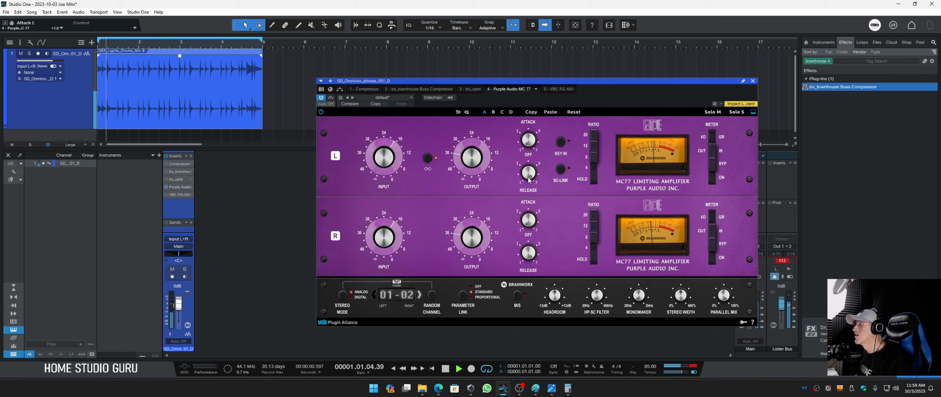
pyautogui.moveTo(528, 177); pyautogui.dragTo(537, 319)
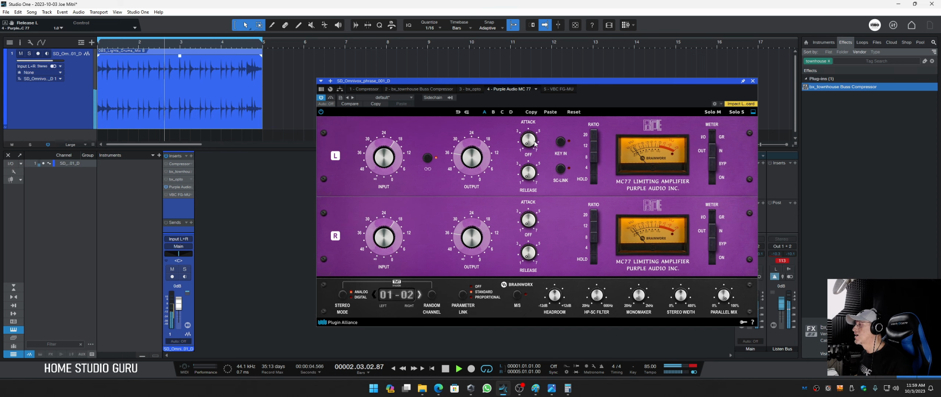
pyautogui.moveTo(534, 142); pyautogui.dragTo(523, 9)
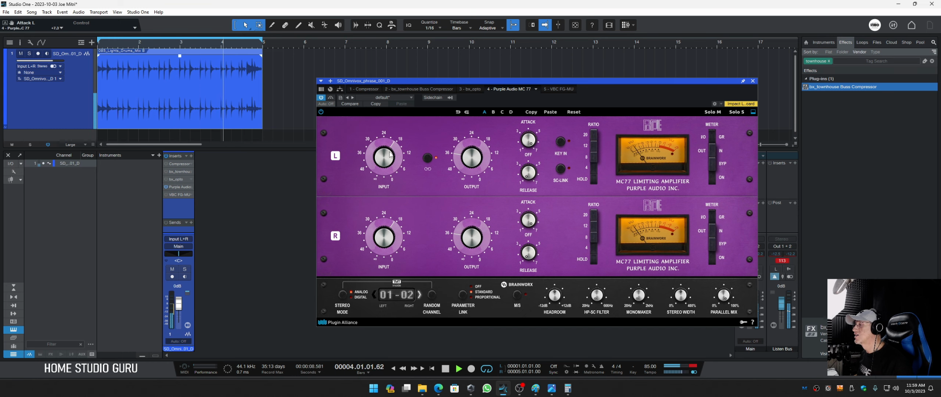
pyautogui.moveTo(390, 154); pyautogui.dragTo(407, 199)
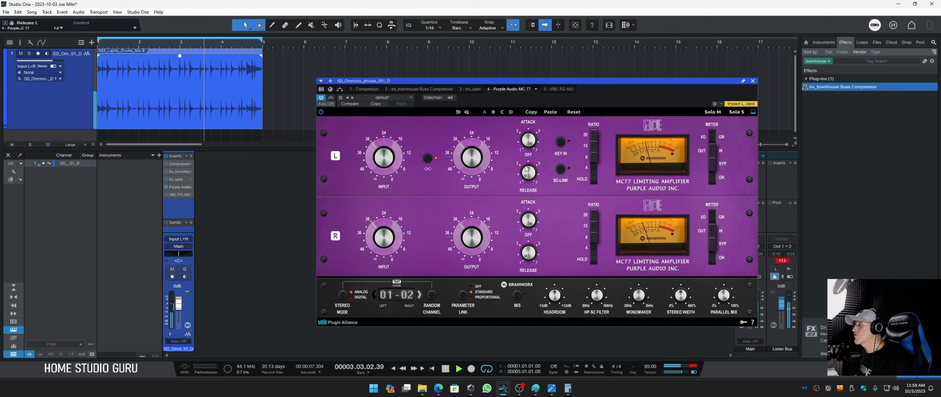
pyautogui.moveTo(526, 170); pyautogui.dragTo(527, 38)
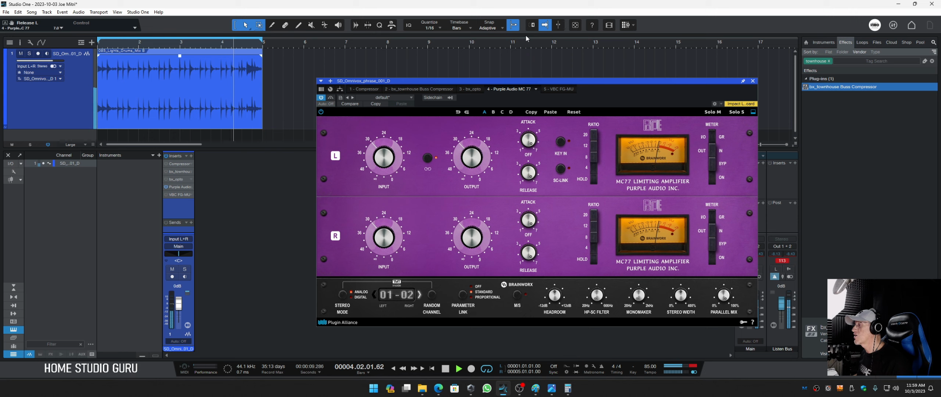
# Set the MC 77's input to about -19 dB during playback and stop the drums.
pyautogui.moveTo(377, 164); pyautogui.dragTo(377, 141)
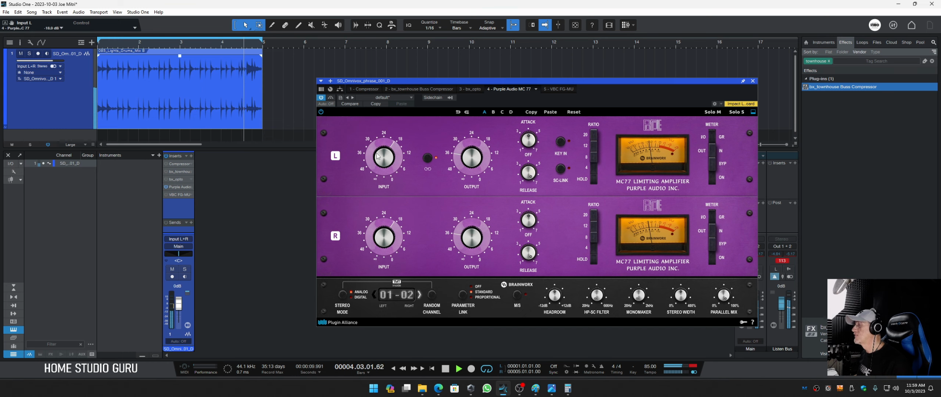
pyautogui.moveTo(377, 153); pyautogui.dragTo(378, 157)
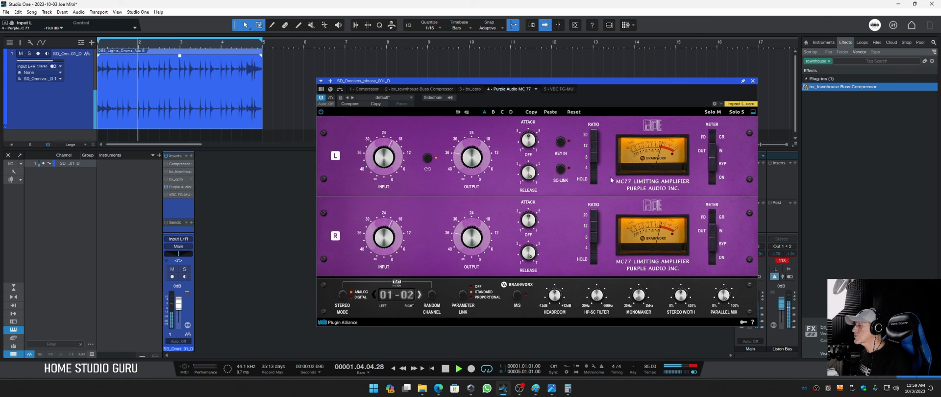
pyautogui.press('space')
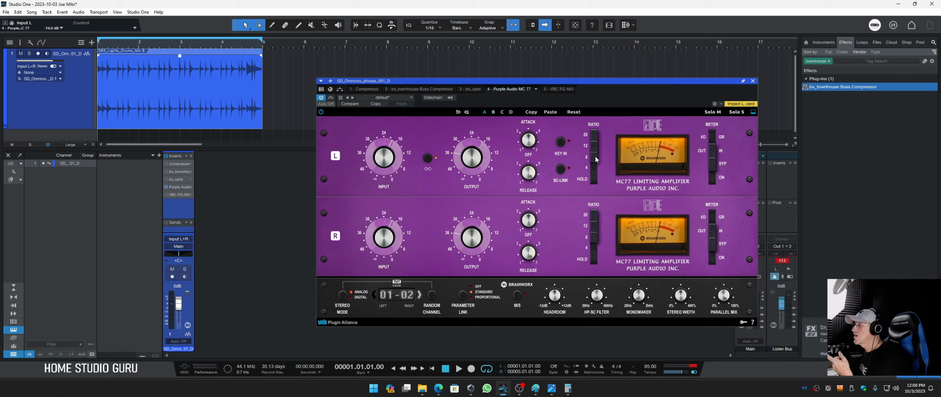
# Try combinations of the MC 77's ratio buttons with the drums playing and set its input to about -17.0 dB.
pyautogui.click(595, 157)
pyautogui.press('space')
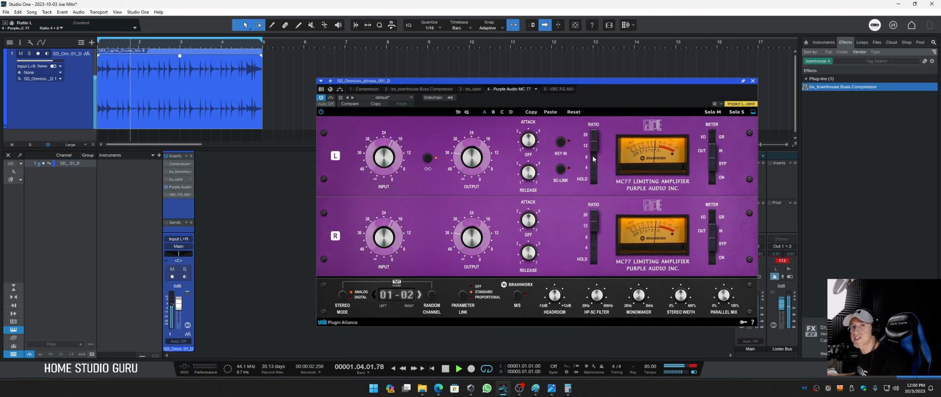
pyautogui.click(592, 159)
pyautogui.click(594, 146)
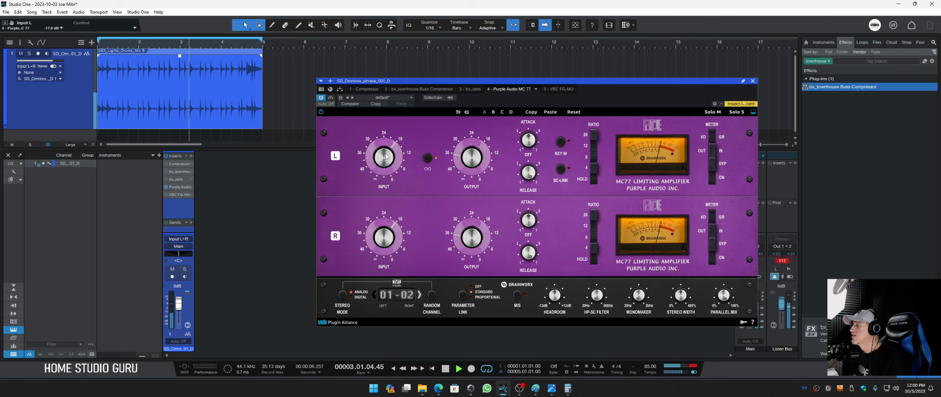
pyautogui.moveTo(385, 144); pyautogui.dragTo(385, 155)
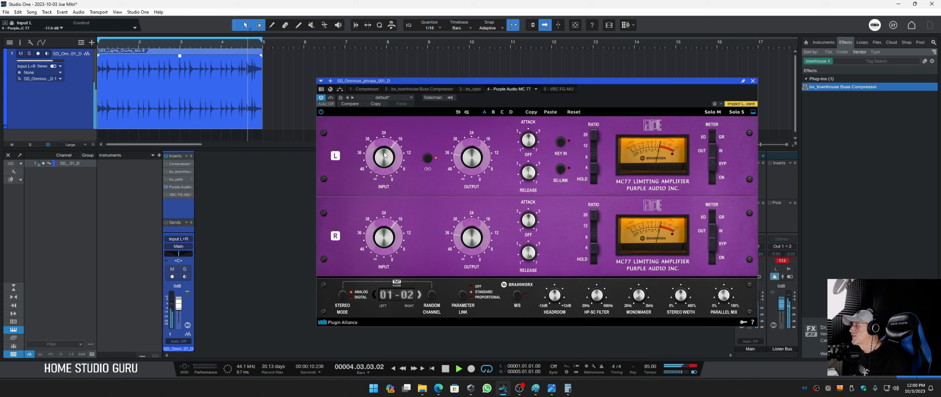
# Engage all of the MC 77's ratio buttons, set its input to about -16.2 dB, and stop playback.
pyautogui.click(593, 135)
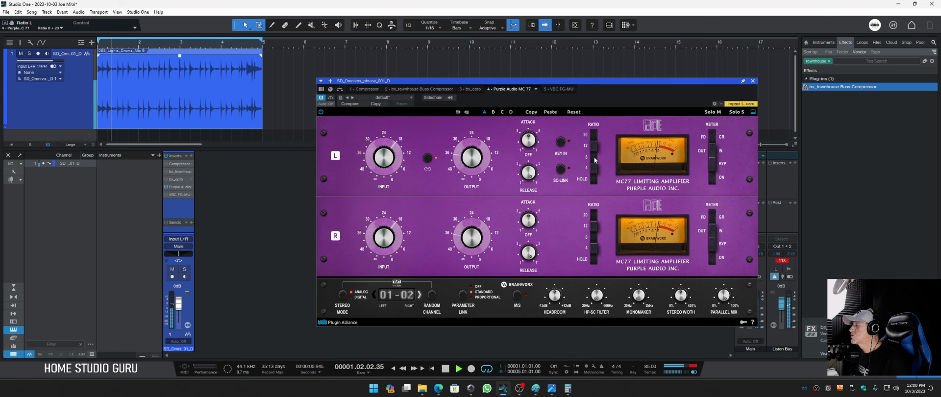
pyautogui.click(594, 171)
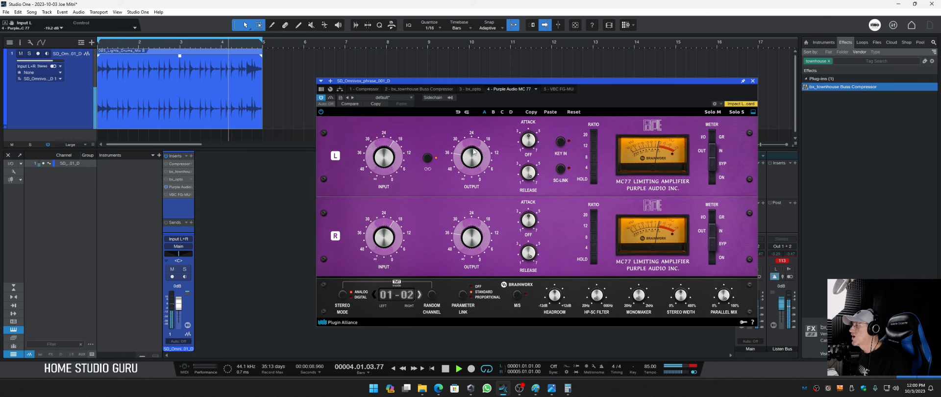
pyautogui.press('space')
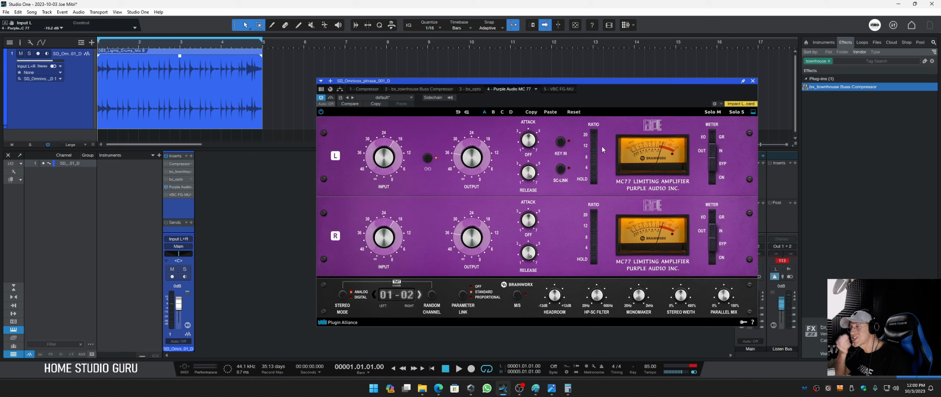
# Switch from the MC 77 to the VBC FG-MU tube compressor and play the drums through it.
pyautogui.moveTo(526, 145); pyautogui.dragTo(537, 145)
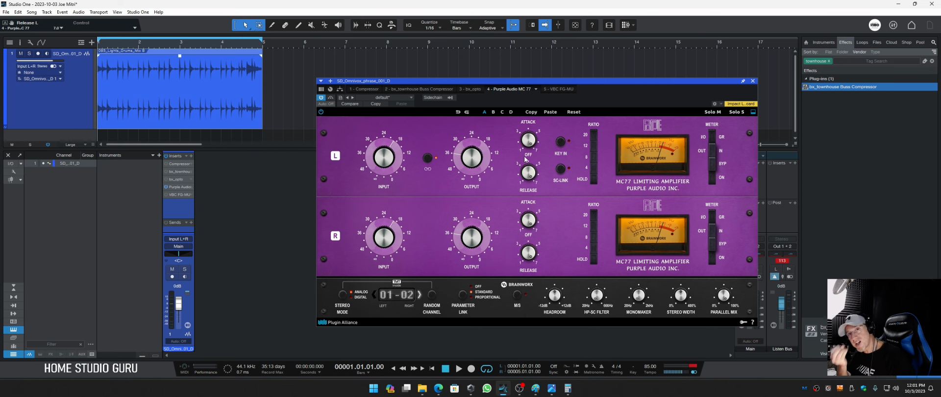
pyautogui.click(166, 188)
pyautogui.click(172, 193)
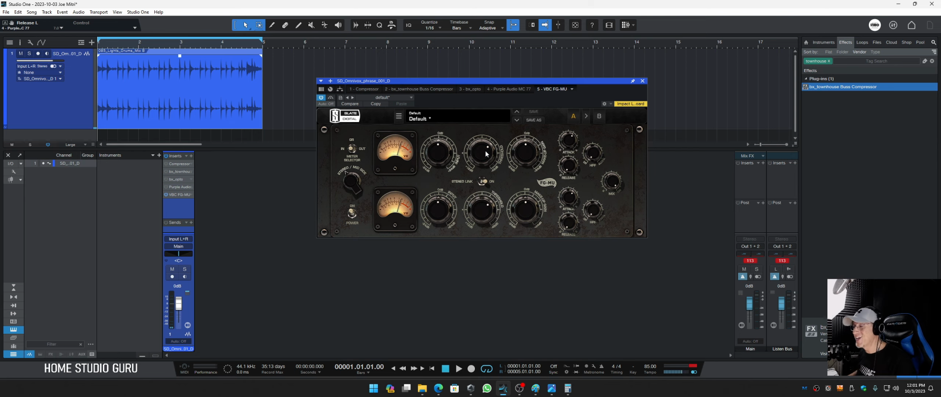
pyautogui.press('space')
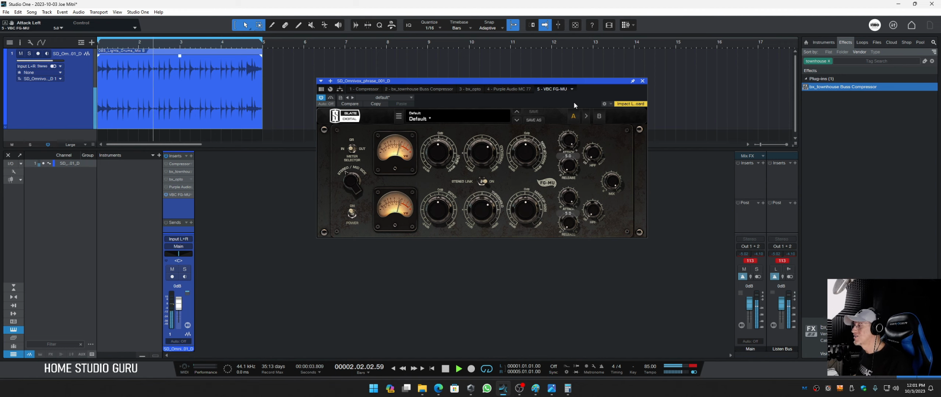
# Set the FG-MU's threshold to about -35.3, release to 0.5 and attack to about 6.0 while the drums play.
pyautogui.moveTo(569, 141)
pyautogui.mouseDown()
pyautogui.moveTo(574, 164)
pyautogui.moveTo(577, 128)
pyautogui.moveTo(566, 169)
pyautogui.moveTo(561, 149)
pyautogui.mouseUp()
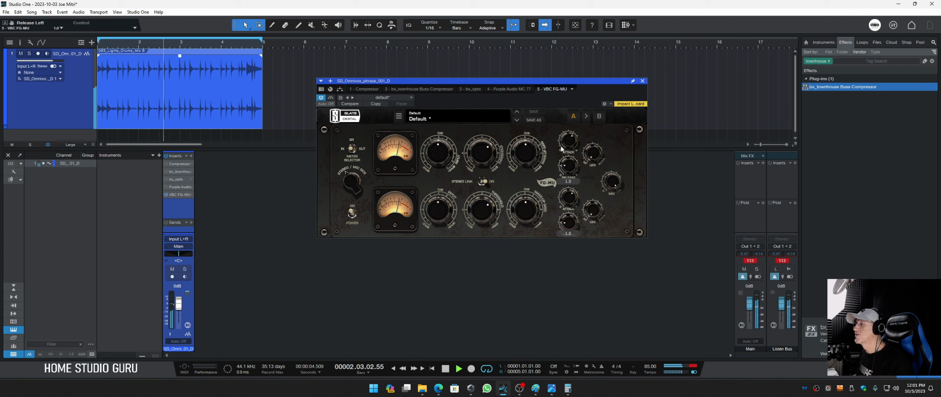
pyautogui.moveTo(481, 138); pyautogui.dragTo(482, 144)
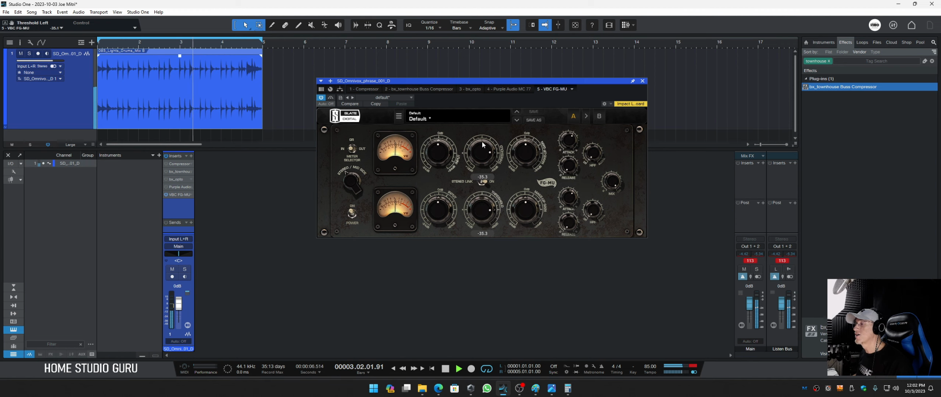
pyautogui.moveTo(562, 150); pyautogui.dragTo(561, 155)
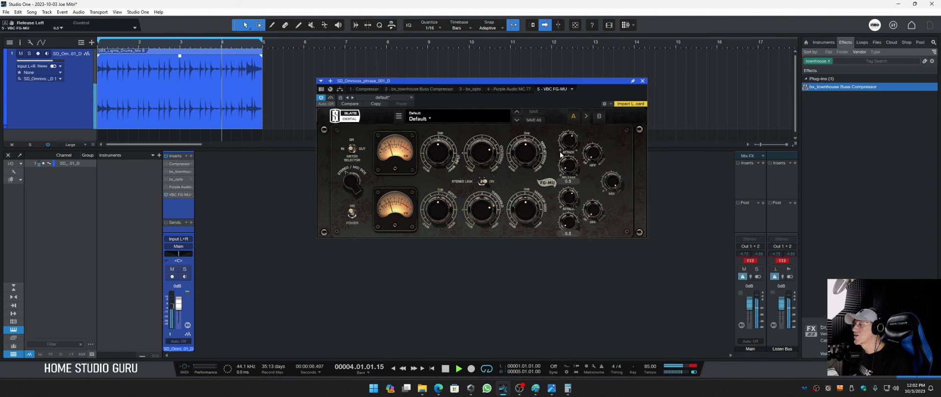
pyautogui.click(532, 165)
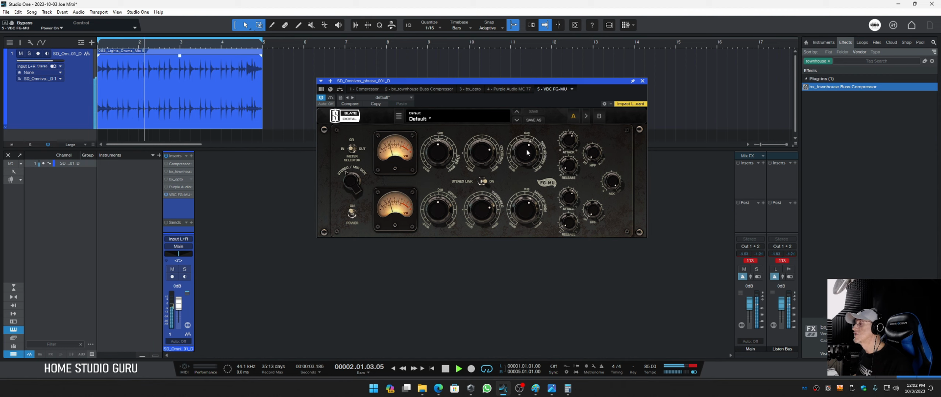
pyautogui.moveTo(527, 152); pyautogui.dragTo(527, 157)
pyautogui.moveTo(569, 139); pyautogui.dragTo(572, 127)
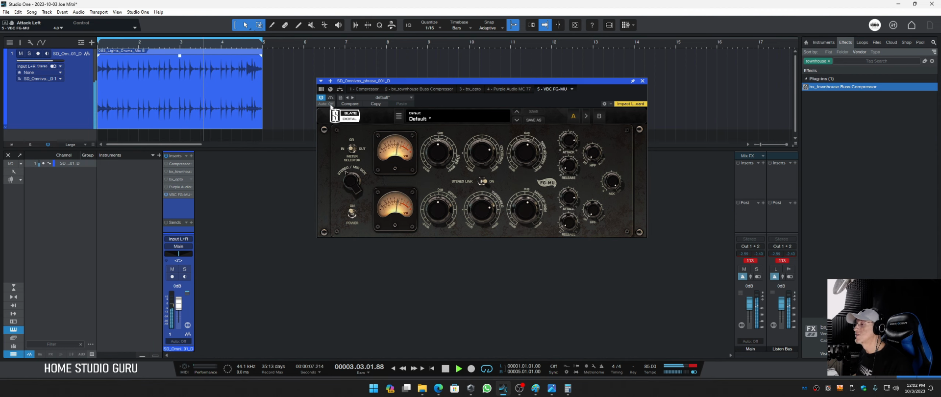
# Compare the drums with the FG-MU bypassed and active, and stop playback.
pyautogui.click(330, 98)
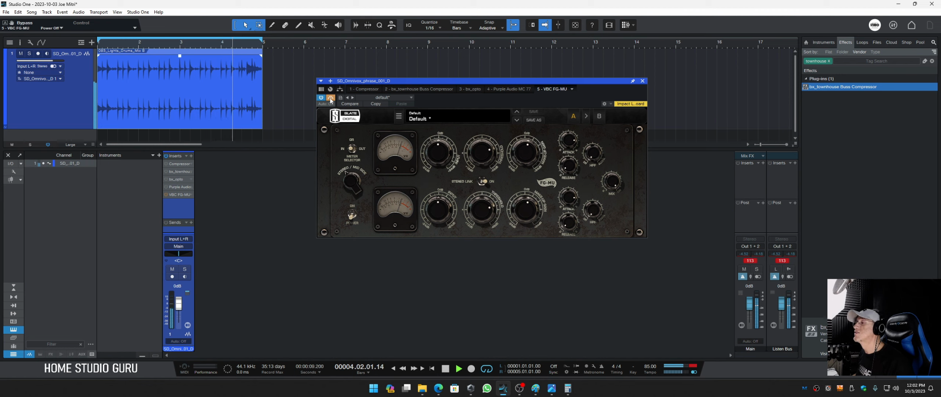
pyautogui.click(330, 98)
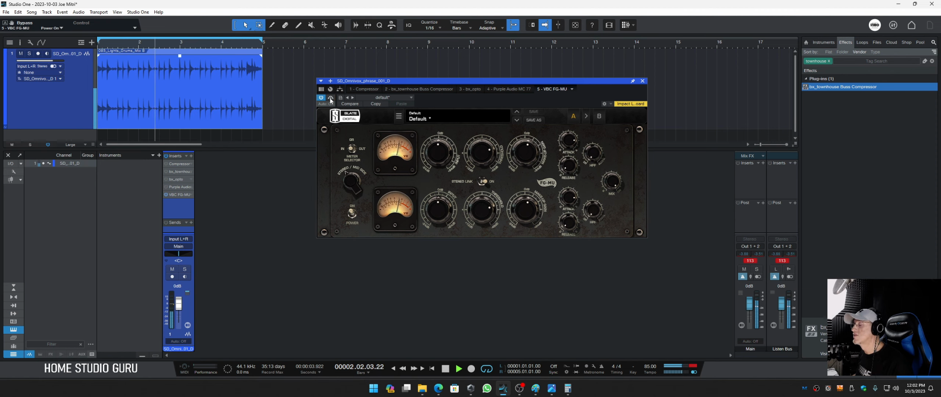
pyautogui.press('space')
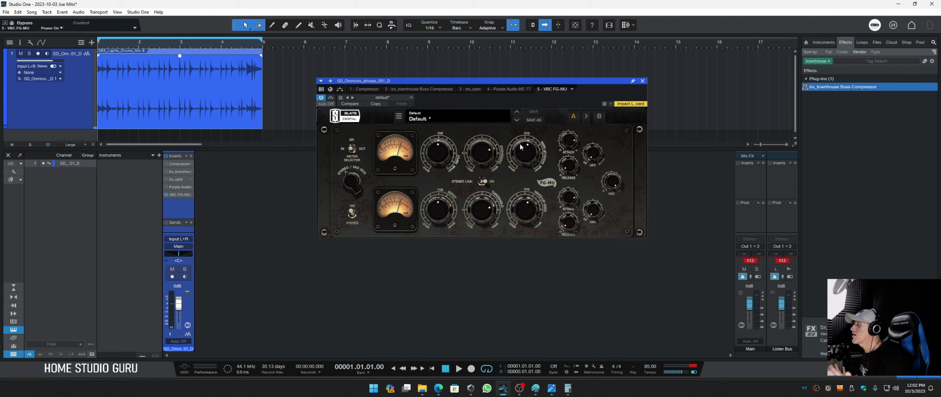
# Lower the FG-MU's threshold to about -48.0 and adjust its release during another playback of the drums.
pyautogui.moveTo(520, 146)
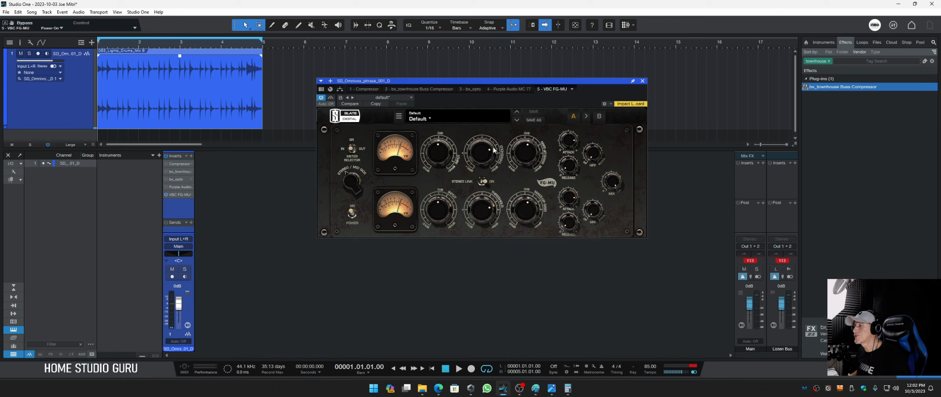
pyautogui.press('space')
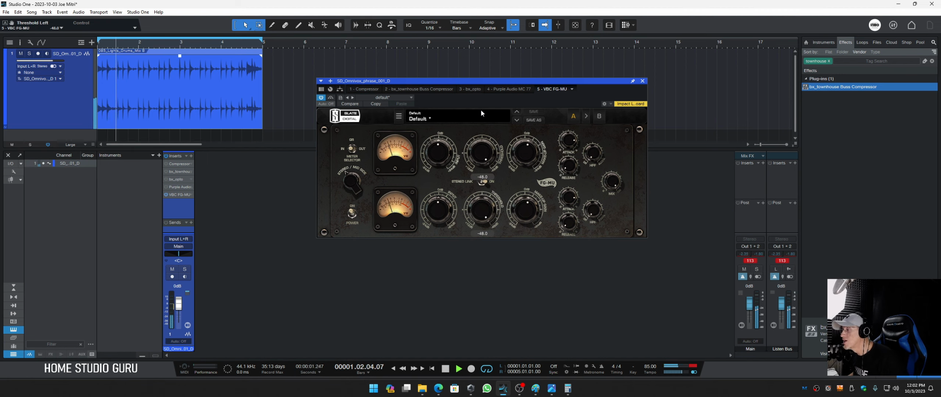
pyautogui.moveTo(529, 158); pyautogui.dragTo(531, 141)
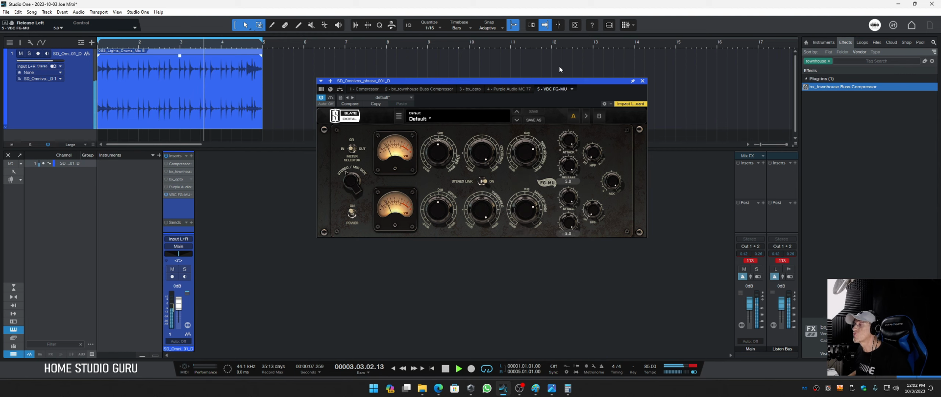
pyautogui.press('space')
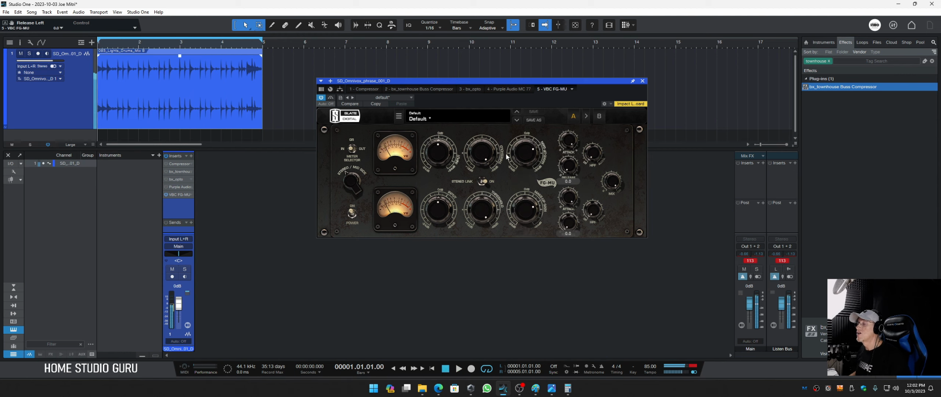
# Move the FG-MU plug-in window down over the mixer, clear of the drum track.
pyautogui.moveTo(483, 152)
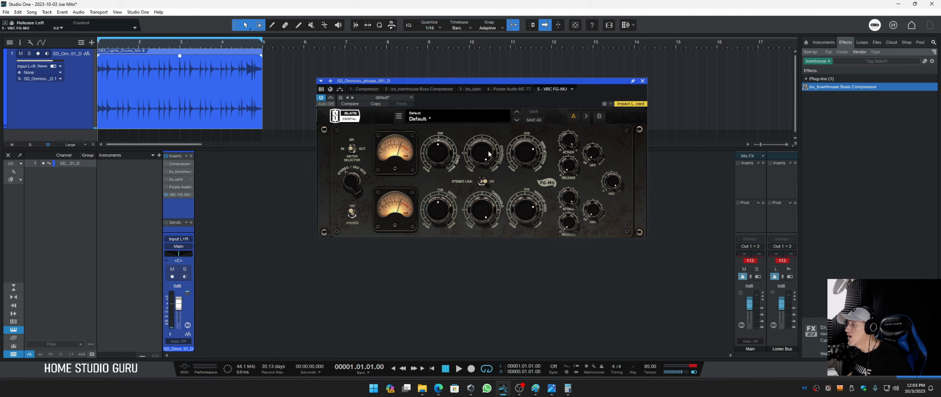
pyautogui.moveTo(487, 82); pyautogui.dragTo(429, 155)
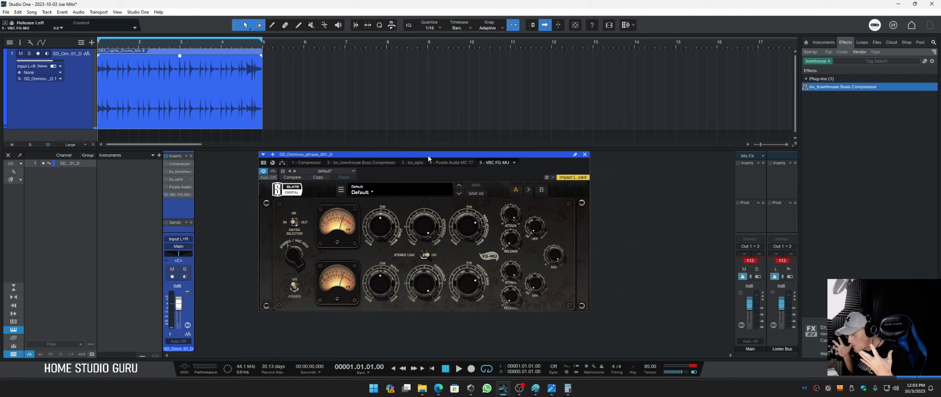